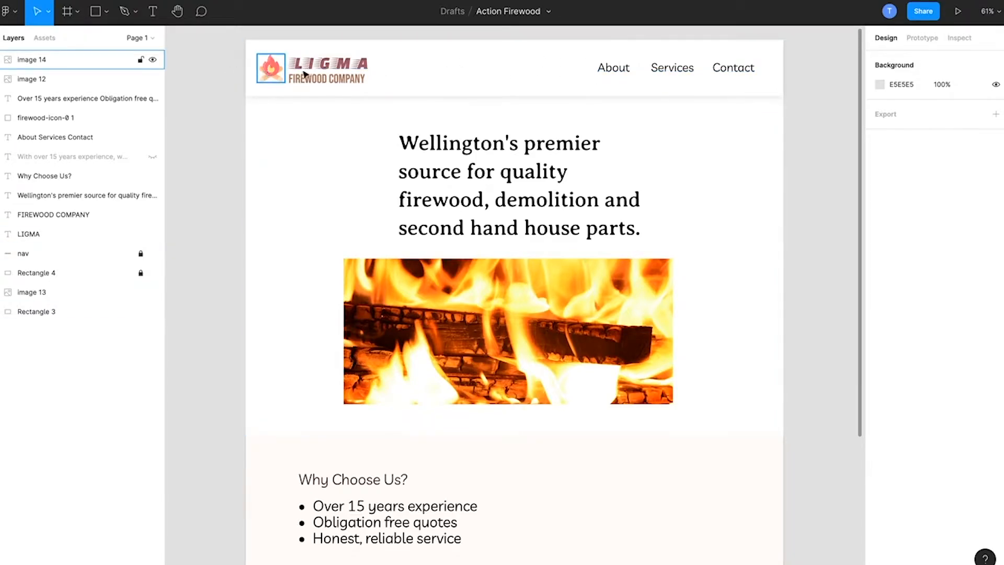
# Step: Move the flame icon and LIGMA text together about 30 px right, away from the header's edge
pyautogui.click(271, 70)
pyautogui.keyDown('shift'); pyautogui.click(324, 67); pyautogui.keyUp('shift')
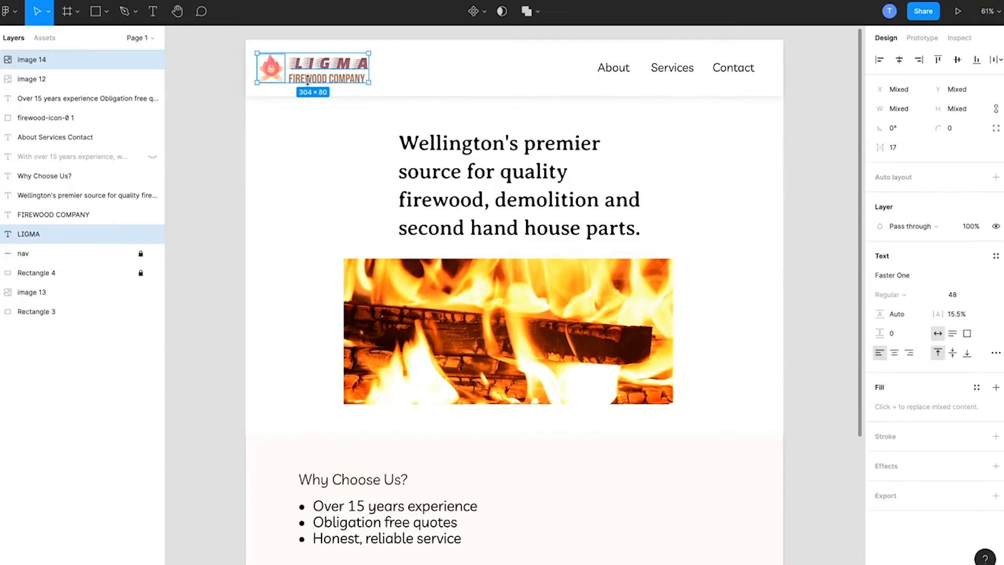
pyautogui.hotkey('shift', 'Right')
pyautogui.hotkey('shift', 'Right')
pyautogui.hotkey('shift', 'Right')
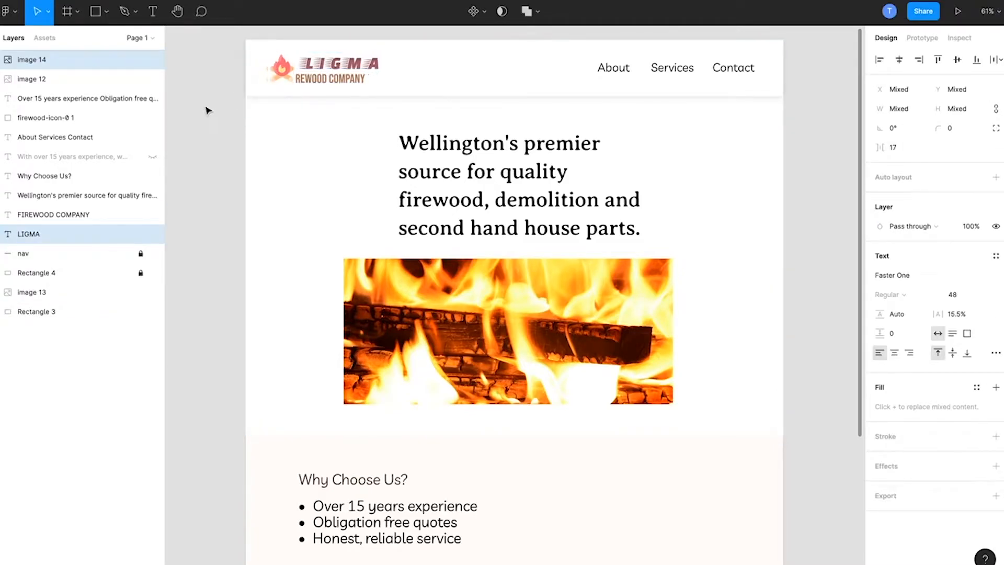
pyautogui.hotkey('shift', 'Right')
pyautogui.hotkey('shift', 'Left')
pyautogui.click(208, 110)
# Step: Move the FIREWOOD COMPANY text right to line up beneath the LIGMA text
pyautogui.click(350, 85)
pyautogui.hotkey('shift', 'Right')
pyautogui.hotkey('shift', 'Right')
pyautogui.hotkey('shift', 'Right')
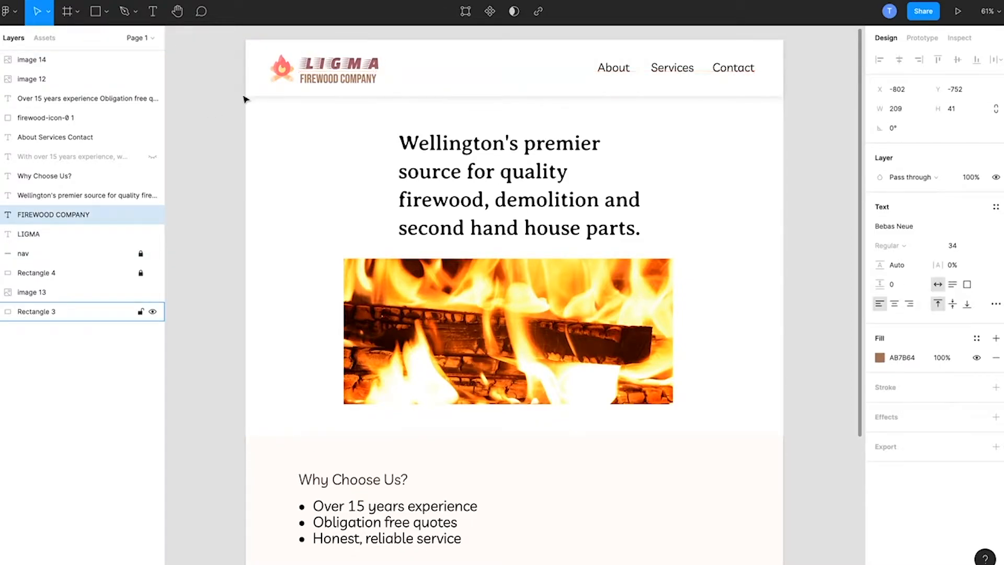
pyautogui.click(222, 103)
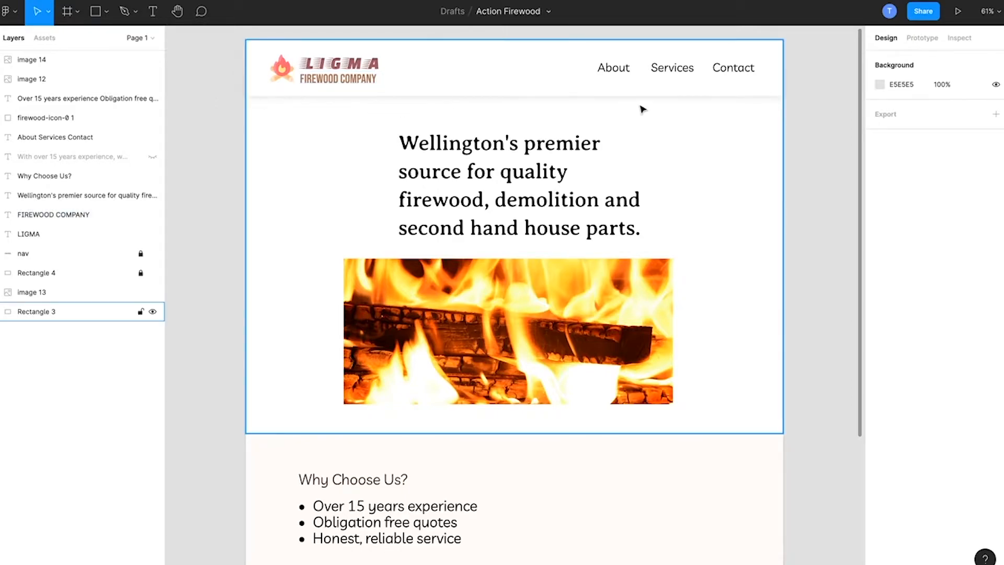
# Step: Shift the About, Services and Contact navigation text left to X -177
pyautogui.click(736, 77)
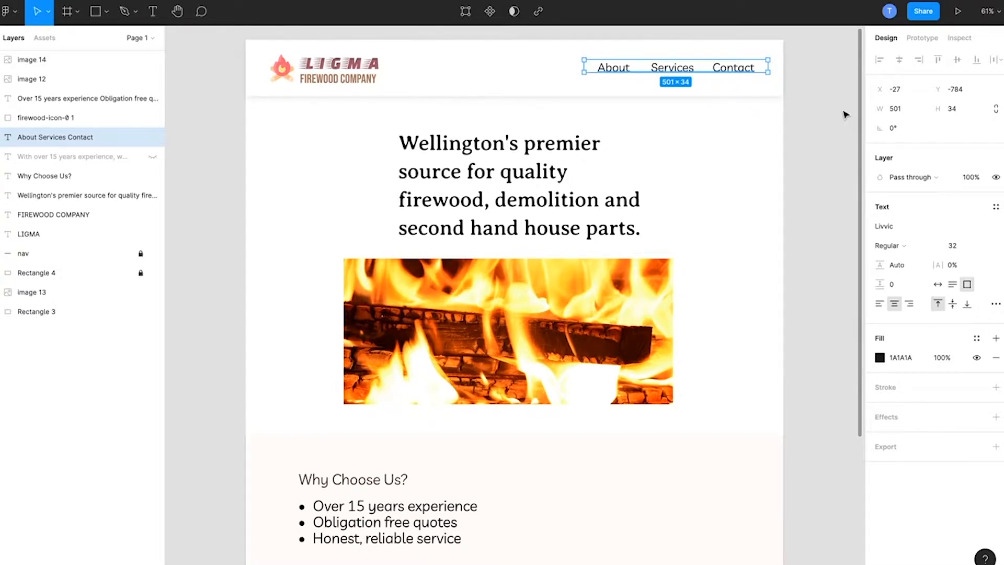
pyautogui.hotkey('shift', 'Left')
pyautogui.hotkey('shift', 'Left')
pyautogui.hotkey('shift', 'Left')
pyautogui.hotkey('shift', 'Left')
pyautogui.hotkey('shift', 'Left')
pyautogui.hotkey('shift', 'Left')
pyautogui.hotkey('shift', 'Left')
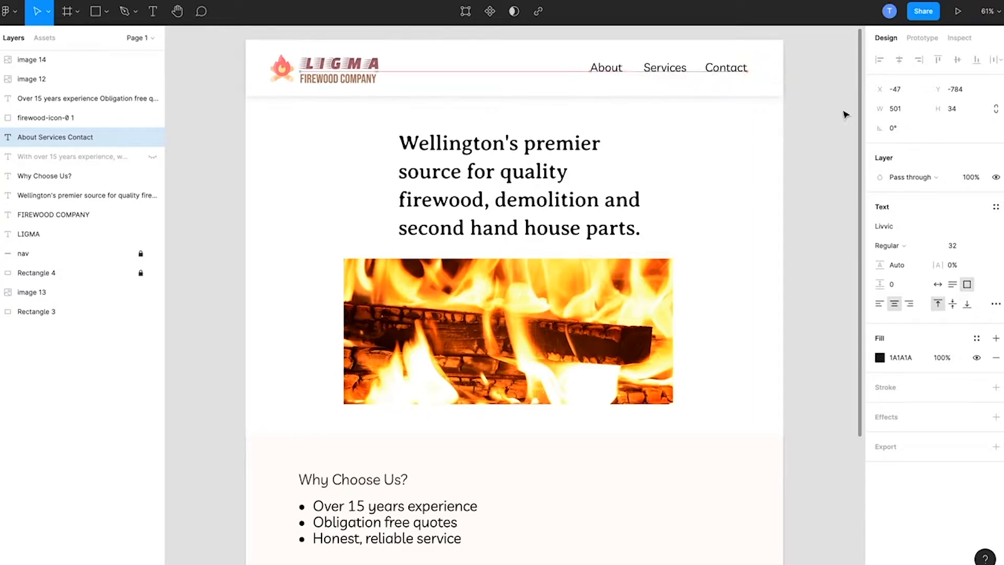
pyautogui.hotkey('shift', 'Left')
pyautogui.hotkey('shift', 'Left')
pyautogui.hotkey('shift', 'Left')
pyautogui.hotkey('shift', 'Left')
pyautogui.hotkey('shift', 'Left')
pyautogui.hotkey('shift', 'Left')
pyautogui.hotkey('shift', 'Left')
pyautogui.hotkey('shift', 'Left')
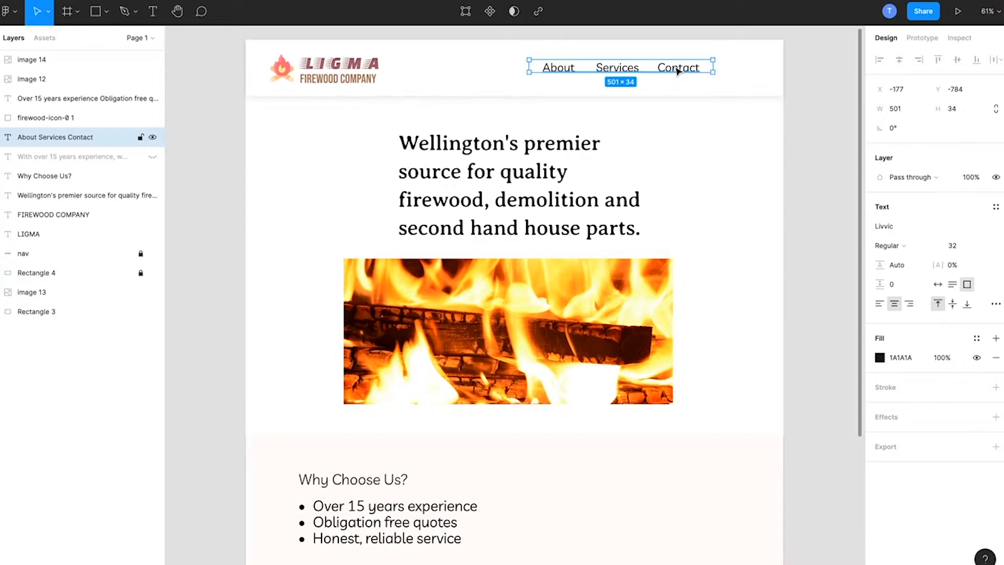
pyautogui.click(830, 123)
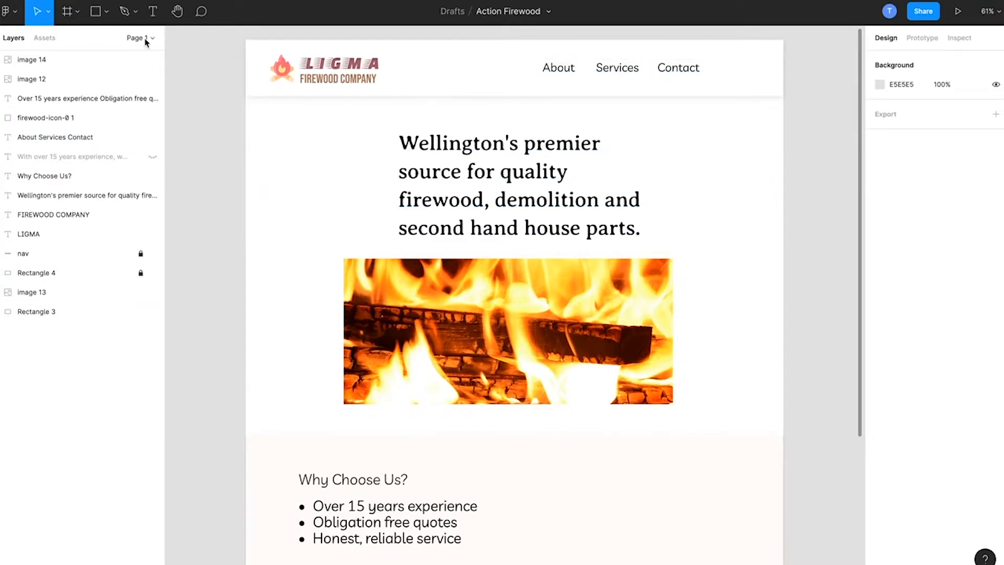
# Step: Add a text layer reading "Buy Firewood" just below the navigation bar, beside the headline
pyautogui.click(152, 11)
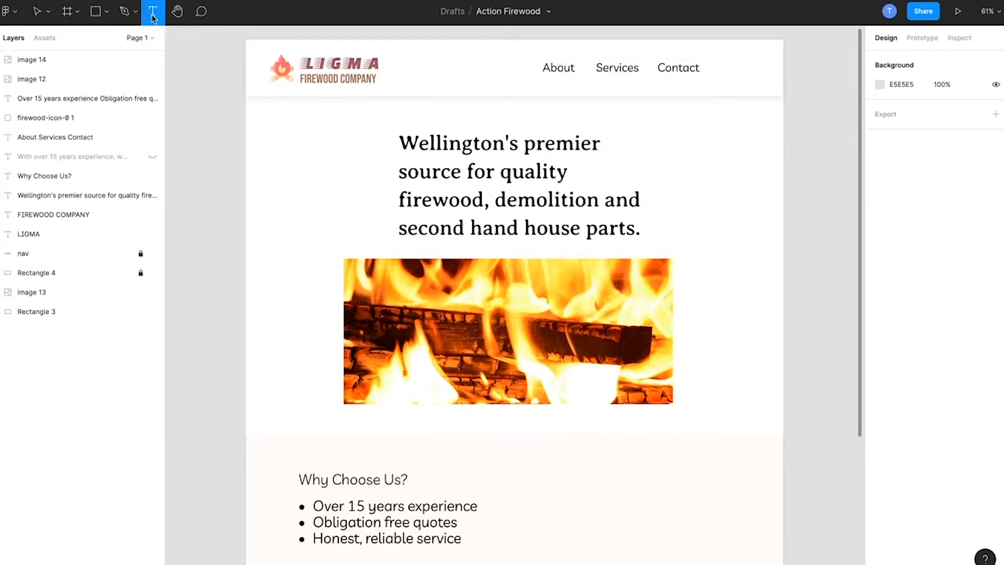
pyautogui.click(717, 125)
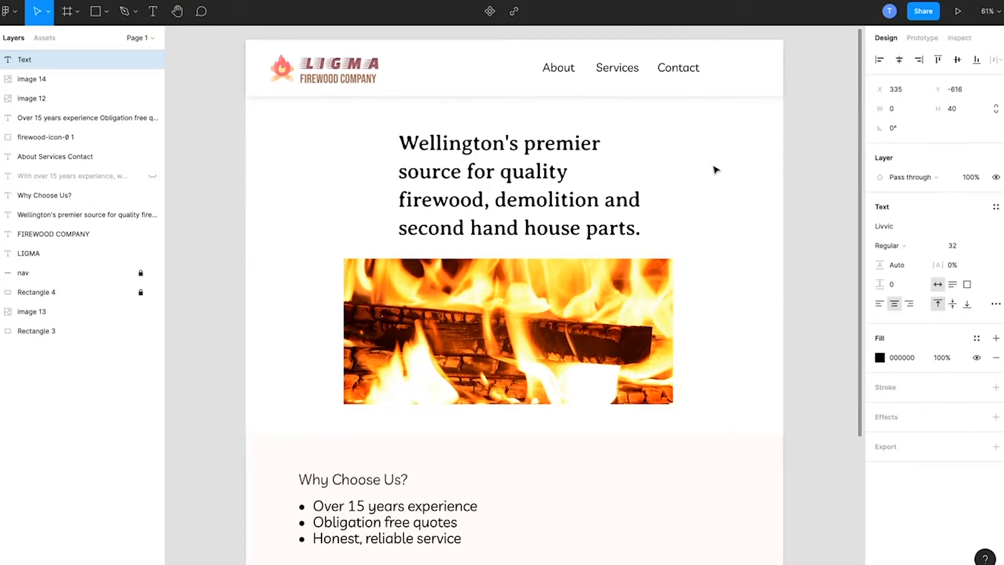
pyautogui.write('Buy Firewood')
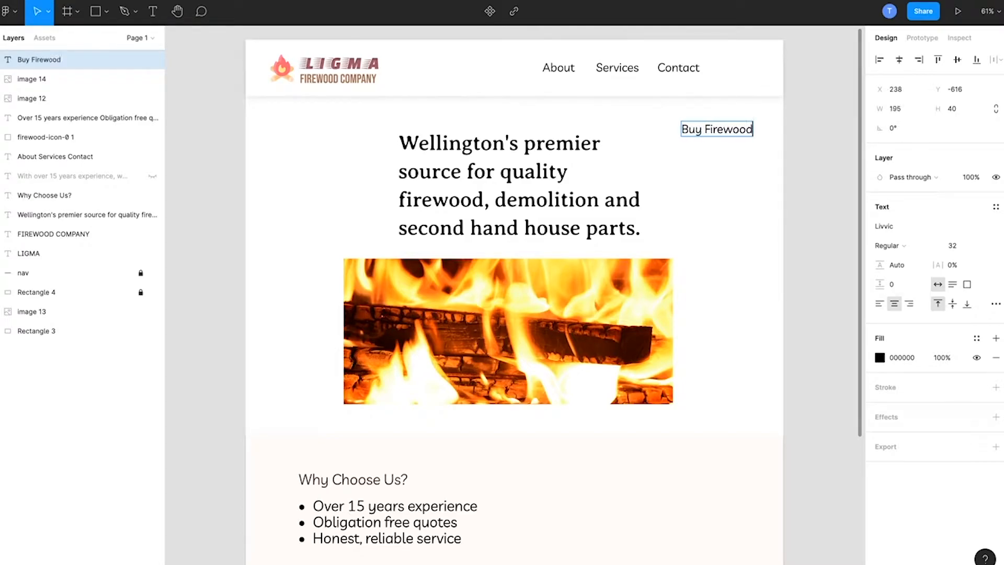
pyautogui.press('Escape')
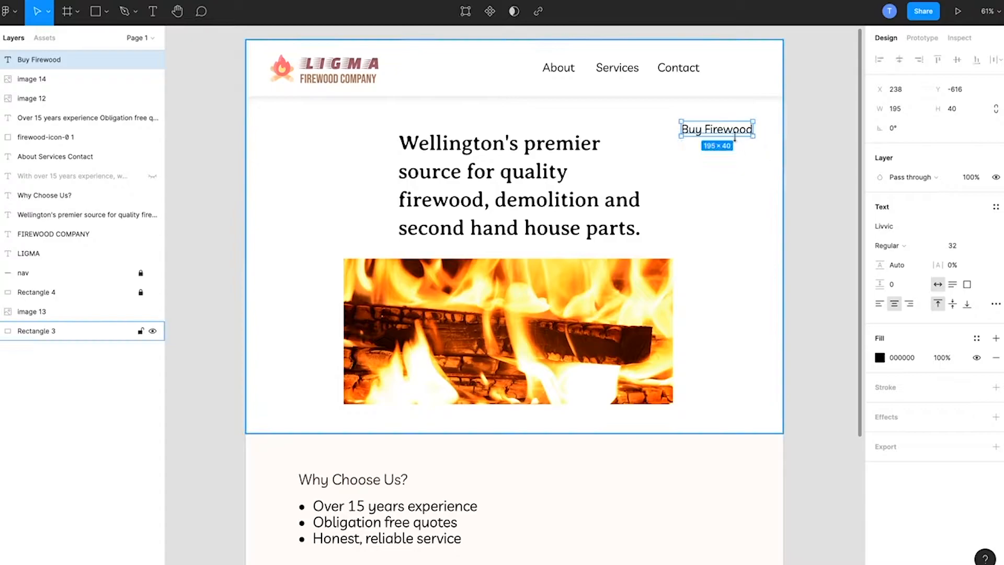
# Step: Place the Buy Firewood text in the header after Contact, shifting the other navigation links left to X -257
pyautogui.moveTo(730, 135); pyautogui.dragTo(746, 73)
pyautogui.click(687, 73)
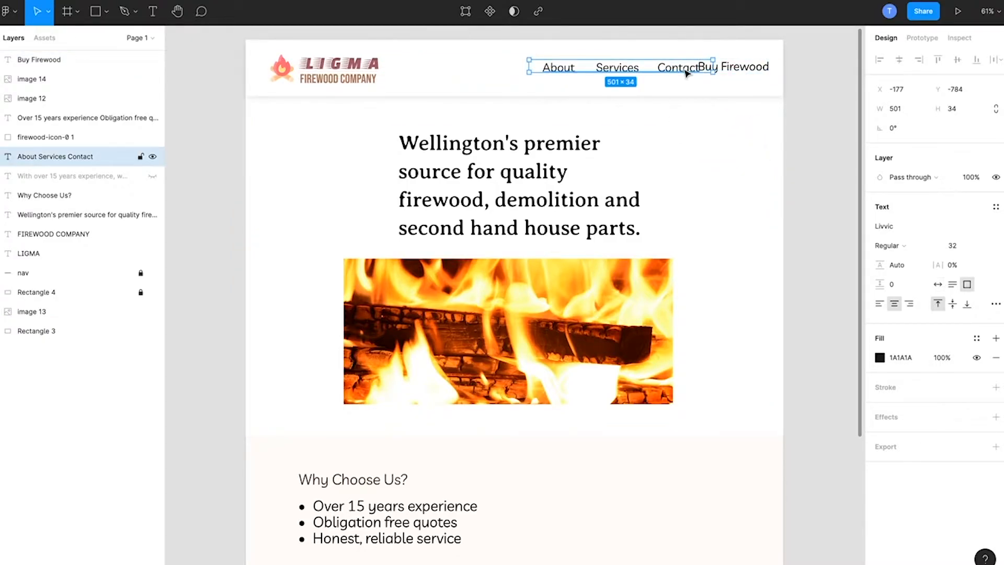
pyautogui.hotkey('shift', 'Left')
pyautogui.hotkey('shift', 'Left')
pyautogui.hotkey('shift', 'Left')
pyautogui.hotkey('shift', 'Left')
pyautogui.hotkey('shift', 'Left')
pyautogui.hotkey('shift', 'Left')
pyautogui.hotkey('shift', 'Left')
pyautogui.hotkey('shift', 'Left')
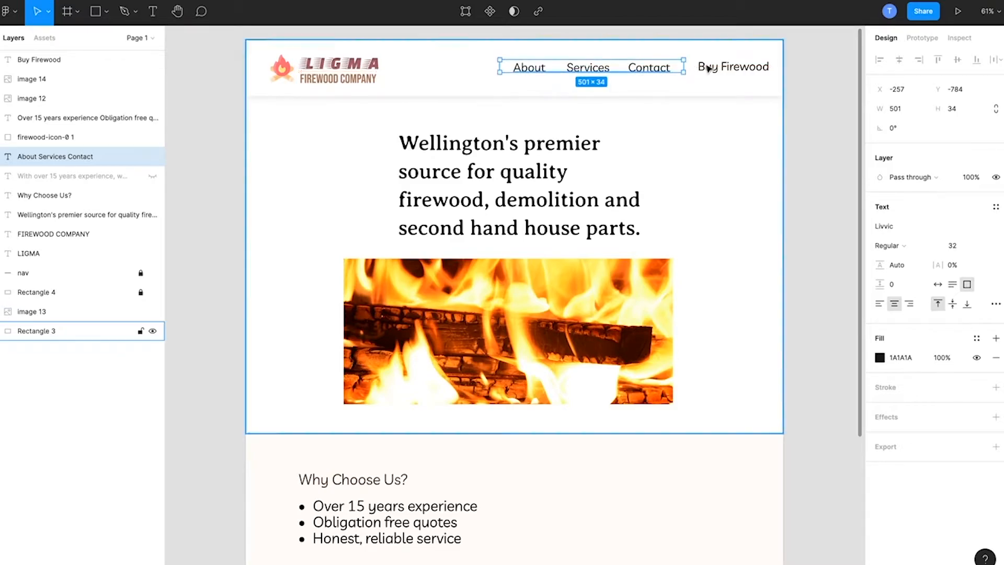
pyautogui.click(709, 68)
pyautogui.moveTo(709, 68); pyautogui.dragTo(701, 70)
pyautogui.click(836, 132)
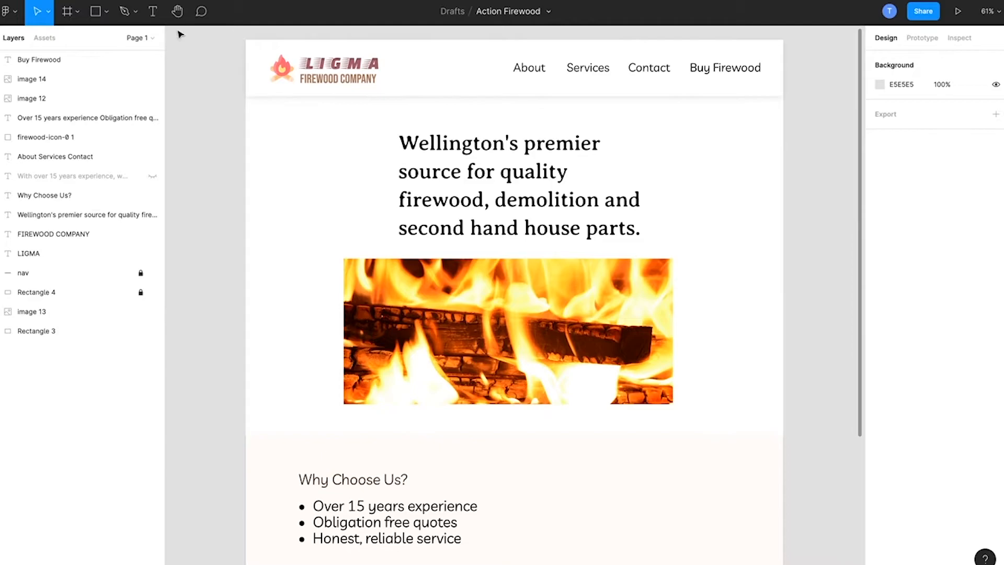
# Step: Draw a rectangle about 238 × 78 around the Buy Firewood text
pyautogui.click(107, 12)
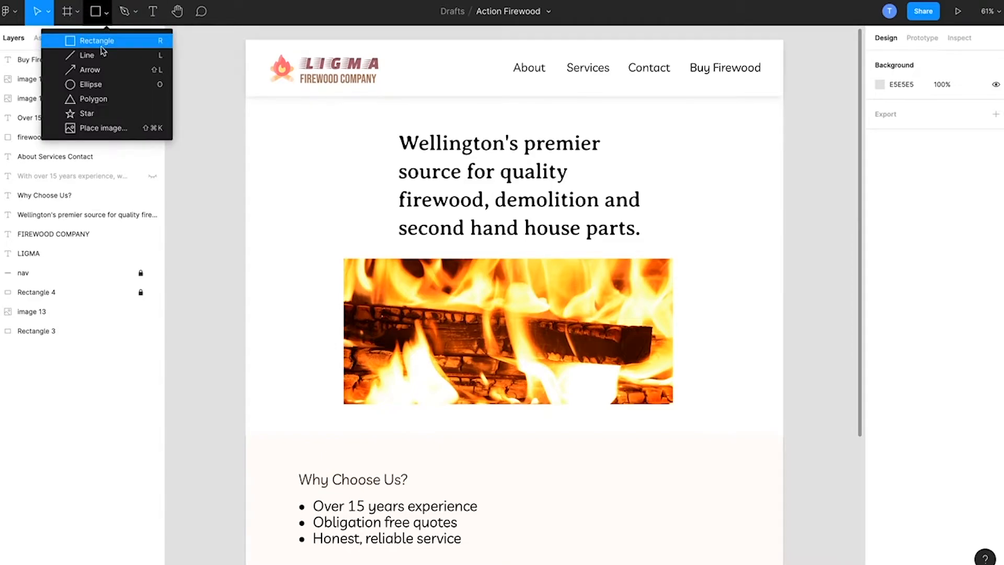
pyautogui.click(102, 45)
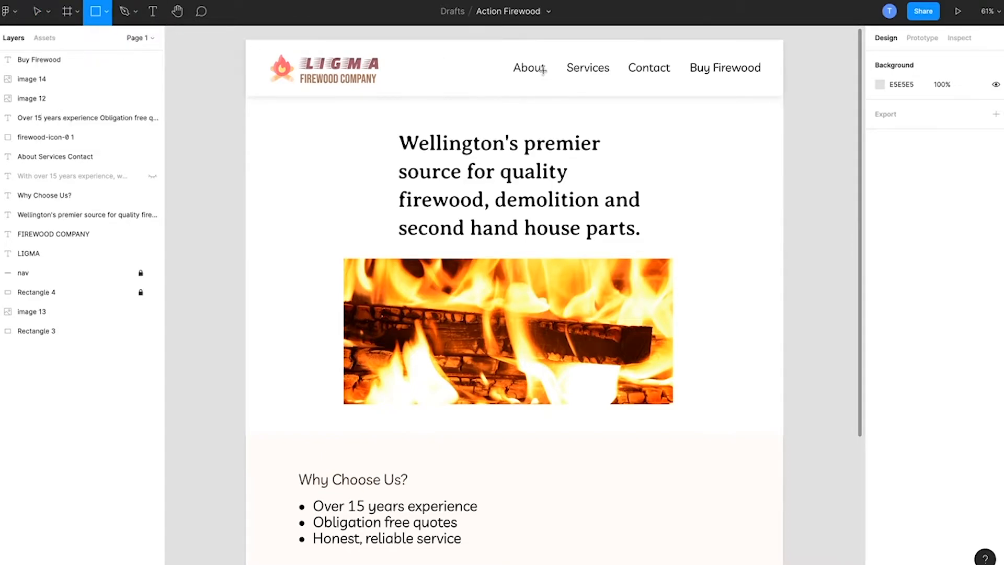
pyautogui.moveTo(682, 54); pyautogui.dragTo(771, 82)
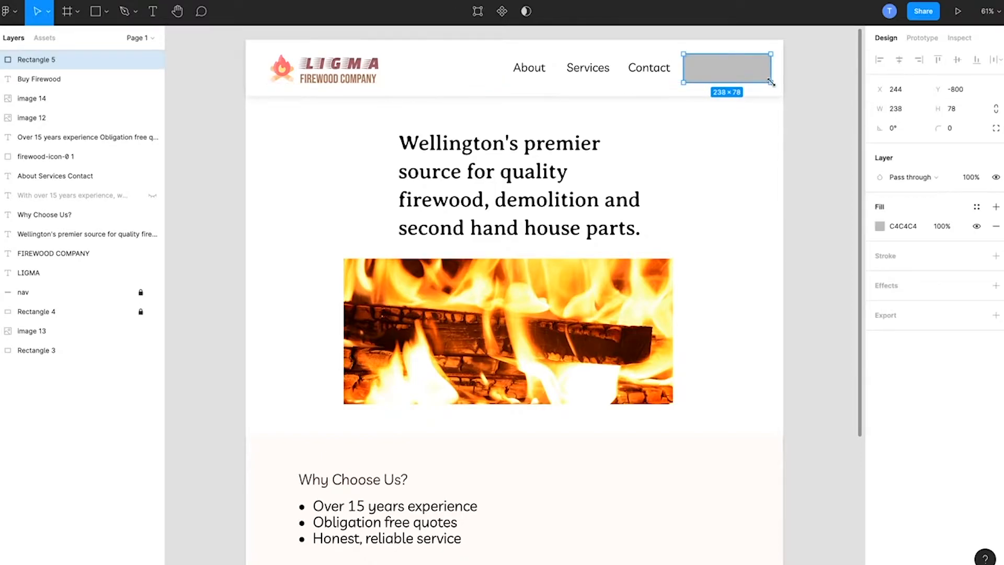
# Step: Set the rectangle's fill to FFFFFF with 0% opacity
pyautogui.click(880, 225)
pyautogui.write('ffffff')
pyautogui.press('Return')
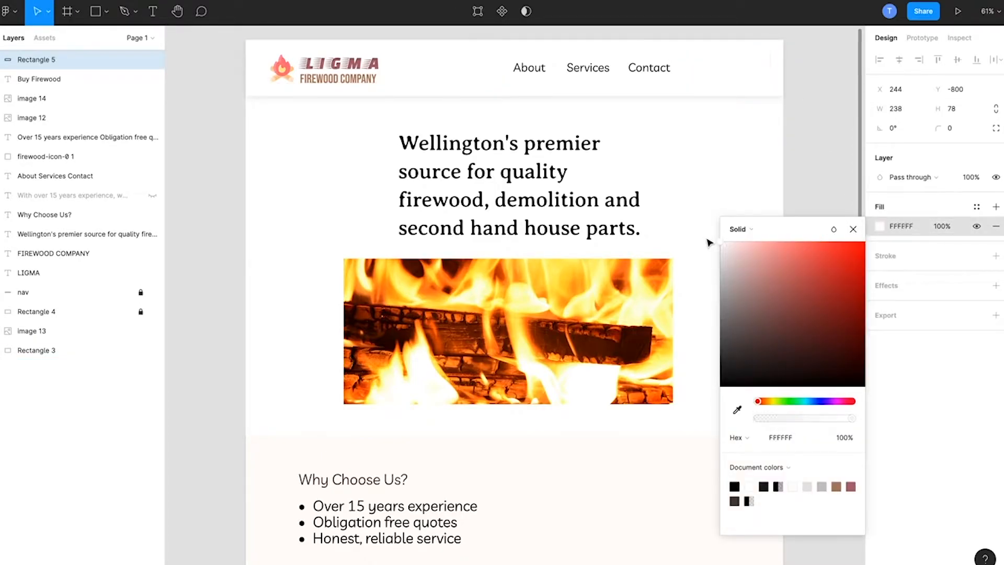
pyautogui.moveTo(772, 424); pyautogui.dragTo(758, 418)
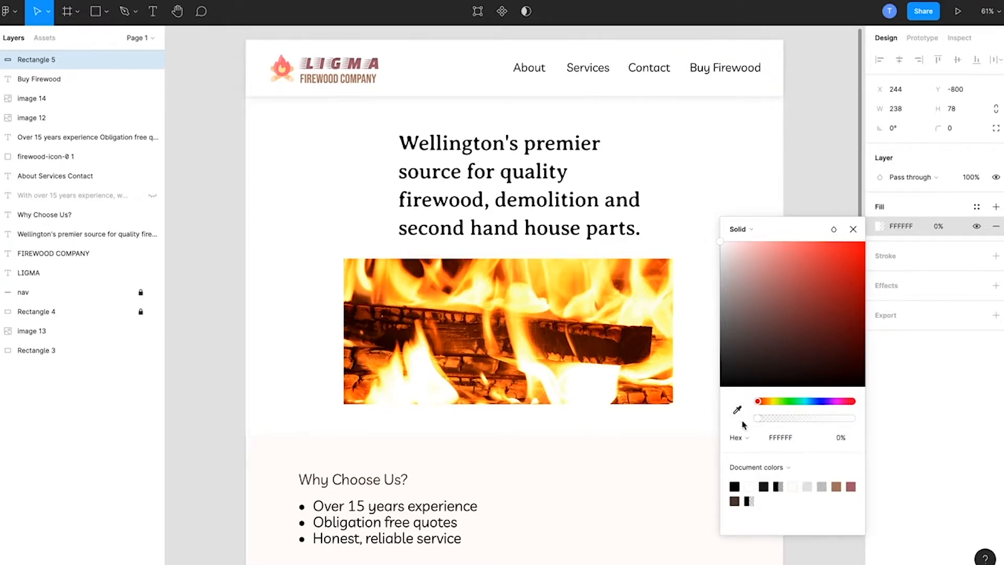
pyautogui.click(917, 259)
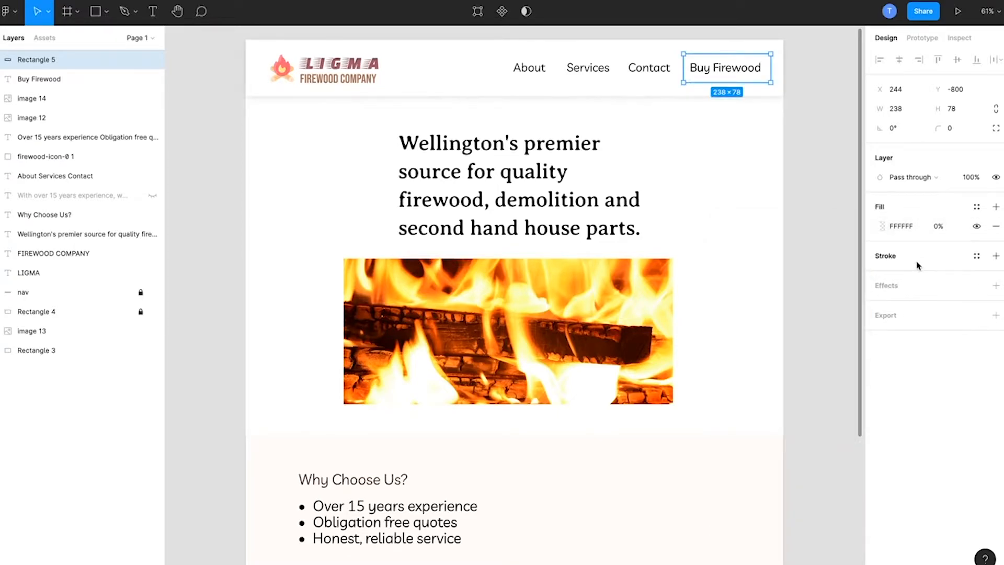
# Step: Add a black inside stroke to the rectangle and set its corner radius to 24
pyautogui.click(996, 256)
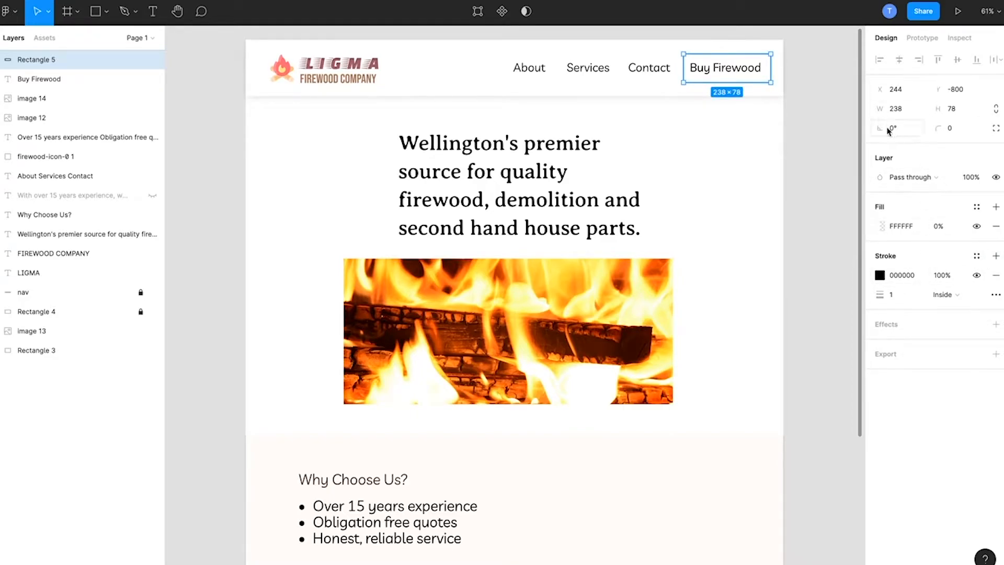
pyautogui.moveTo(892, 130)
pyautogui.mouseDown()
pyautogui.moveTo(911, 130)
pyautogui.moveTo(885, 131)
pyautogui.mouseUp()
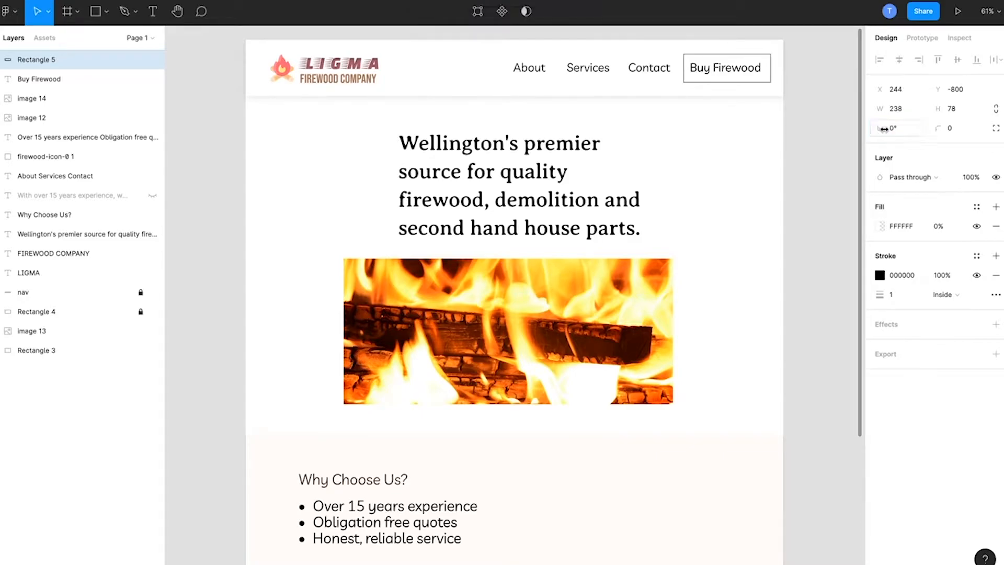
pyautogui.moveTo(940, 129)
pyautogui.mouseDown()
pyautogui.moveTo(987, 132)
pyautogui.moveTo(882, 109)
pyautogui.moveTo(48, 171)
pyautogui.moveTo(222, 157)
pyautogui.moveTo(208, 157)
pyautogui.mouseUp()
# Step: Increase the stroke weight of the outline around Buy Firewood
pyautogui.click(898, 296)
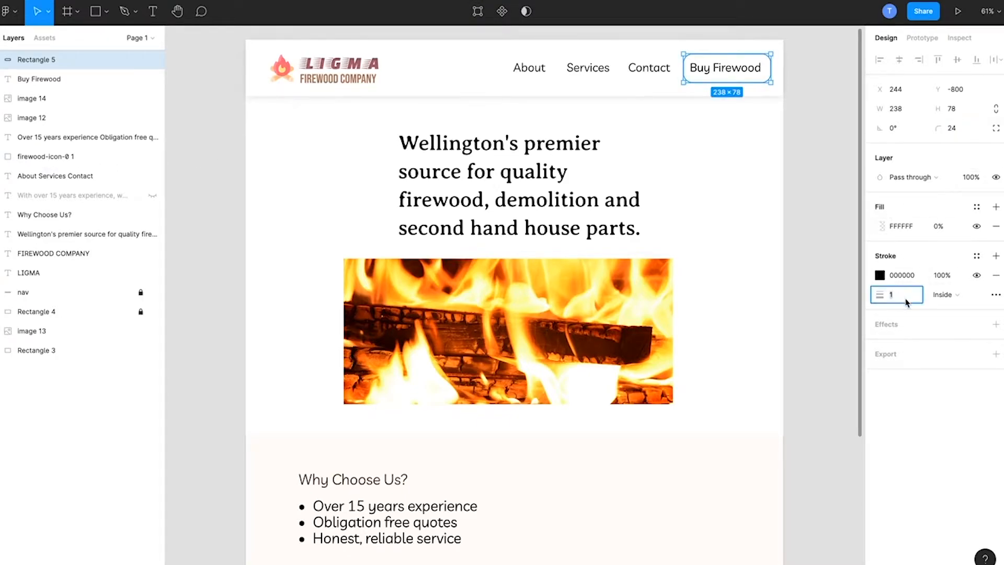
pyautogui.write('3')
pyautogui.press('Down')
pyautogui.click(835, 237)
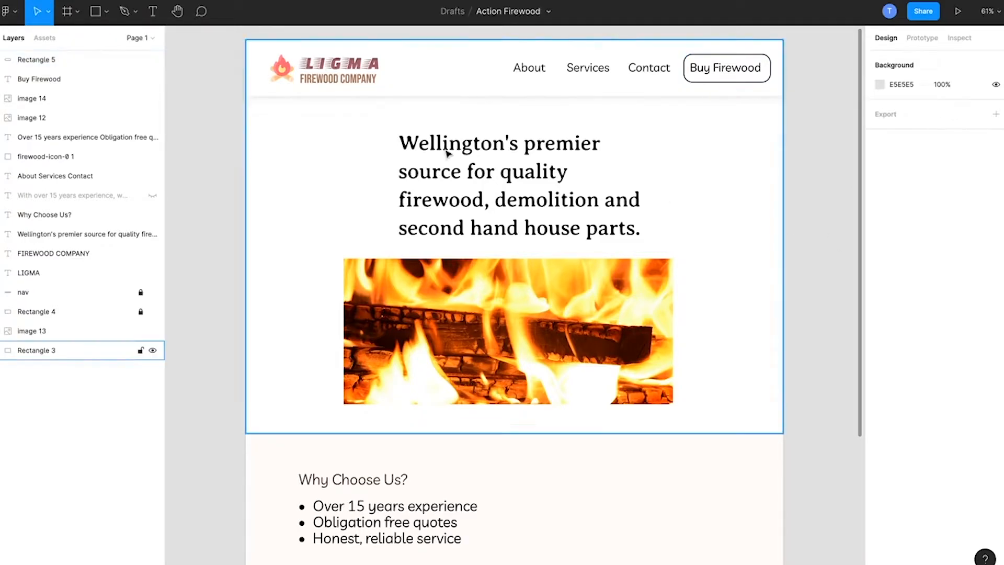
# Step: Nudge the Buy Firewood text to X 264, Y -783 to center it within its outline
pyautogui.click(714, 71)
pyautogui.press('Right')
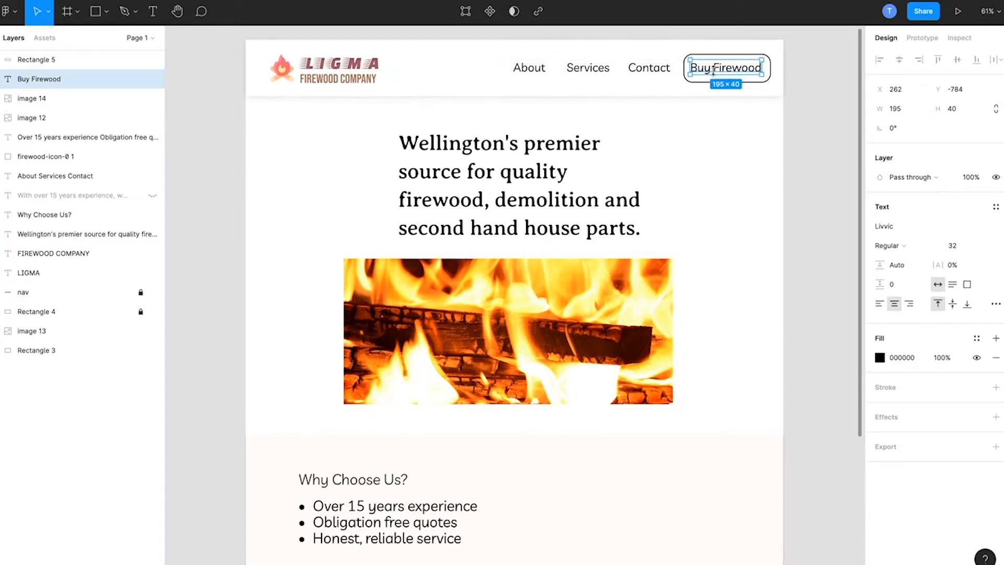
pyautogui.press('Right')
pyautogui.press('Right')
pyautogui.press('Down')
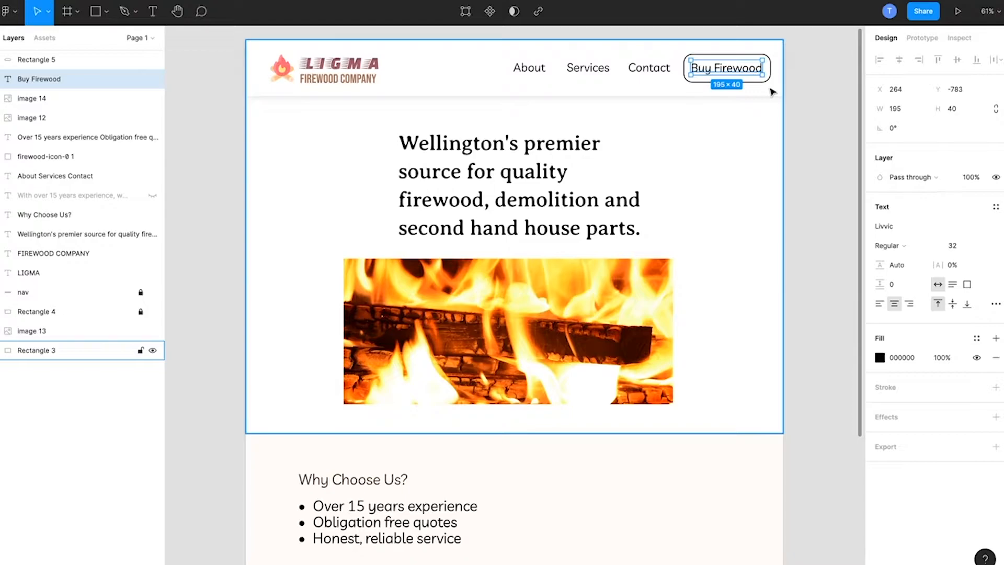
pyautogui.click(813, 116)
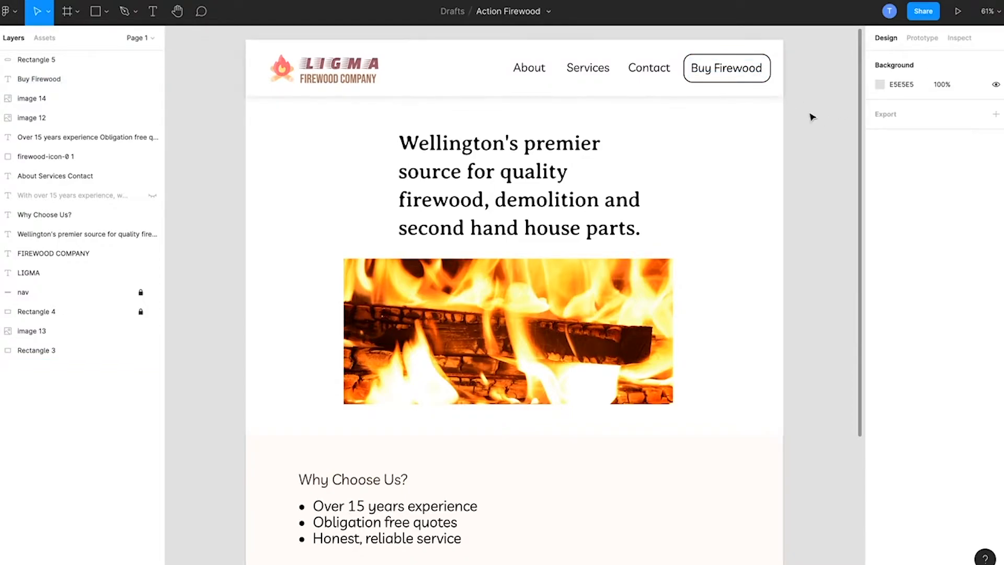
pyautogui.click(752, 72)
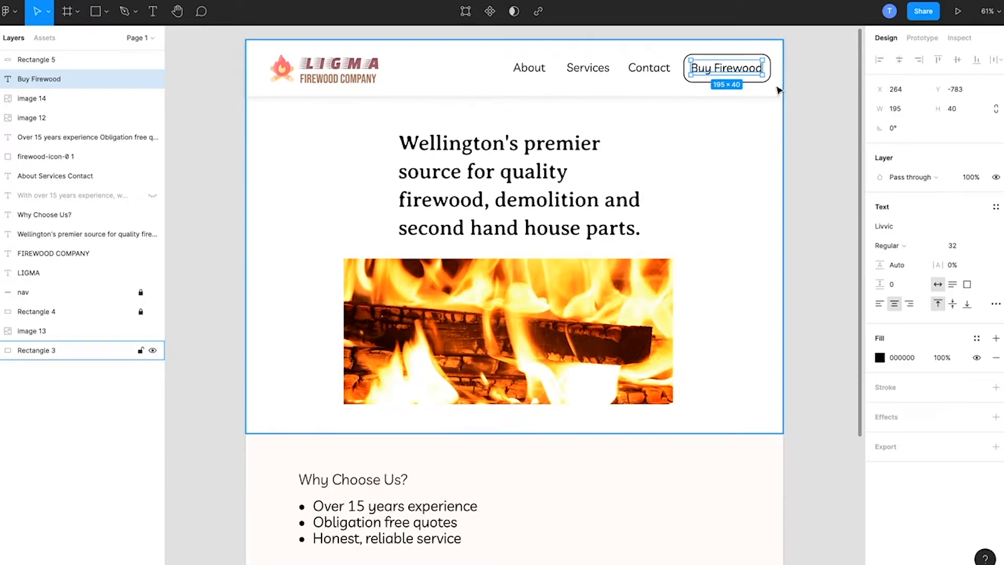
pyautogui.click(809, 104)
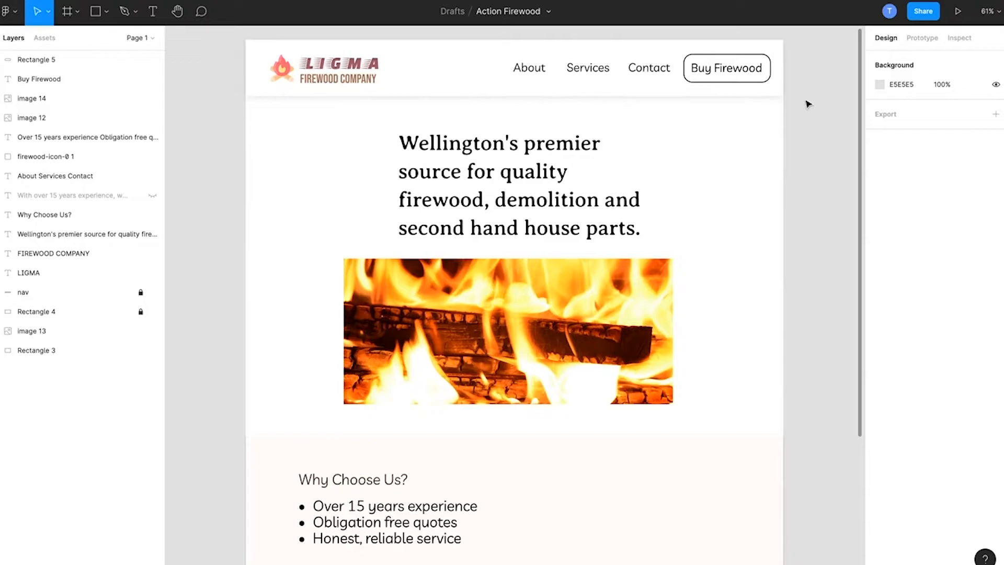
# Step: Recolor the Buy Firewood text with the reddish tone AB6471 sampled from the LIGMA logo lettering
pyautogui.click(730, 72)
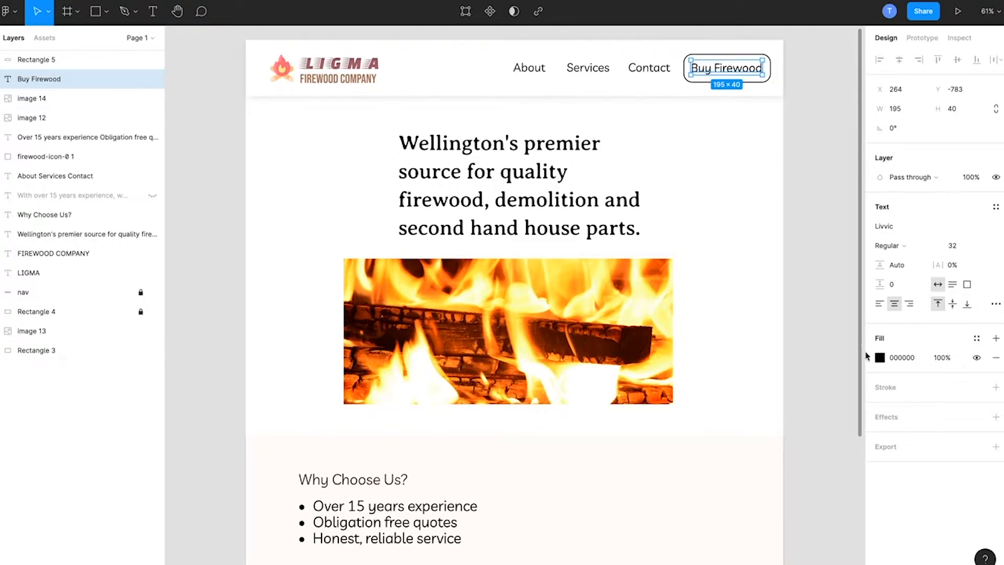
pyautogui.click(880, 361)
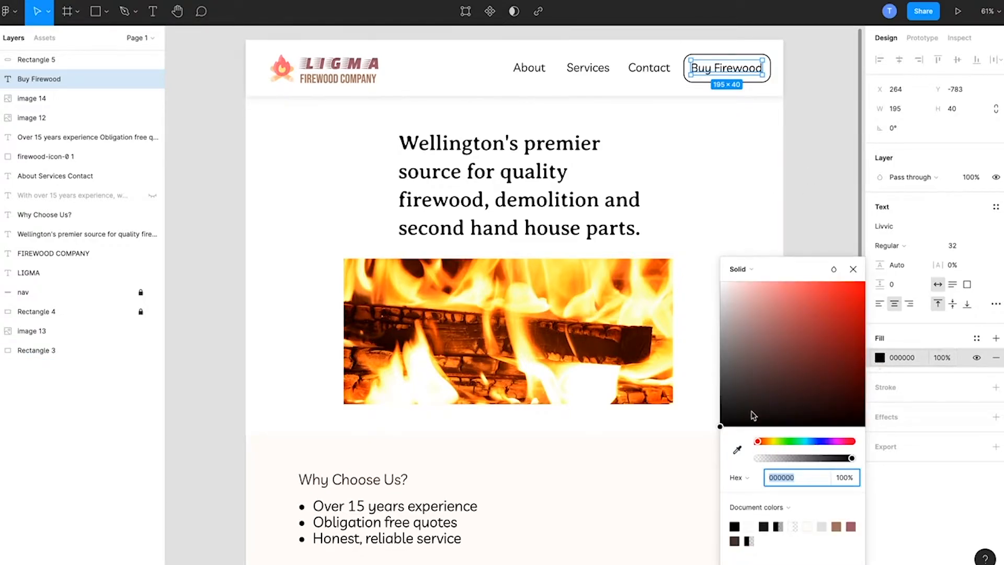
pyautogui.click(738, 450)
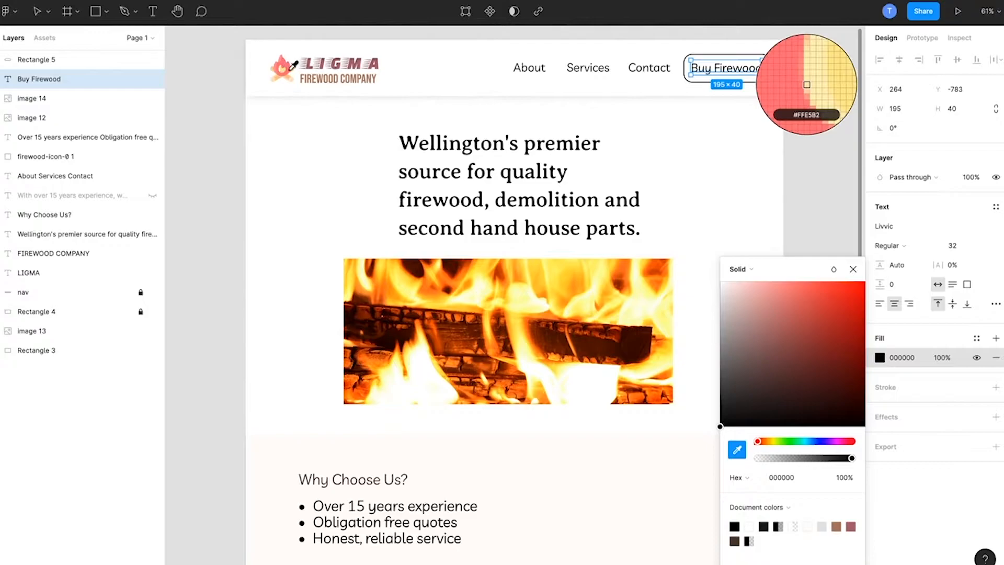
pyautogui.click(307, 66)
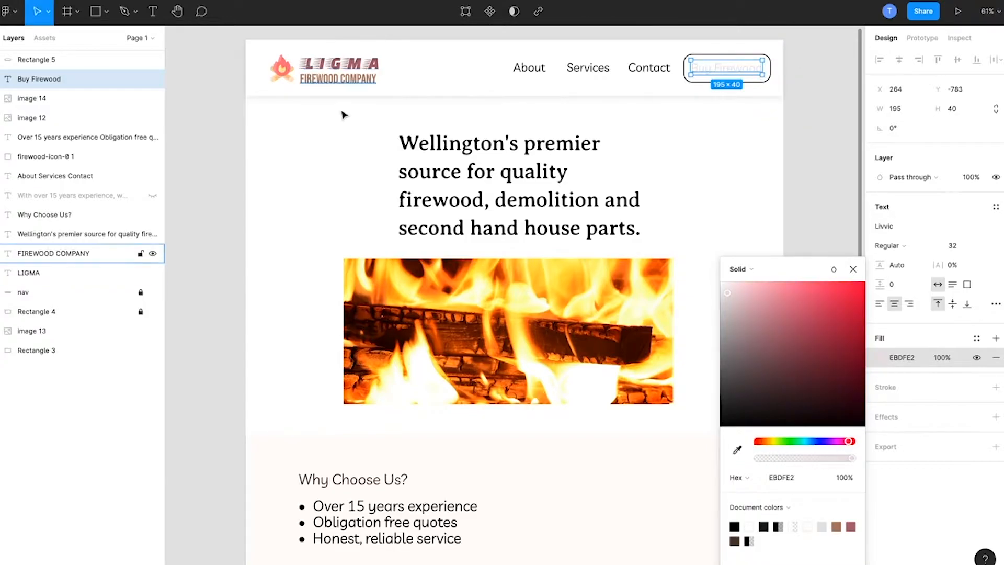
pyautogui.click(738, 449)
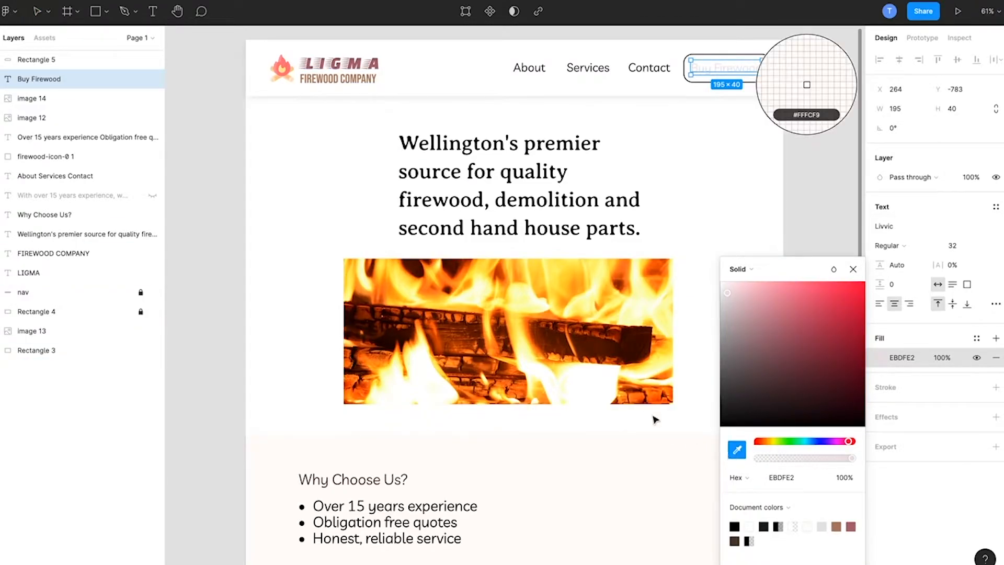
pyautogui.click(311, 64)
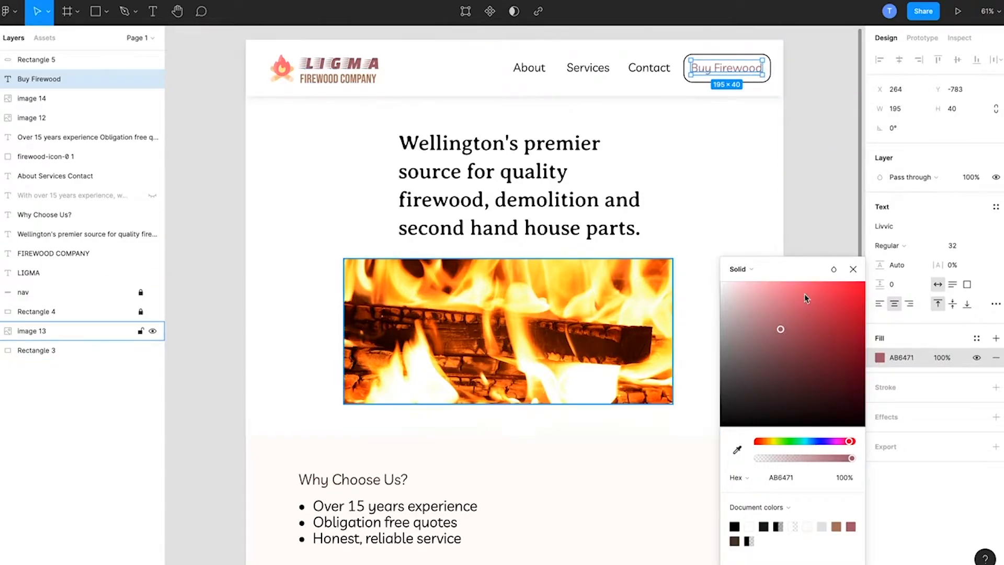
pyautogui.click(810, 107)
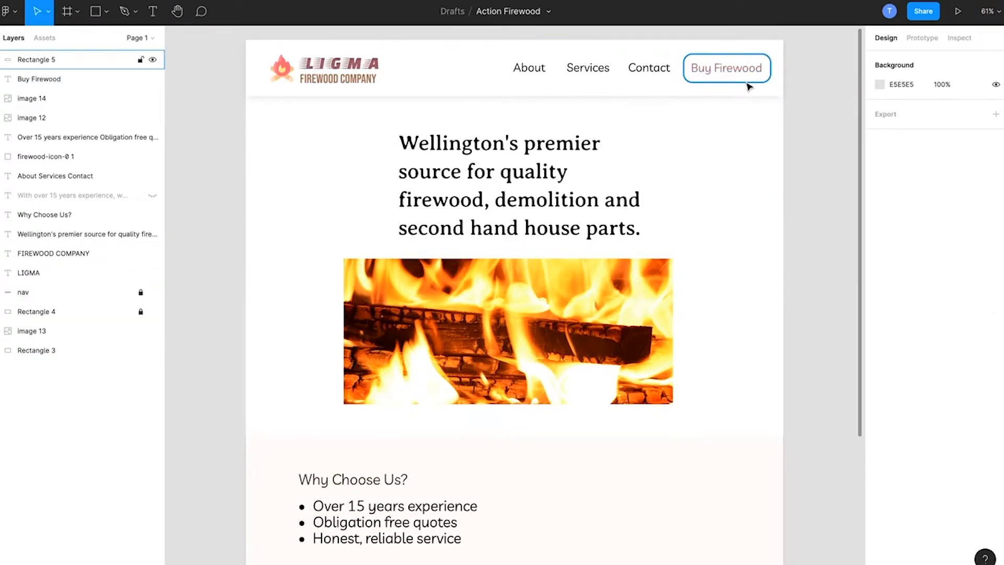
# Step: Set the Buy Firewood outline's stroke color to A96370, sampled from the LIGMA logo lettering
pyautogui.click(751, 83)
pyautogui.click(880, 277)
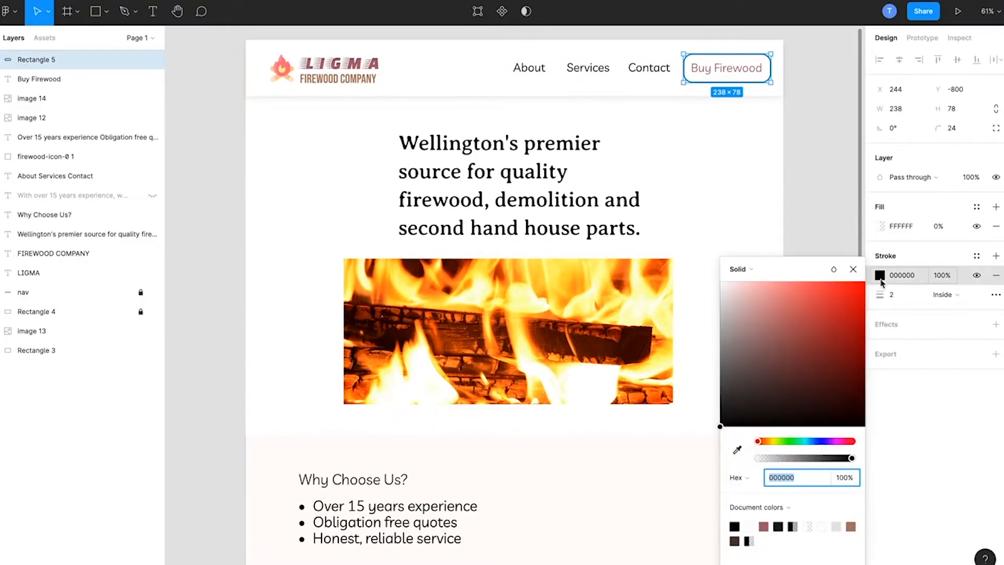
pyautogui.click(737, 450)
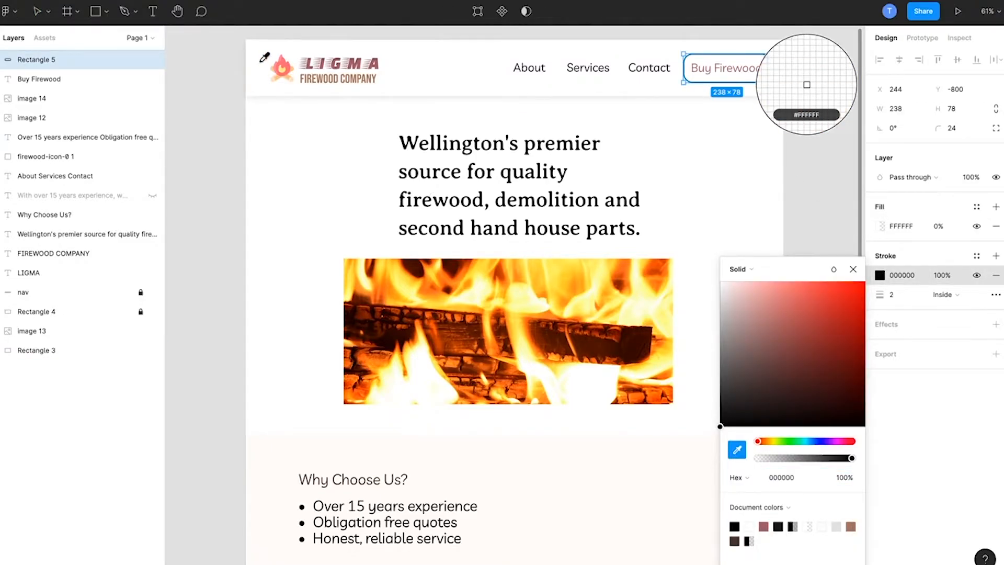
pyautogui.click(313, 62)
pyautogui.click(812, 181)
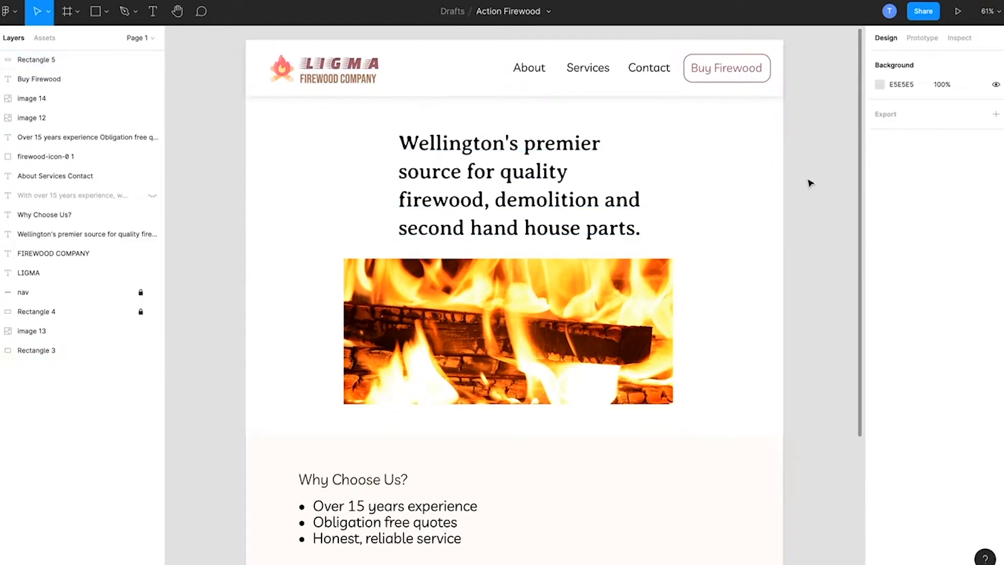
# Step: Set the stroke weight of the Buy Firewood outline to 3
pyautogui.click(751, 83)
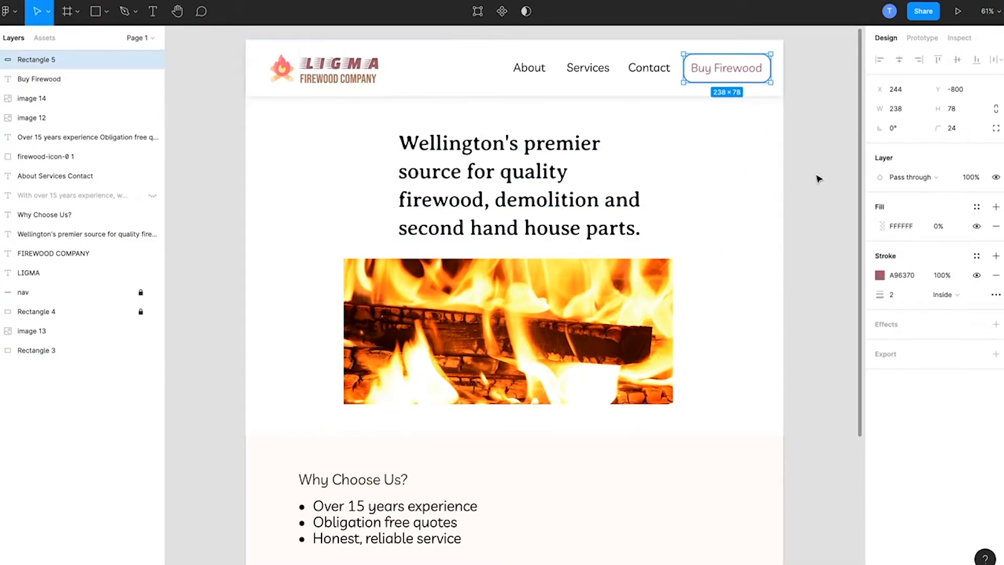
pyautogui.click(892, 295)
pyautogui.press('Up')
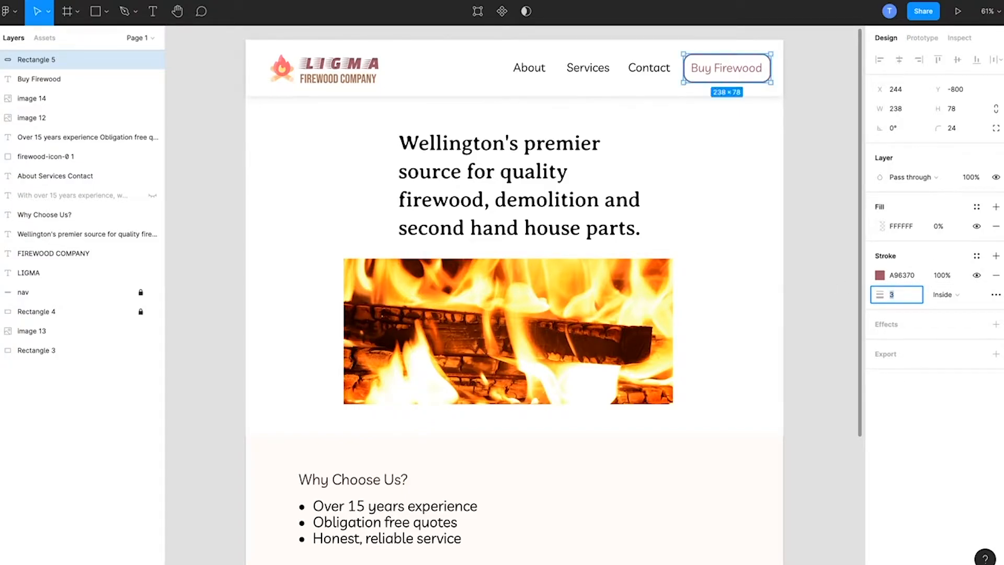
pyautogui.click(823, 230)
# Step: Try the SemiBold weight on the Buy Firewood text and settle on Medium
pyautogui.click(740, 71)
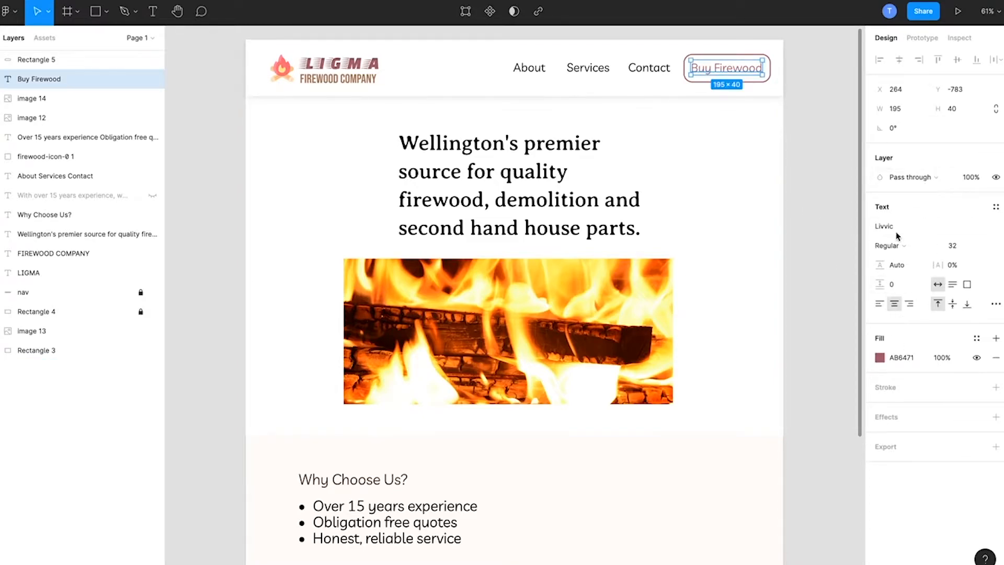
pyautogui.click(905, 247)
pyautogui.click(909, 273)
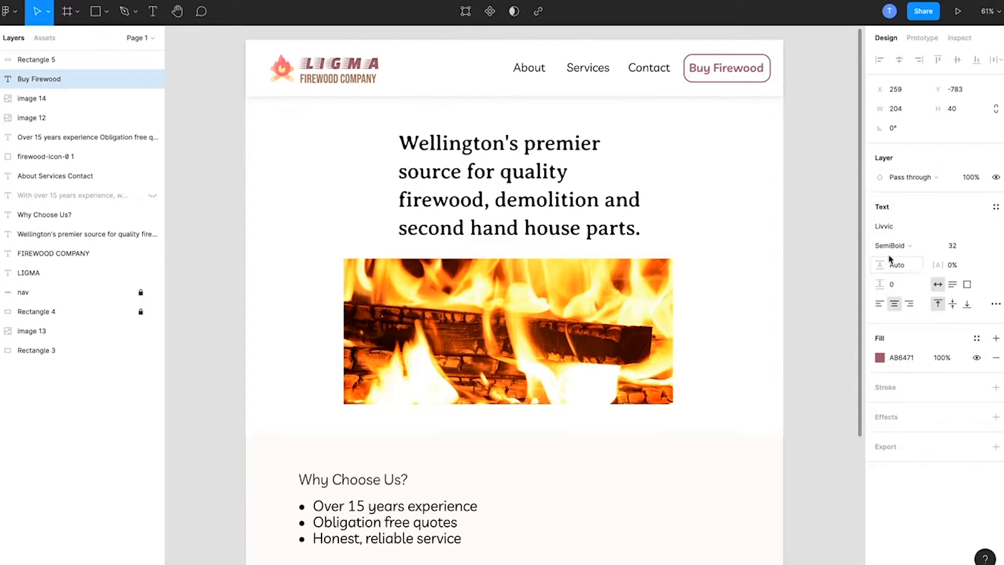
pyautogui.click(898, 256)
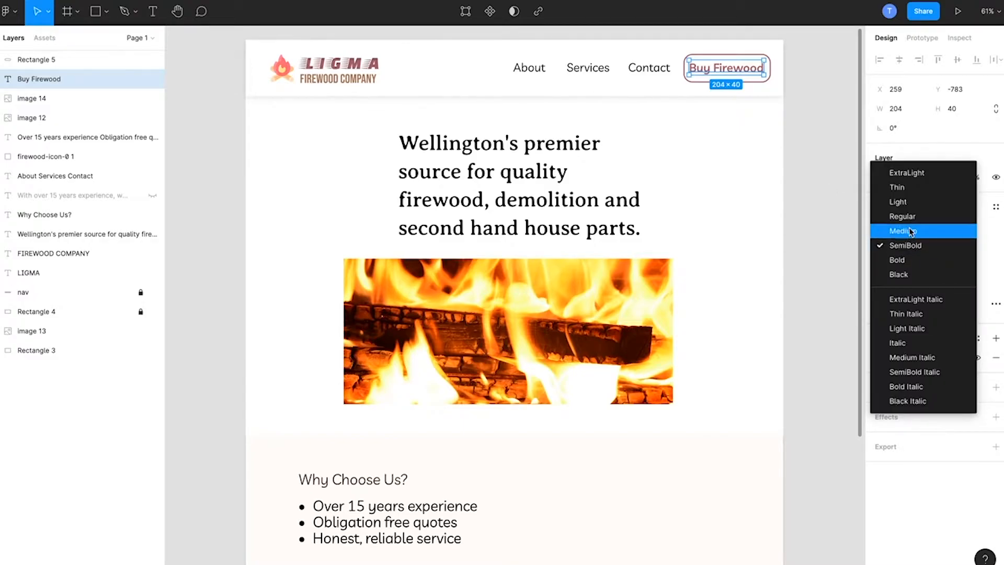
pyautogui.click(907, 231)
pyautogui.click(827, 158)
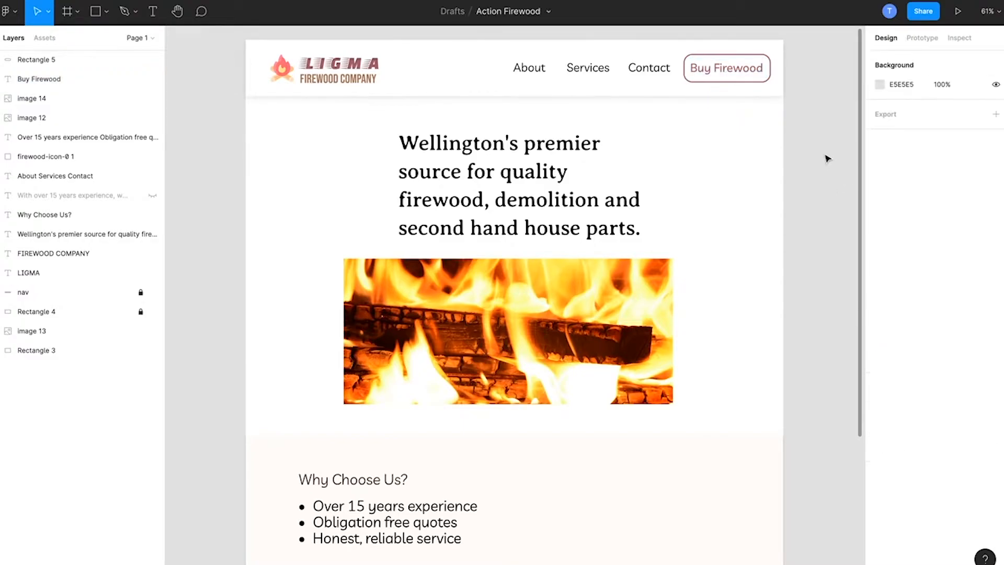
# Step: Nudge the About, Services, Contact navigation text left to widen its gap from the Buy Firewood button
pyautogui.click(655, 73)
pyautogui.press('Left')
pyautogui.press('Left')
pyautogui.press('Left')
pyautogui.press('Left')
pyautogui.press('Down')
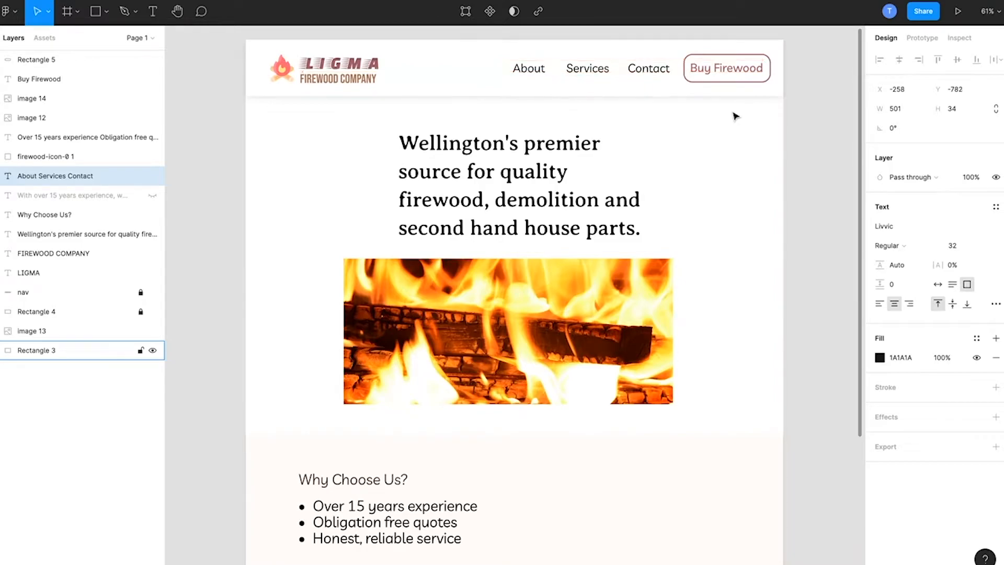
pyautogui.press('Left')
pyautogui.press('Left')
pyautogui.press('Left')
pyautogui.press('Left')
pyautogui.press('Left')
pyautogui.press('Left')
pyautogui.press('Left')
pyautogui.press('Left')
pyautogui.press('Left')
pyautogui.press('Left')
pyautogui.press('Left')
pyautogui.press('Left')
pyautogui.press('Left')
pyautogui.press('Left')
pyautogui.press('Left')
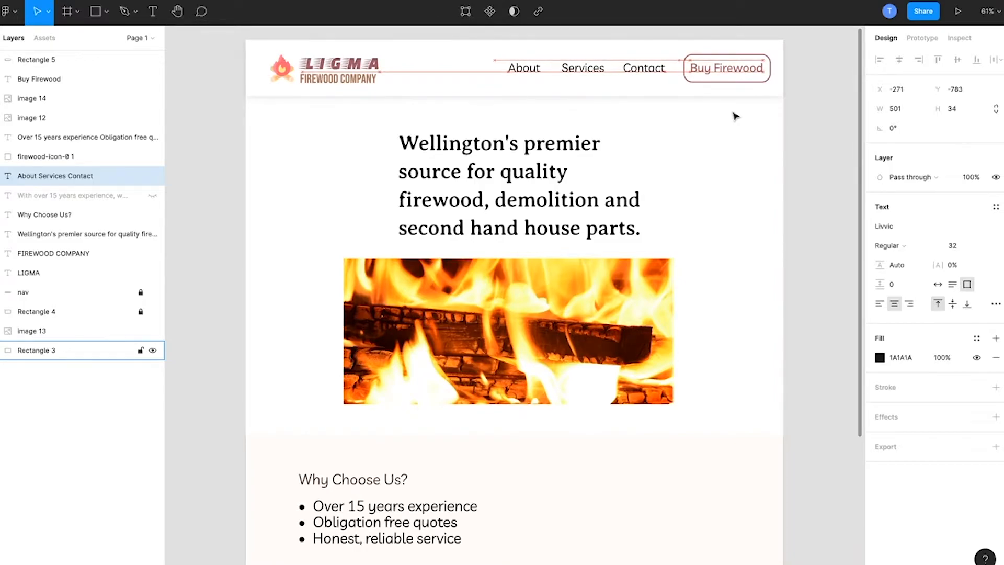
pyautogui.click(818, 142)
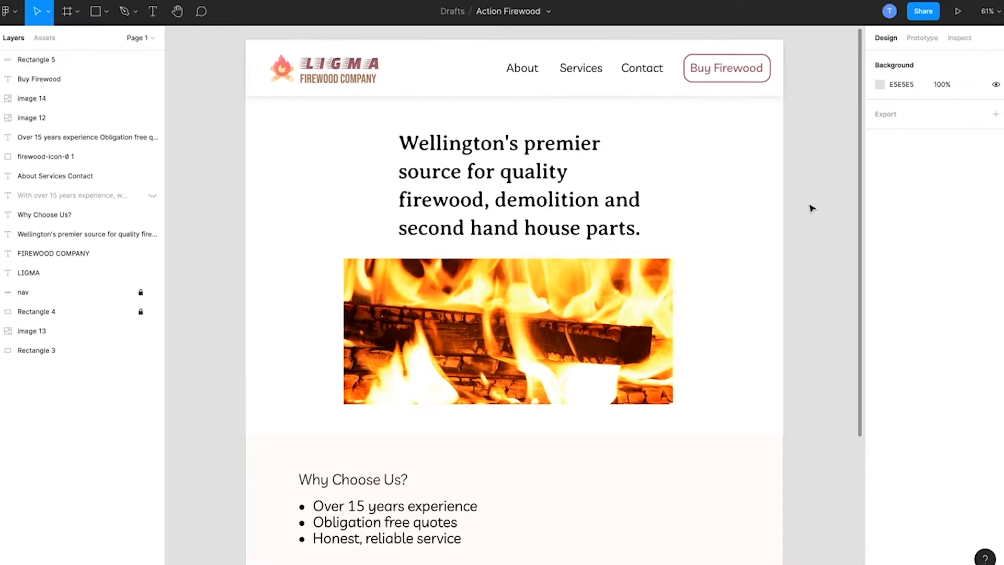
# Step: Examine the wording and alignment of the "Wellington's premier source" headline by highlighting its lines
pyautogui.scroll(-1, 790, 131)
pyautogui.scroll(1, 790, 131)
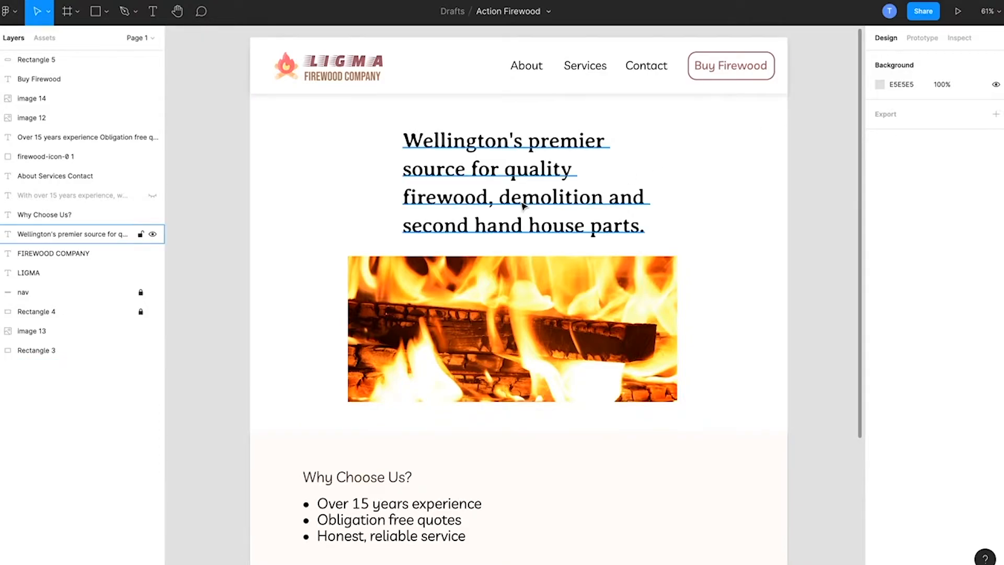
pyautogui.click(577, 271)
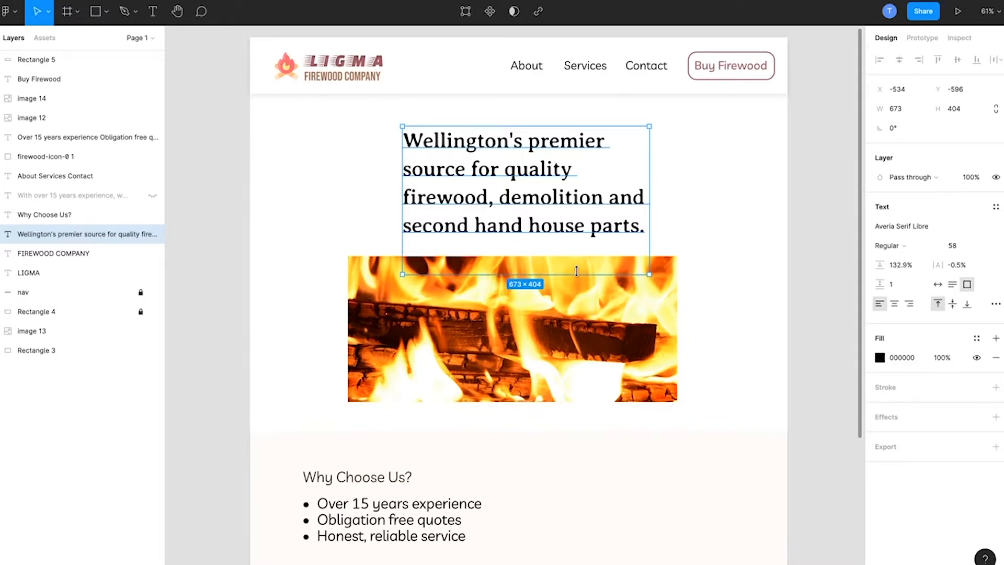
pyautogui.doubleClick(528, 191)
pyautogui.click(443, 157)
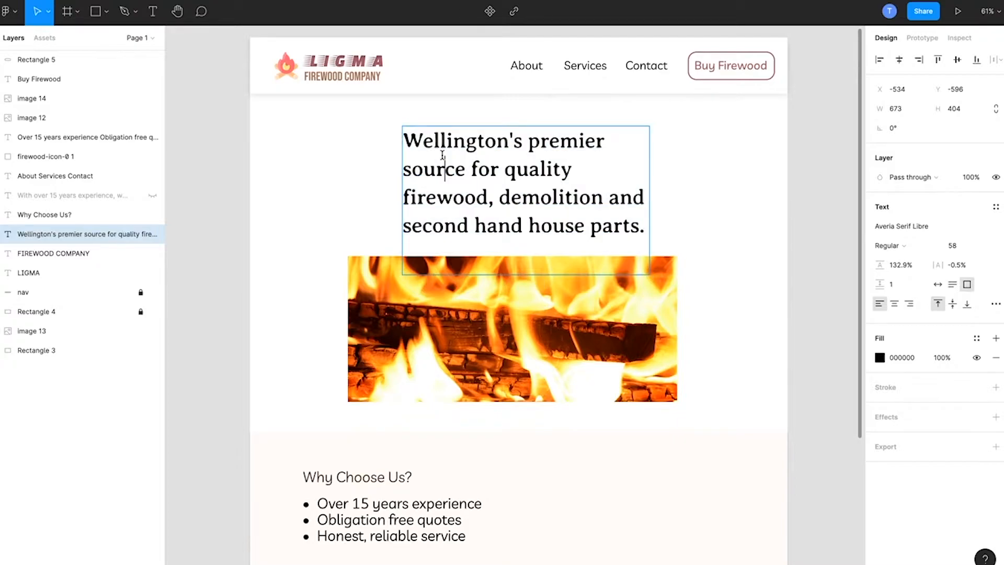
pyautogui.moveTo(405, 138); pyautogui.dragTo(689, 301)
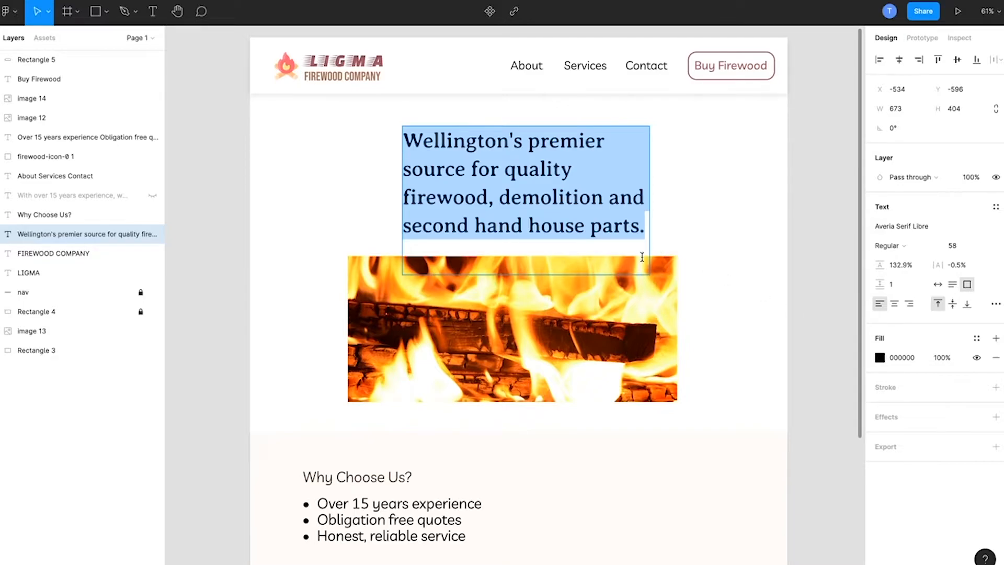
pyautogui.click(499, 175)
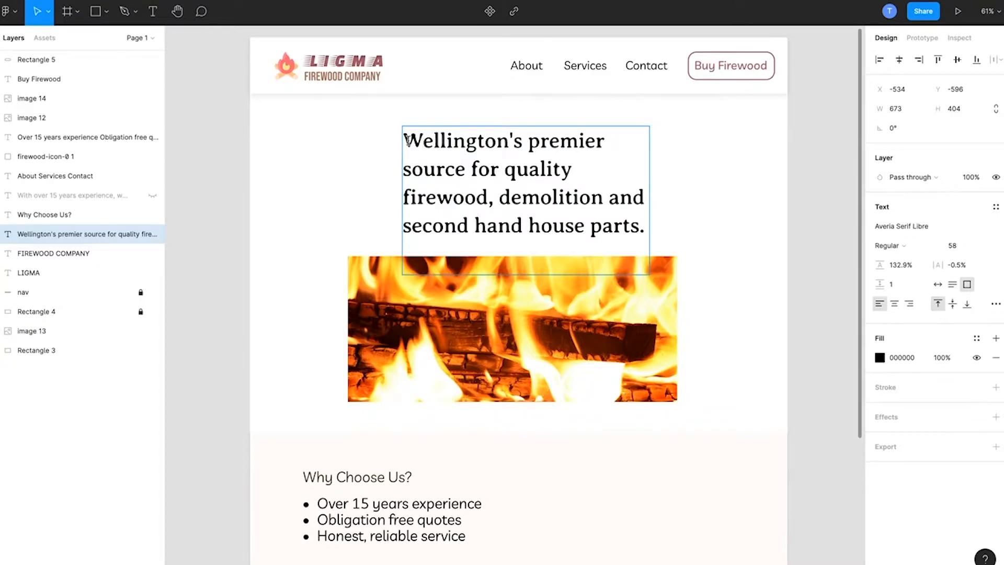
pyautogui.moveTo(404, 140); pyautogui.dragTo(471, 170)
pyautogui.moveTo(530, 178); pyautogui.dragTo(648, 230)
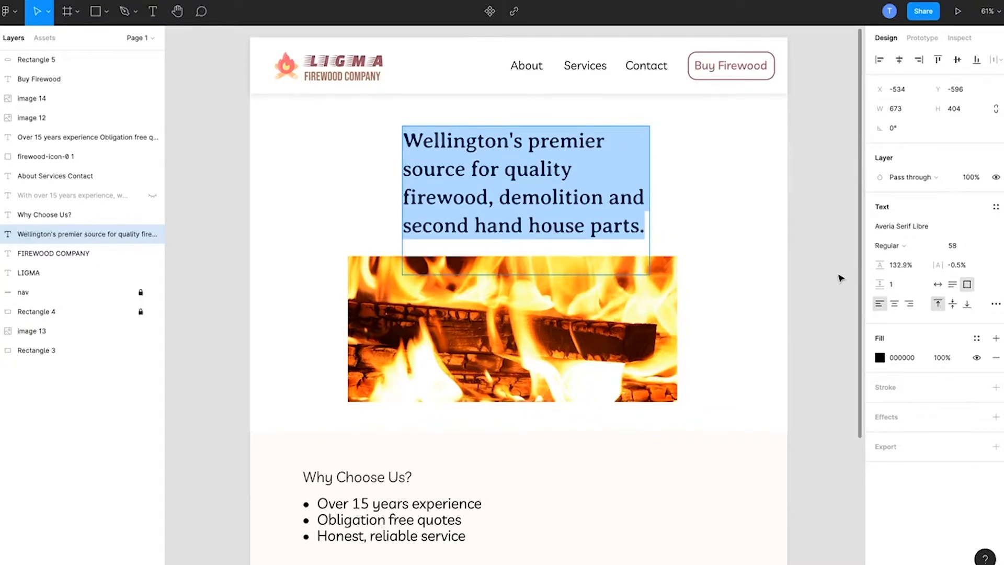
pyautogui.click(587, 222)
pyautogui.moveTo(540, 197); pyautogui.dragTo(489, 158)
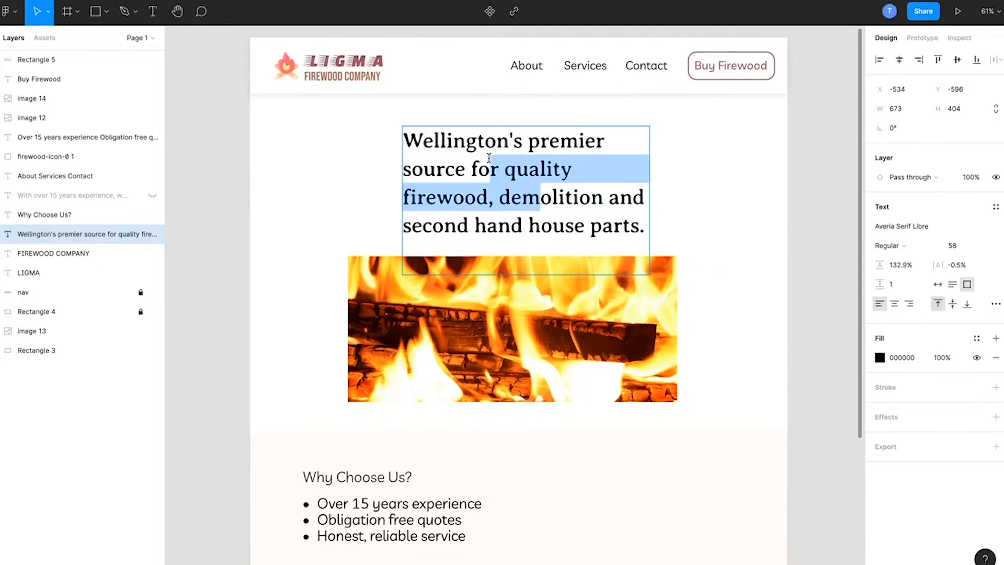
pyautogui.moveTo(405, 140); pyautogui.dragTo(660, 250)
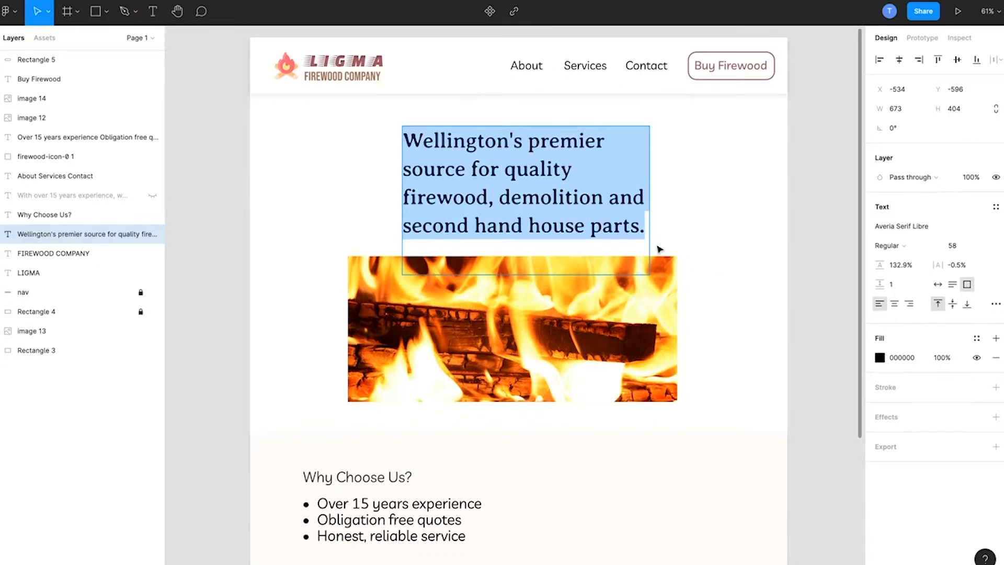
pyautogui.press('Escape')
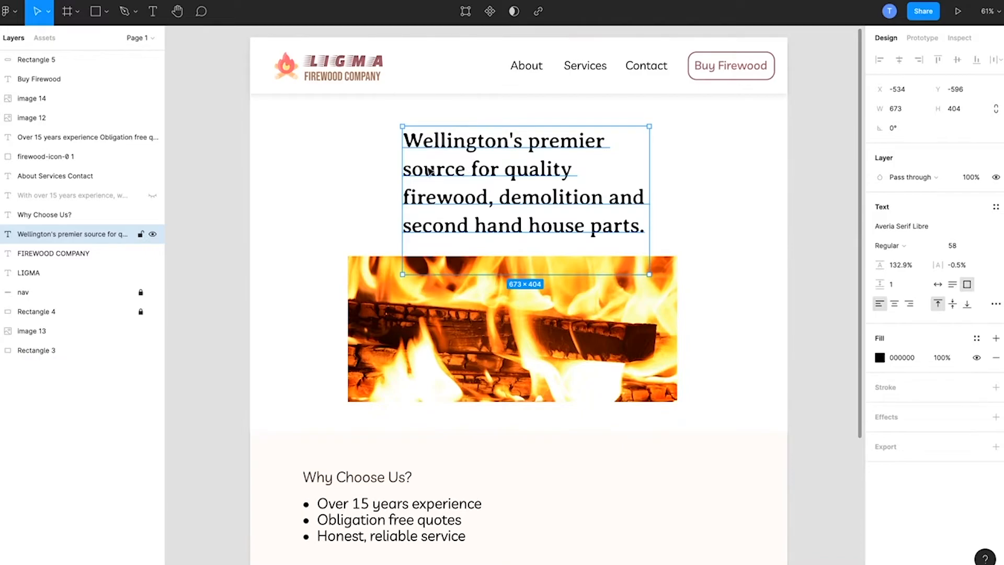
pyautogui.click(238, 166)
# Step: Try center-aligning the "Wellington's premier source" headline and placing it above the fire image at X -535, Y -579
pyautogui.click(526, 184)
pyautogui.moveTo(400, 197); pyautogui.dragTo(439, 195)
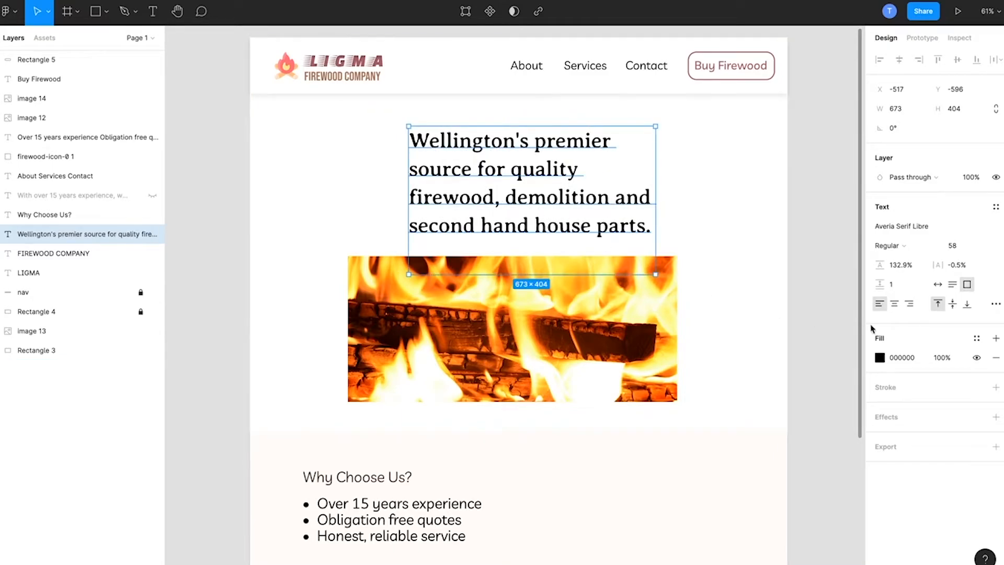
pyautogui.click(895, 305)
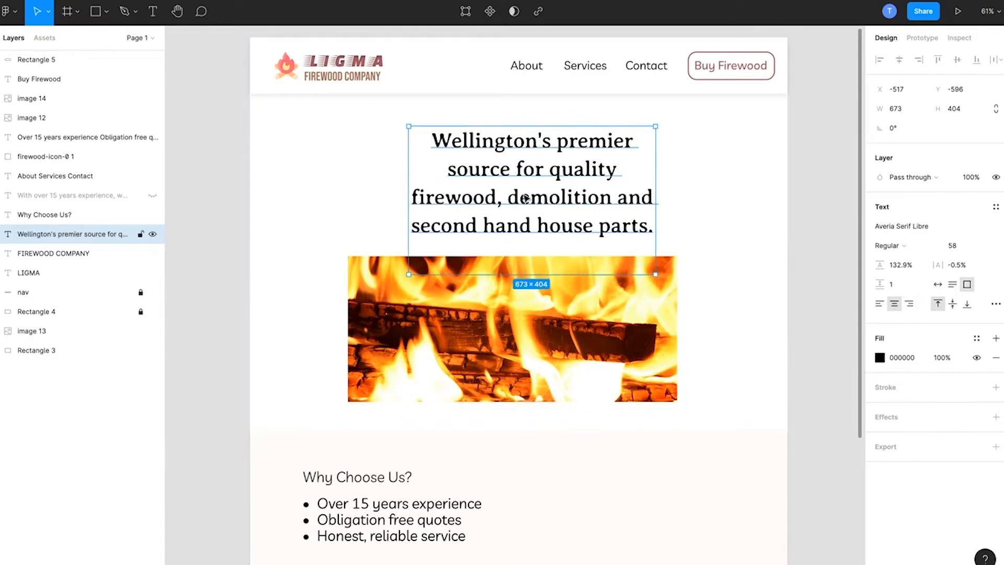
pyautogui.moveTo(528, 198); pyautogui.dragTo(522, 204)
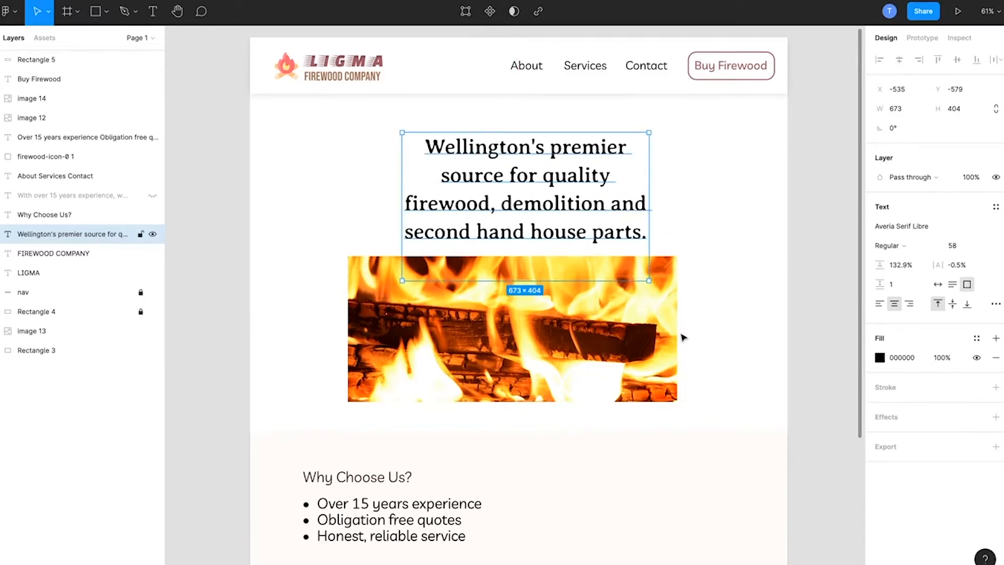
pyautogui.click(821, 359)
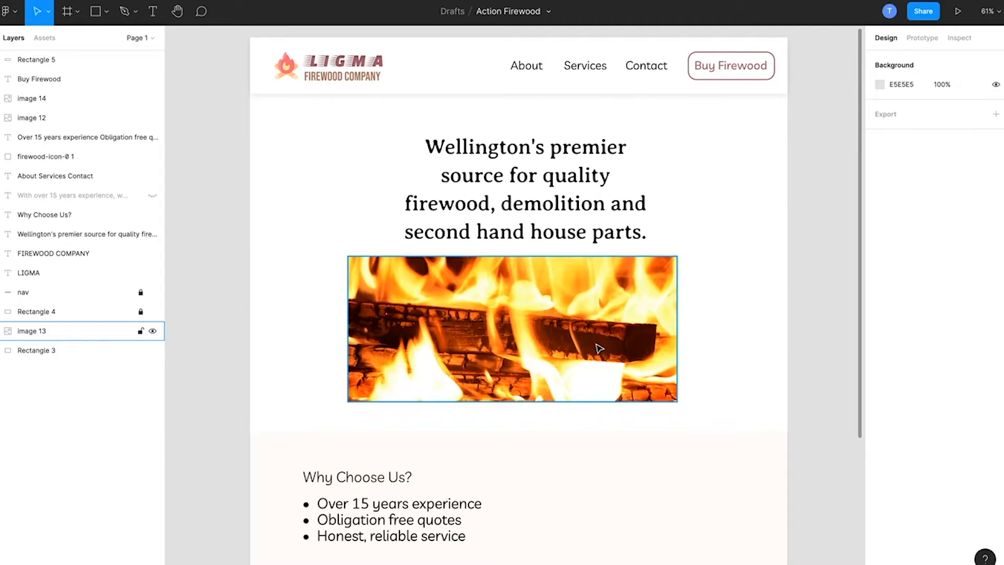
# Step: Move the fire image slightly right and down to leave more space beneath the headline
pyautogui.moveTo(600, 349)
pyautogui.mouseDown()
pyautogui.moveTo(610, 363)
pyautogui.moveTo(607, 356)
pyautogui.mouseUp()
pyautogui.click(490, 190)
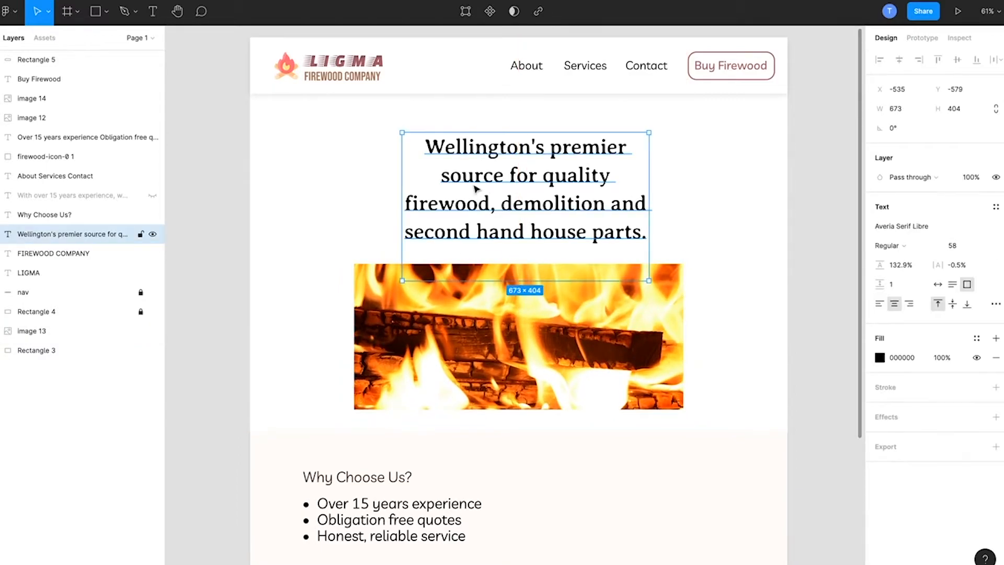
pyautogui.click(202, 185)
pyautogui.moveTo(476, 321); pyautogui.dragTo(477, 332)
# Step: Move the headline to X -819, Y -591, in line with the Why Choose Us? text, and left-align it
pyautogui.moveTo(511, 214); pyautogui.dragTo(405, 209)
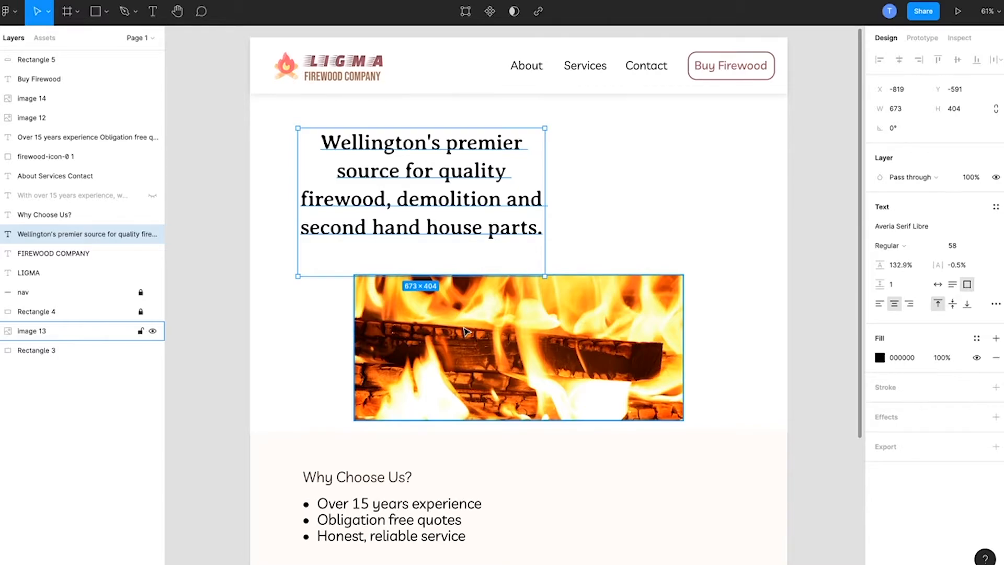
pyautogui.click(879, 303)
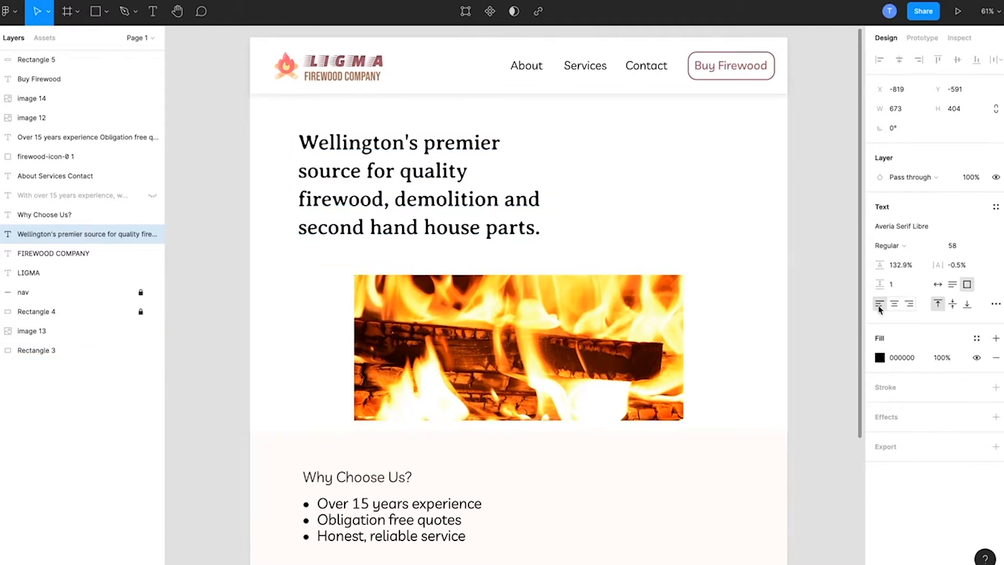
# Step: Move the fire image up beneath the header, against the page's right edge and behind the headline
pyautogui.doubleClick(378, 224)
pyautogui.press('Escape')
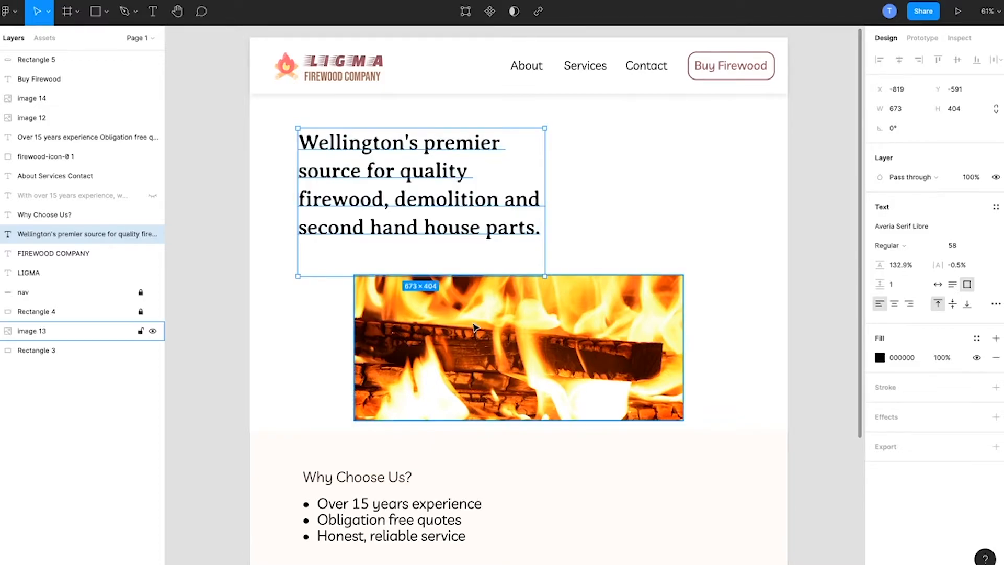
pyautogui.moveTo(534, 323); pyautogui.dragTo(639, 147)
# Step: Shorten the white hero background rectangle to a height of 727
pyautogui.click(392, 348)
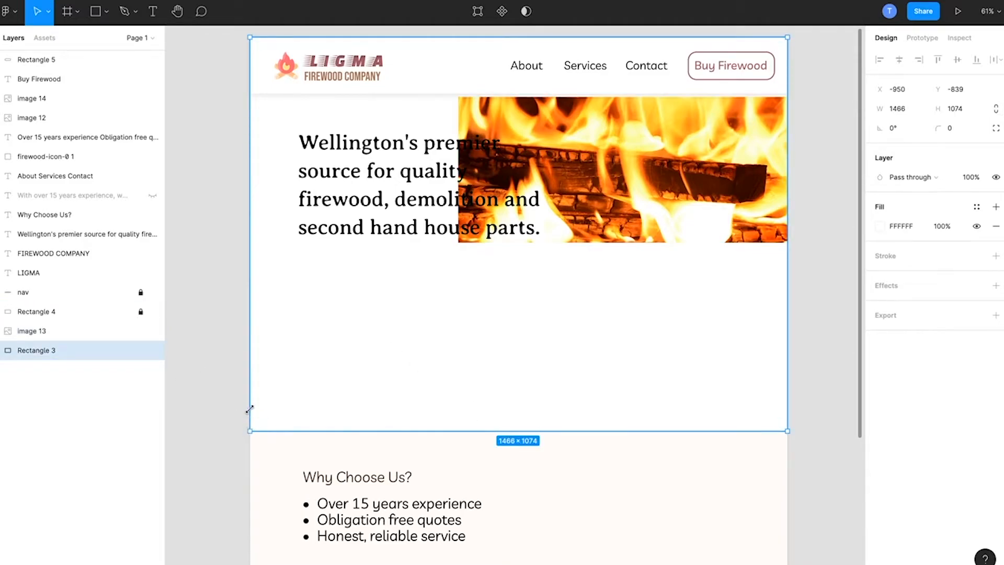
pyautogui.moveTo(250, 431); pyautogui.dragTo(250, 302)
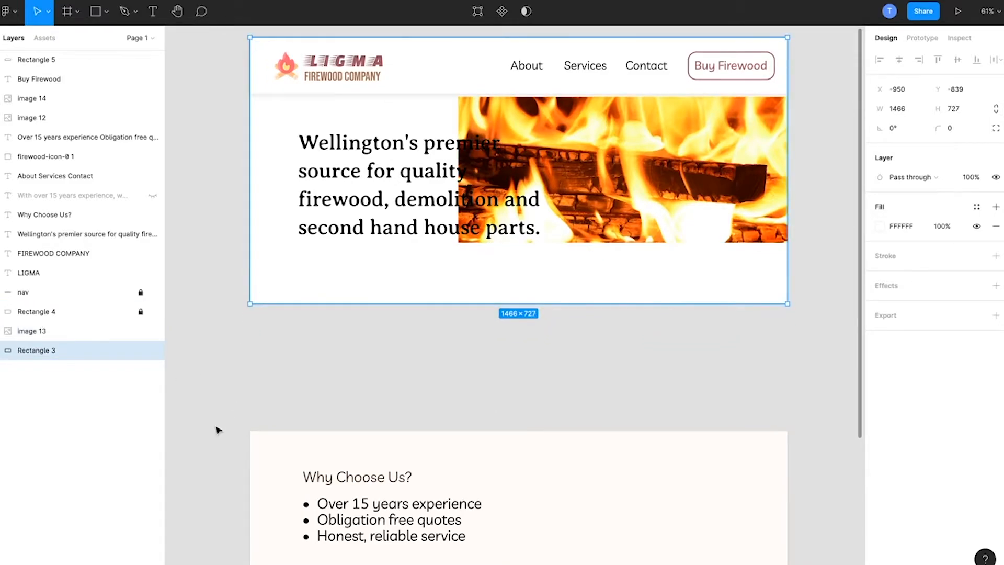
pyautogui.scroll(-1, 218, 430)
pyautogui.scroll(-2, 219, 430)
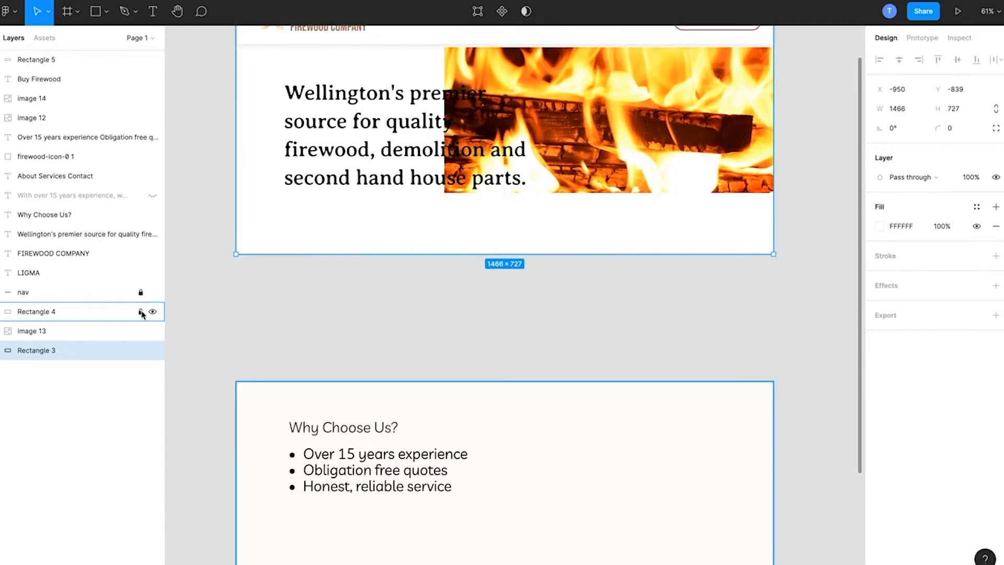
pyautogui.scroll(3, 193, 318)
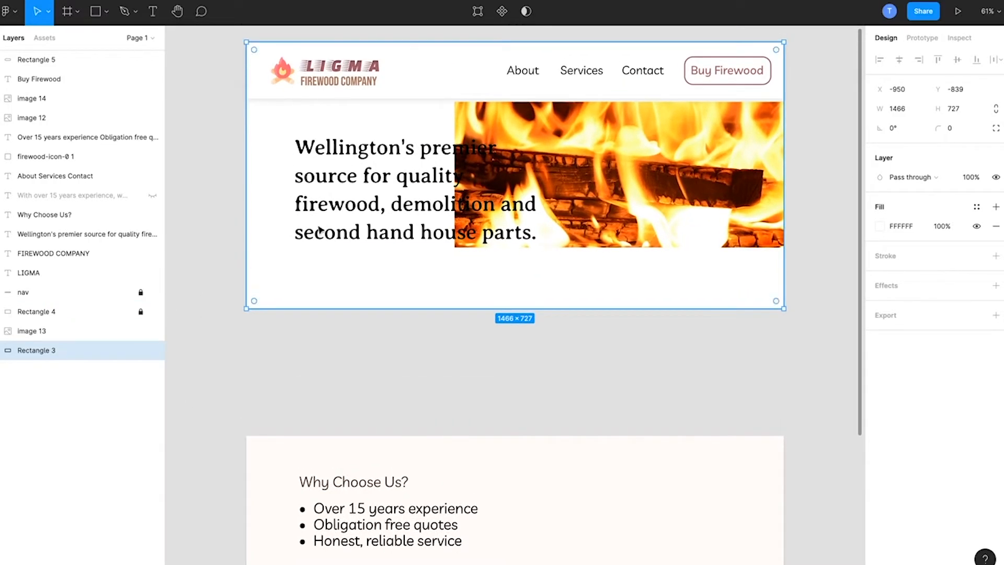
# Step: Lower the fire image to leave a gap beneath the header, placing it at X -372, Y -628
pyautogui.moveTo(528, 123); pyautogui.dragTo(529, 139)
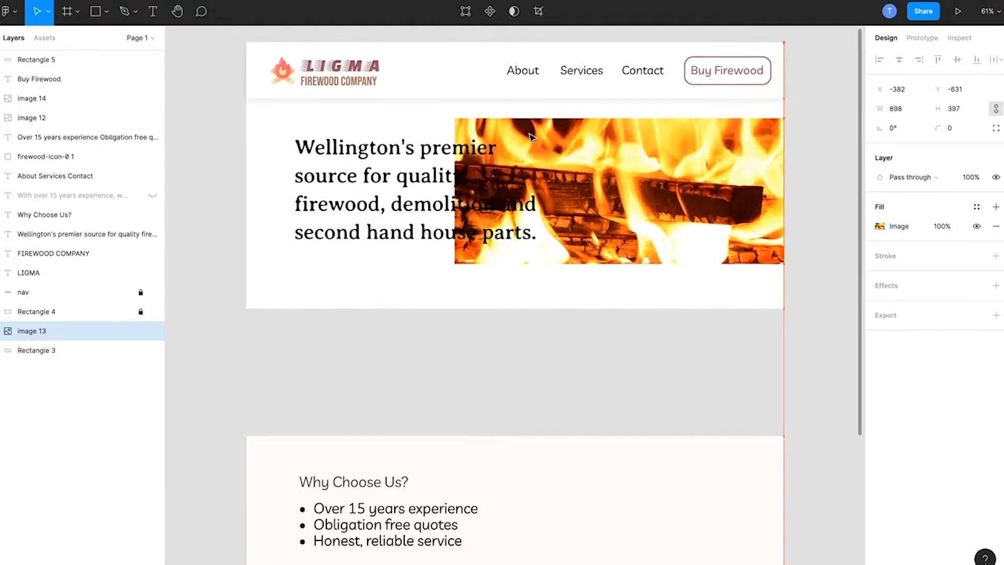
pyautogui.moveTo(639, 143); pyautogui.dragTo(639, 145)
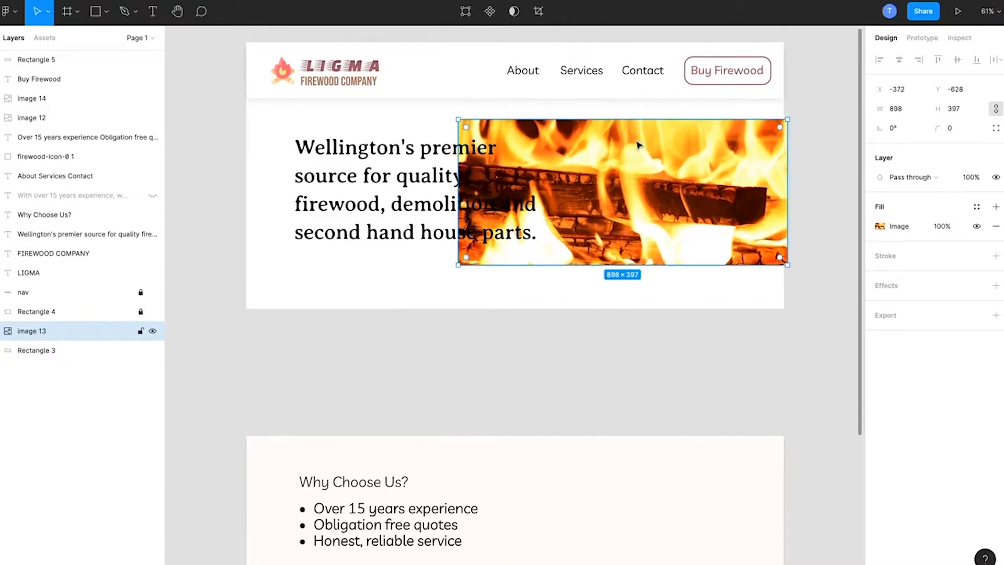
pyautogui.click(417, 172)
pyautogui.click(223, 199)
pyautogui.scroll(-2, 221, 197)
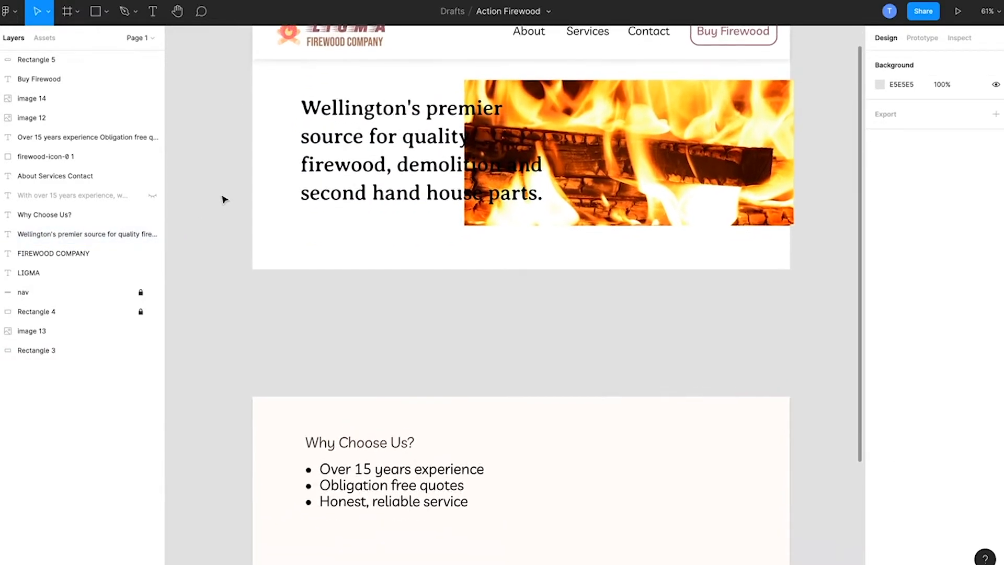
pyautogui.scroll(3, 222, 197)
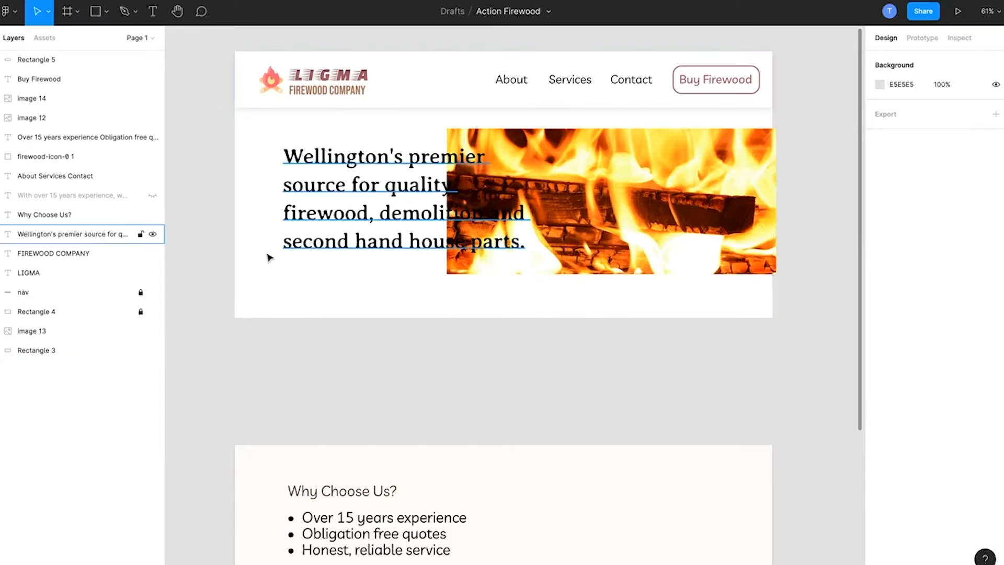
# Step: Move the "Wellington's premier source" headline to X -892, Y -576, closer to the page's left edge
pyautogui.click(362, 175)
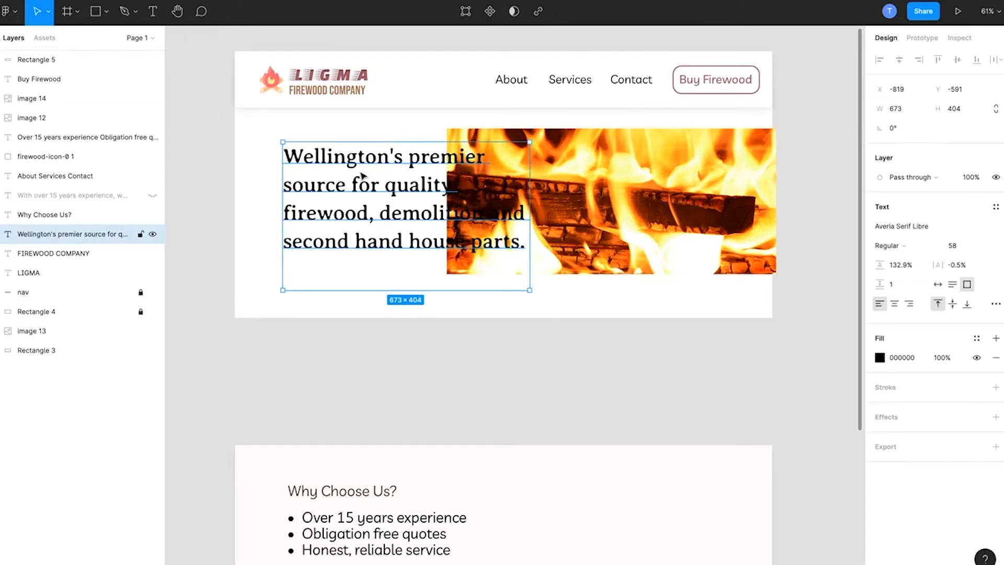
pyautogui.moveTo(362, 175); pyautogui.dragTo(334, 181)
pyautogui.click(223, 155)
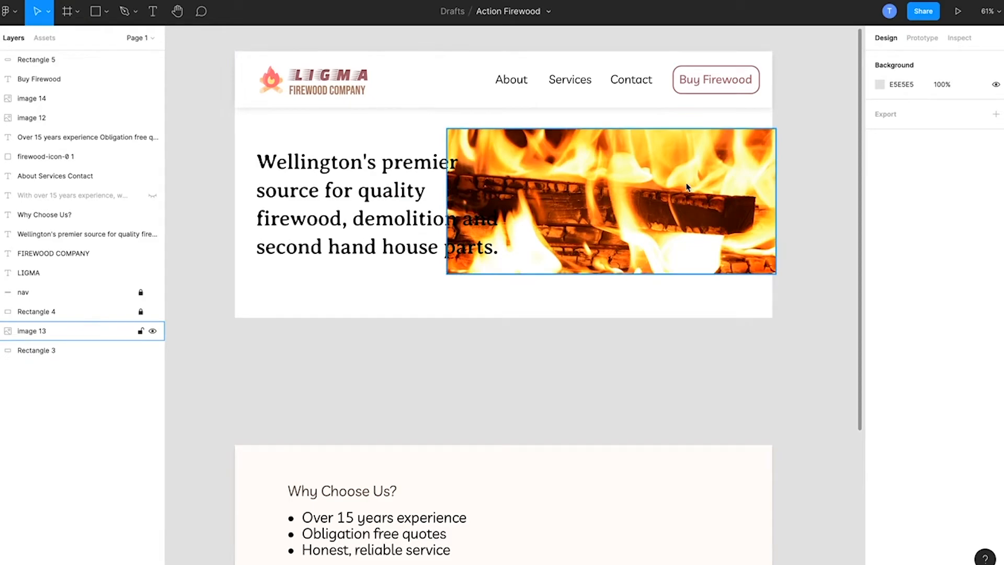
# Step: Unlock Rectangle 4 and move it up together with the Why Choose Us? content to meet the hero background's lower edge
pyautogui.scroll(-2, 304, 375)
pyautogui.moveTo(236, 382); pyautogui.dragTo(414, 505)
pyautogui.click(216, 307)
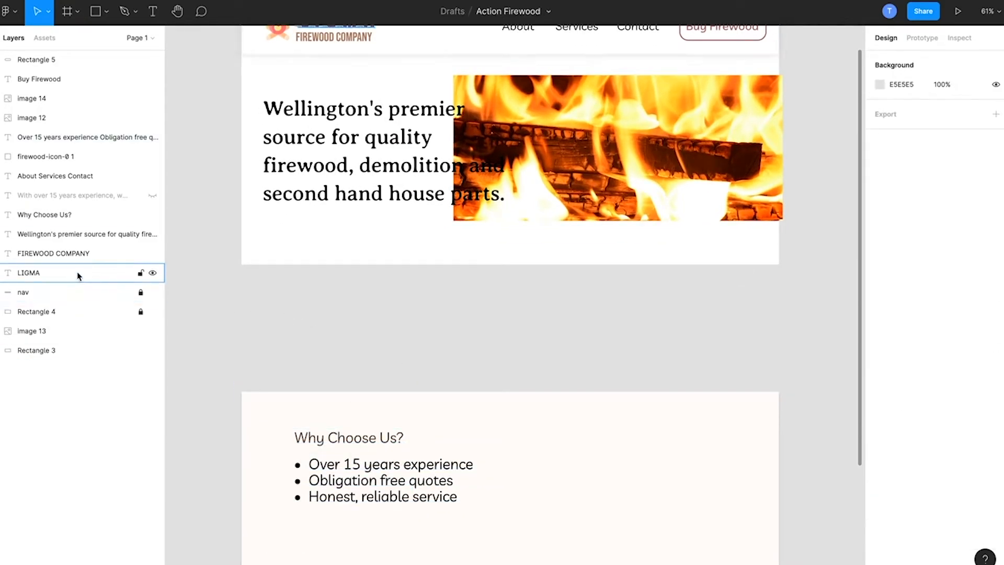
pyautogui.click(61, 313)
pyautogui.click(140, 311)
pyautogui.moveTo(210, 342); pyautogui.dragTo(456, 533)
pyautogui.moveTo(552, 516); pyautogui.dragTo(550, 389)
pyautogui.click(823, 361)
pyautogui.scroll(3, 823, 361)
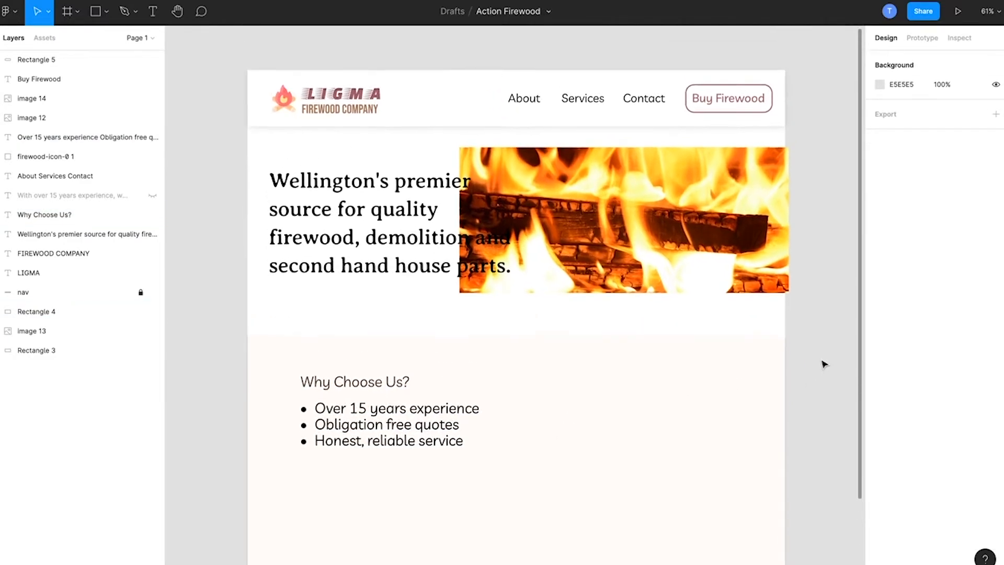
# Step: Nudge the fire image to X -382, Y -618 so it sits flush with the page's right edge
pyautogui.click(609, 229)
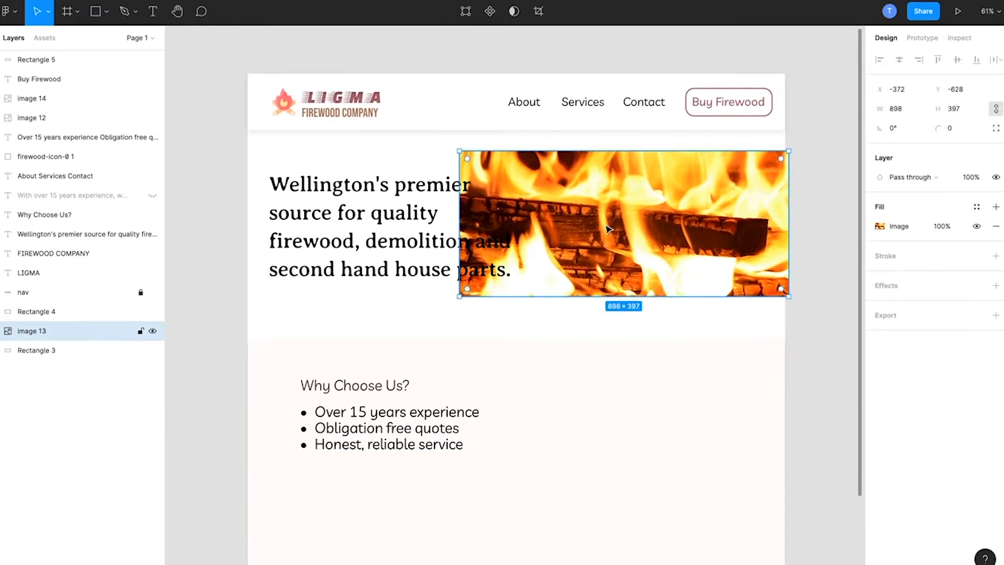
pyautogui.hotkey('shift', 'Left')
pyautogui.hotkey('shift', 'Down')
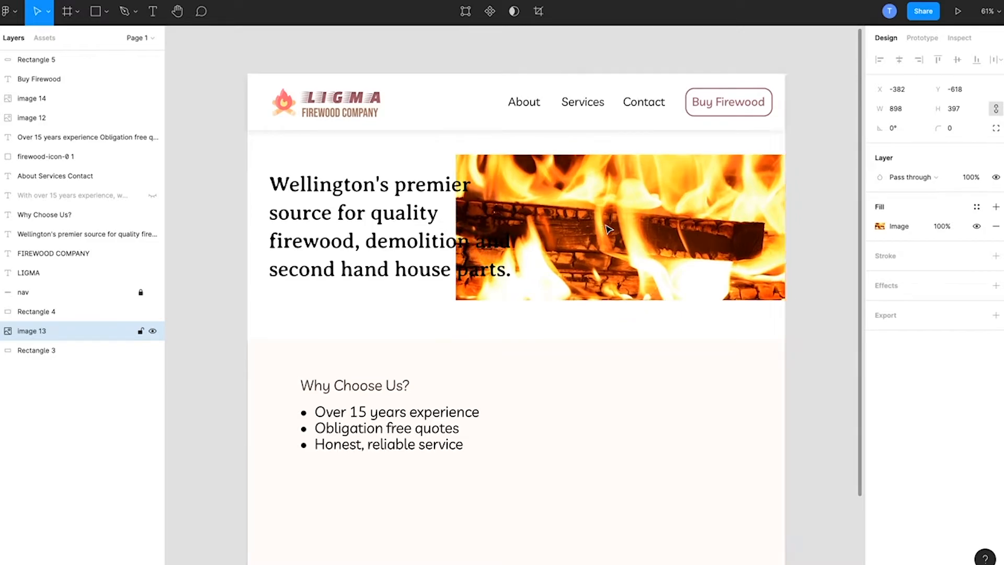
# Step: Add a drop shadow to the hero headline in white (FFFFFF) at 100% opacity
pyautogui.click(419, 238)
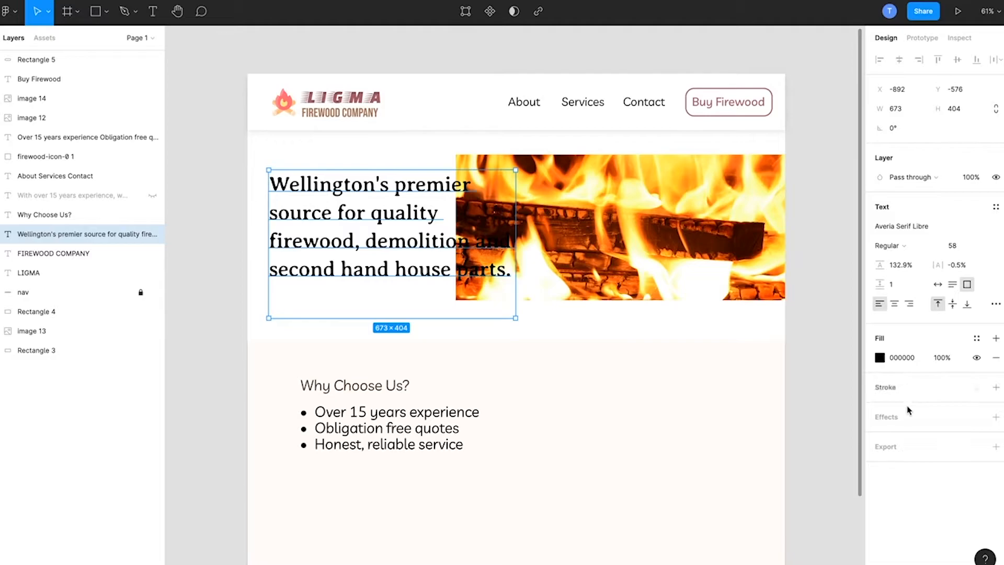
pyautogui.click(915, 427)
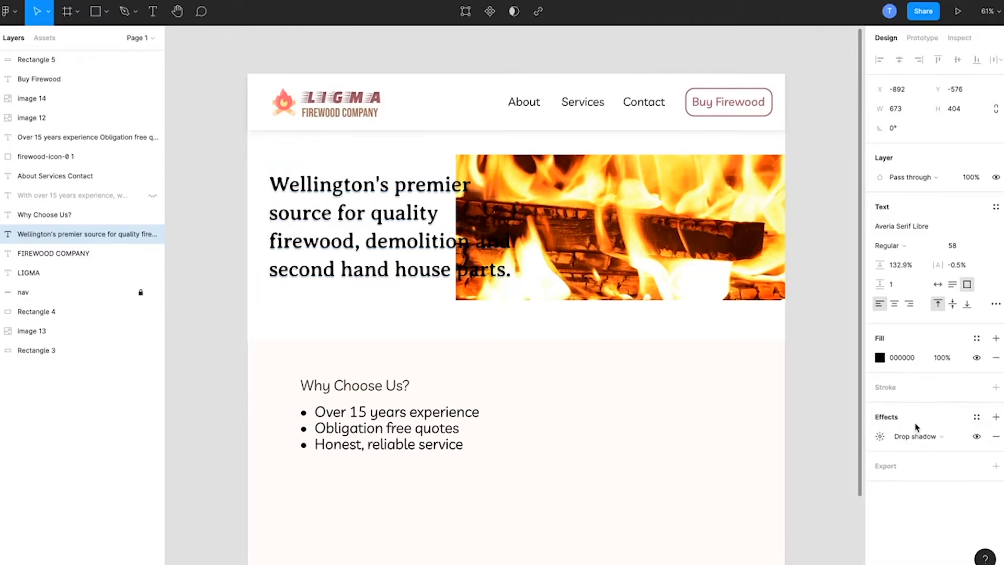
pyautogui.click(940, 442)
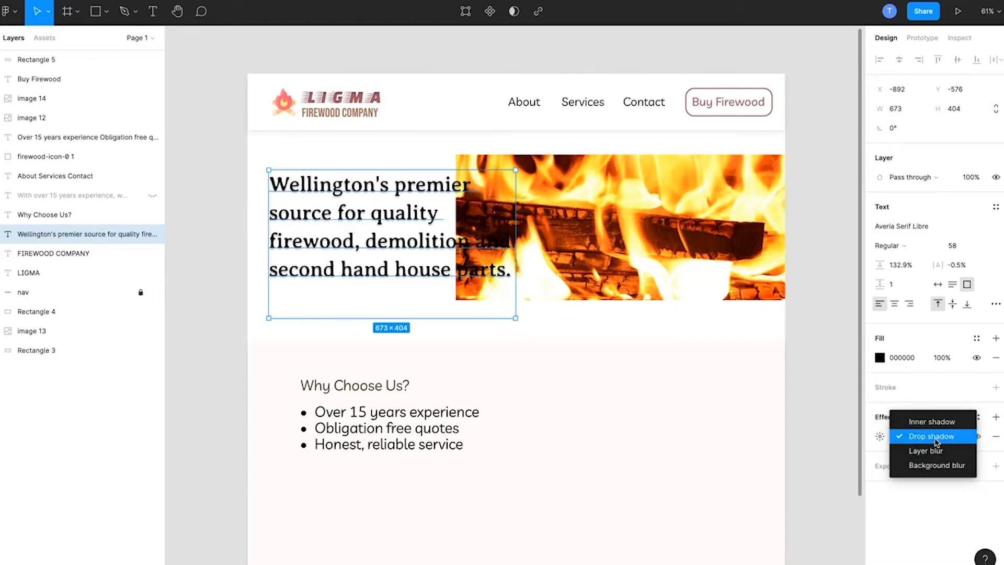
pyautogui.click(919, 438)
pyautogui.click(880, 437)
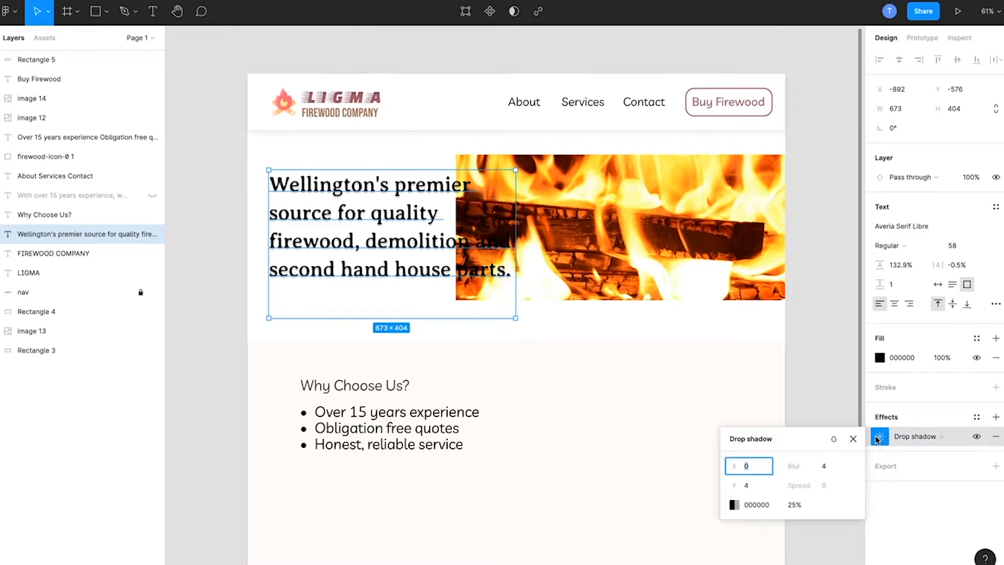
pyautogui.click(735, 505)
pyautogui.write('FFFFFF')
pyautogui.press('Return')
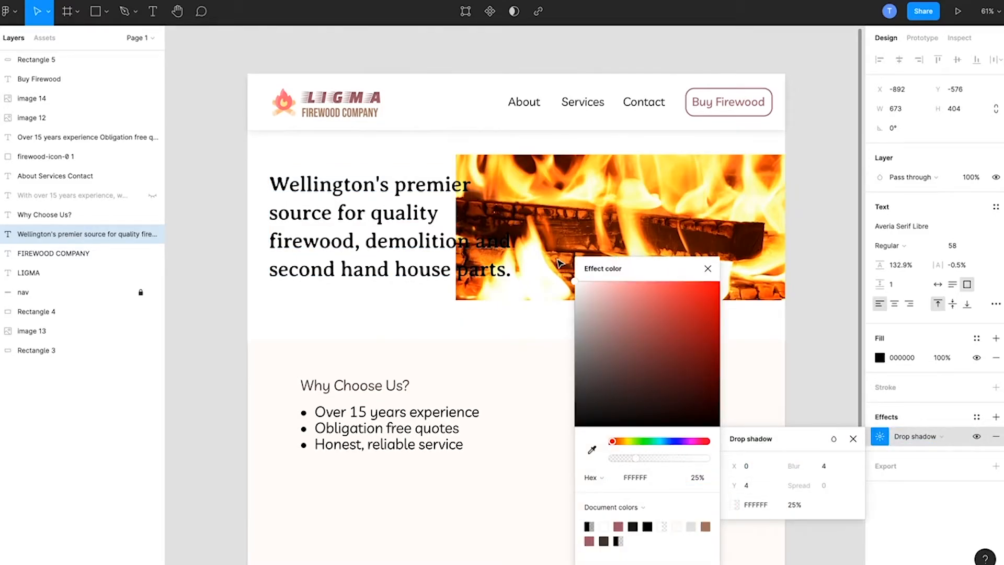
pyautogui.moveTo(636, 458); pyautogui.dragTo(707, 458)
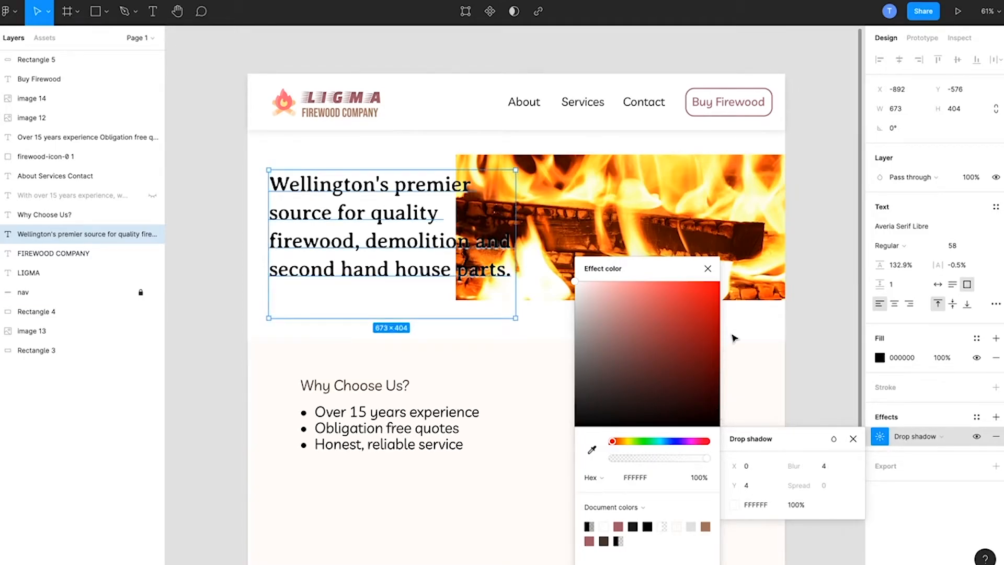
# Step: Set the blur of the headline's drop shadow to 14
pyautogui.click(709, 269)
pyautogui.click(826, 469)
pyautogui.press('Up')
pyautogui.press('Down')
pyautogui.press('Down')
pyautogui.press('Down')
pyautogui.write('12')
pyautogui.press('Return')
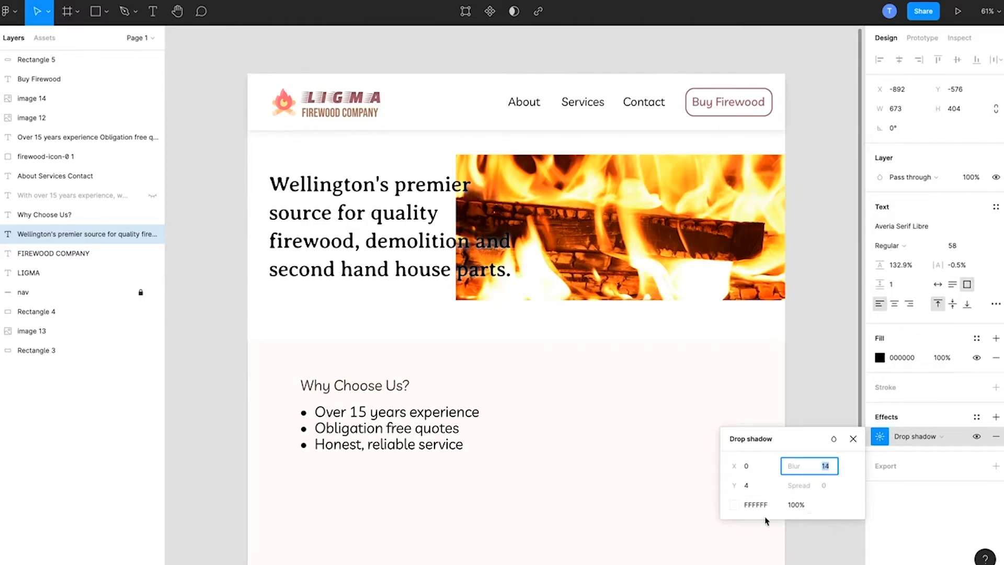
# Step: Set the Y offset of the headline's drop shadow to 0
pyautogui.click(748, 486)
pyautogui.write('2')
pyautogui.press('Return')
pyautogui.write('1')
pyautogui.press('Return')
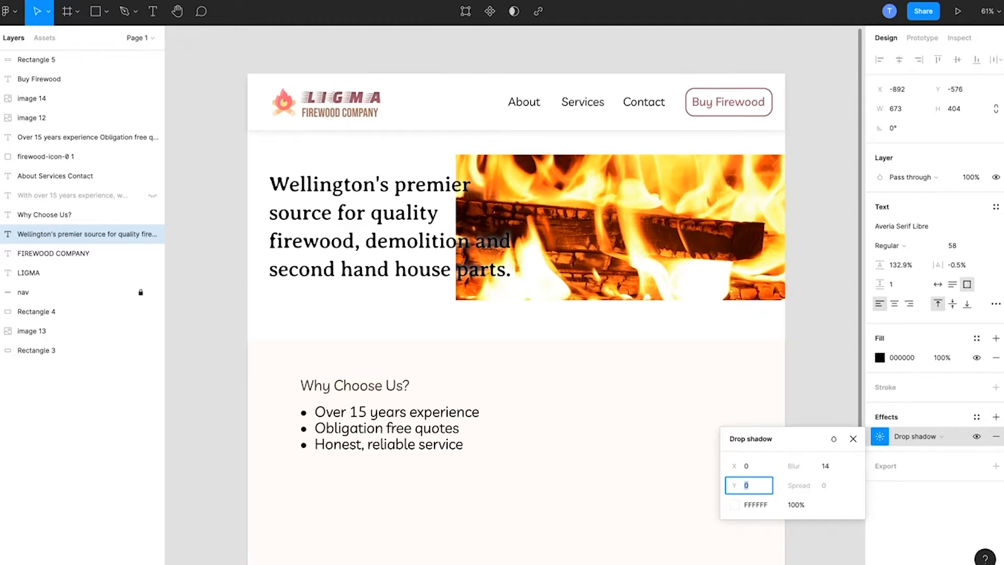
pyautogui.click(214, 340)
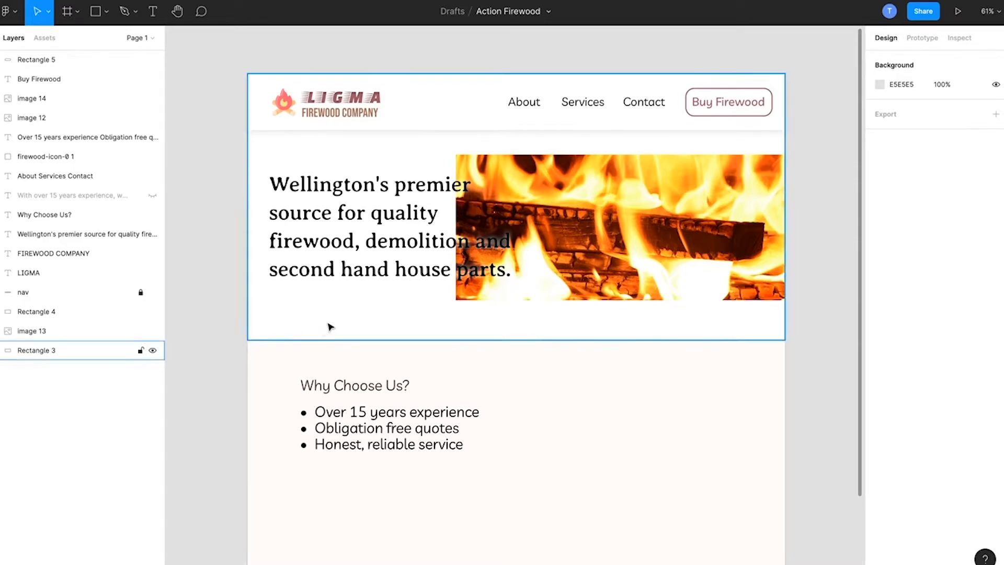
pyautogui.click(346, 286)
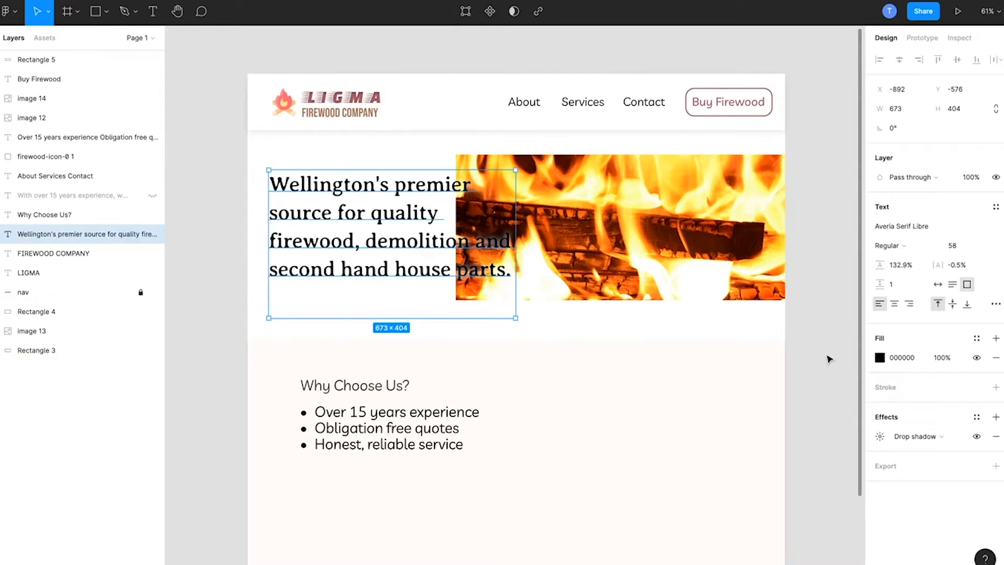
# Step: Enlarge the fire image proportionally to 1253 × 571 so it fills the height between the header and the Why Choose Us? section
pyautogui.click(689, 256)
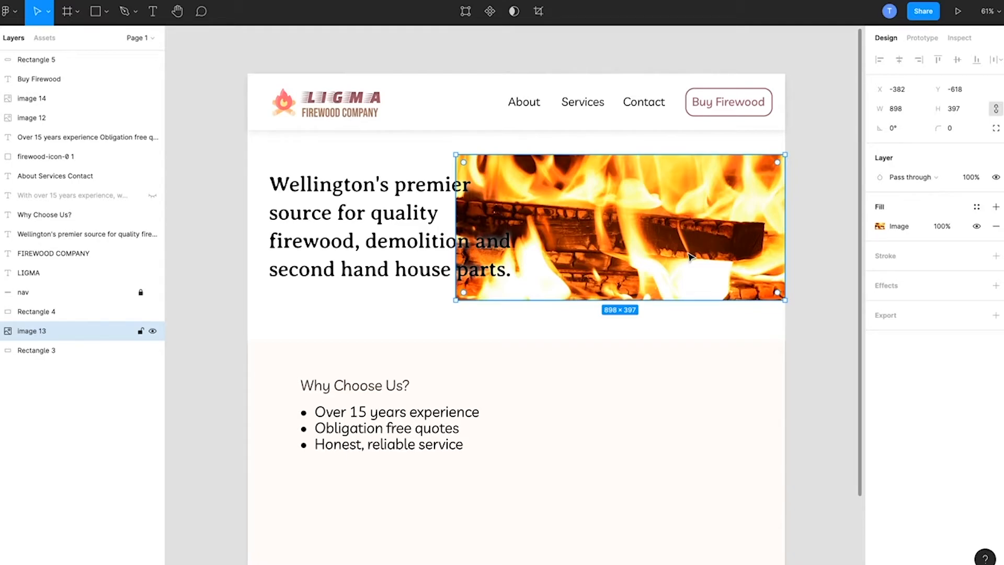
pyautogui.moveTo(456, 300); pyautogui.dragTo(371, 339)
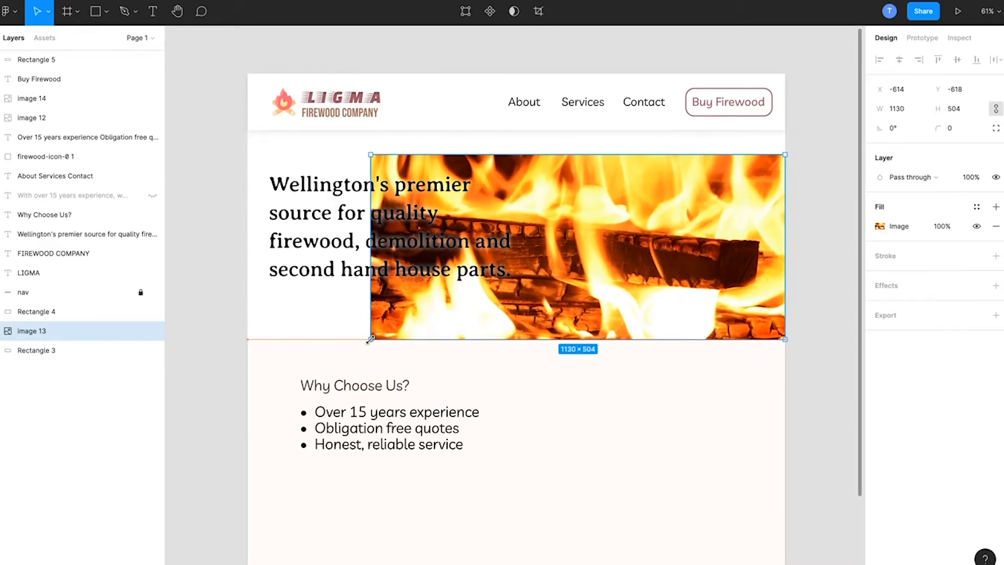
pyautogui.moveTo(371, 155); pyautogui.dragTo(324, 130)
pyautogui.click(208, 165)
# Step: Add an inner shadow to the fire image and set its color to white (FFFFFF)
pyautogui.click(634, 149)
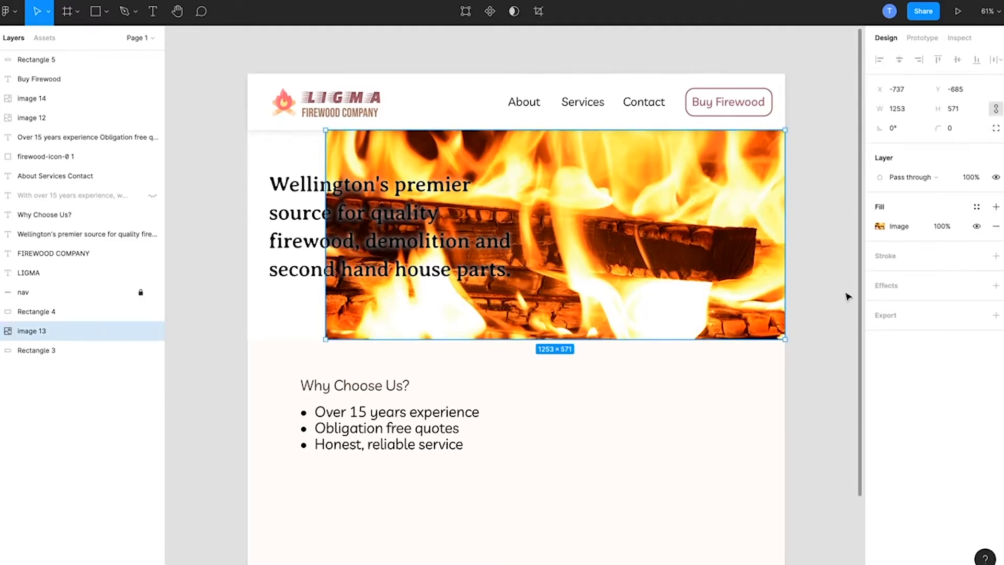
pyautogui.click(936, 292)
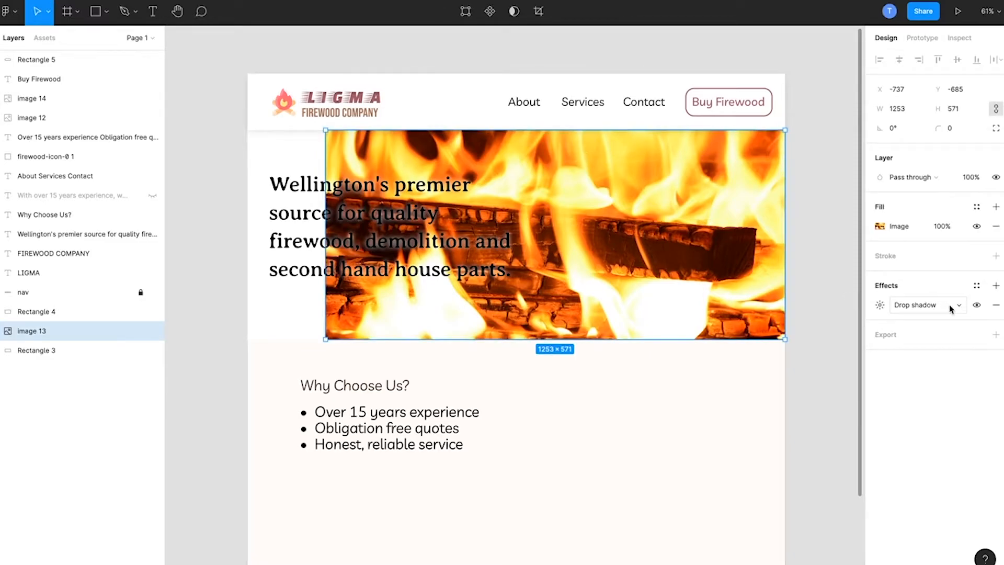
pyautogui.click(950, 305)
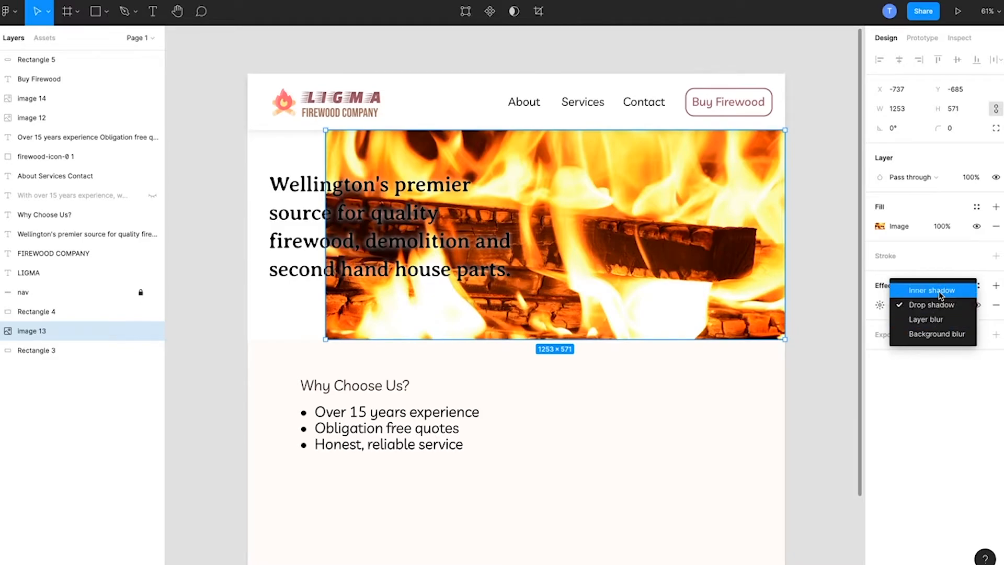
pyautogui.click(939, 290)
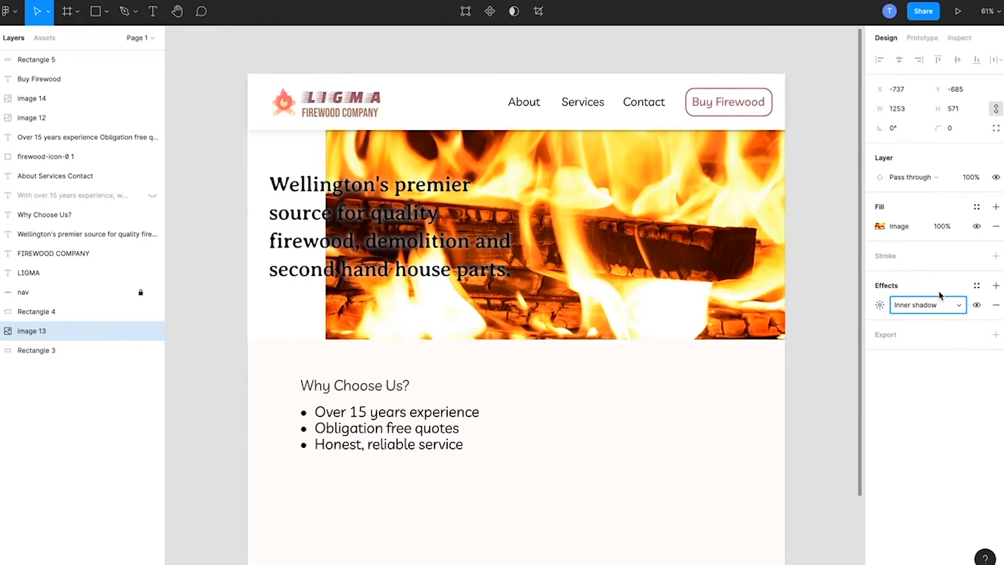
pyautogui.click(880, 304)
pyautogui.click(734, 373)
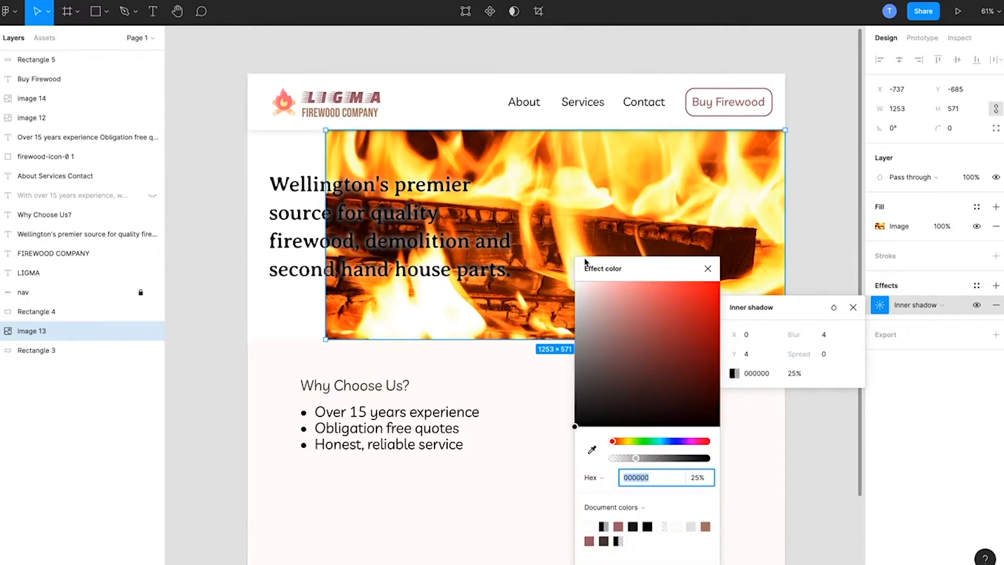
pyautogui.moveTo(587, 294); pyautogui.dragTo(552, 268)
# Step: Set the spread of the fire image's inner shadow to 150
pyautogui.click(825, 354)
pyautogui.rightClick(827, 356)
pyautogui.press('Escape')
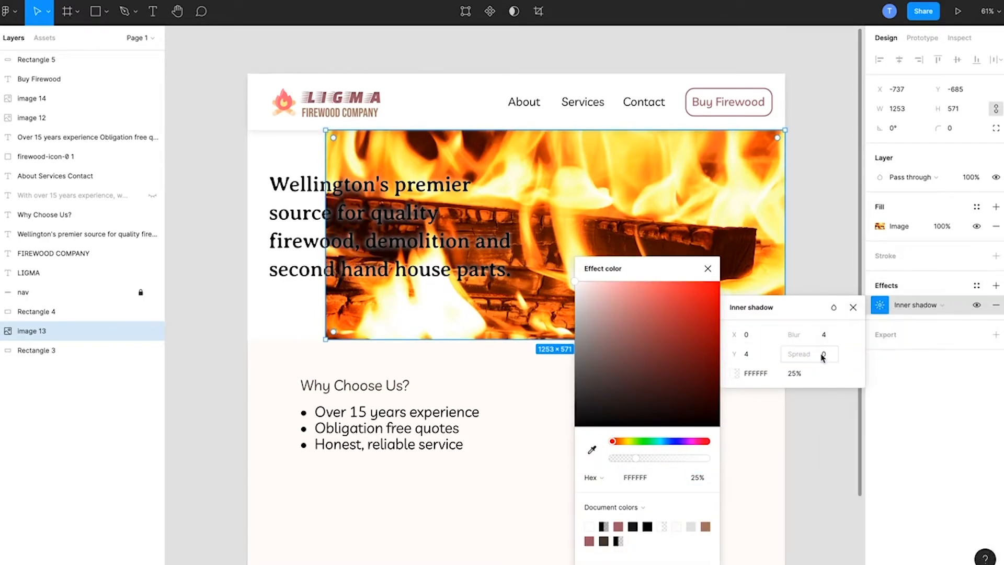
pyautogui.write('150')
pyautogui.press('Return')
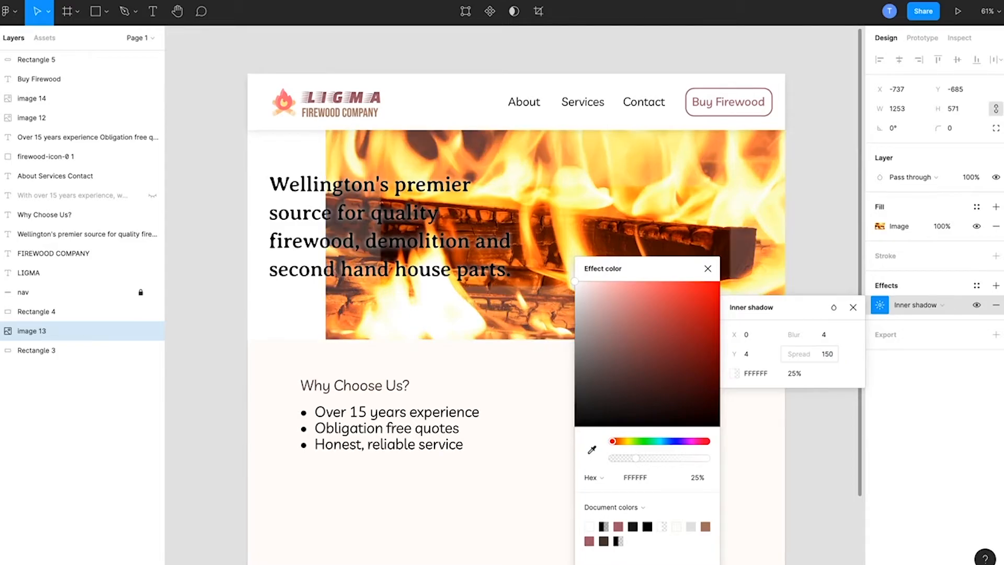
# Step: Set the opacity of the fire image's white inner shadow to 100% and its blur to 100
pyautogui.click(808, 378)
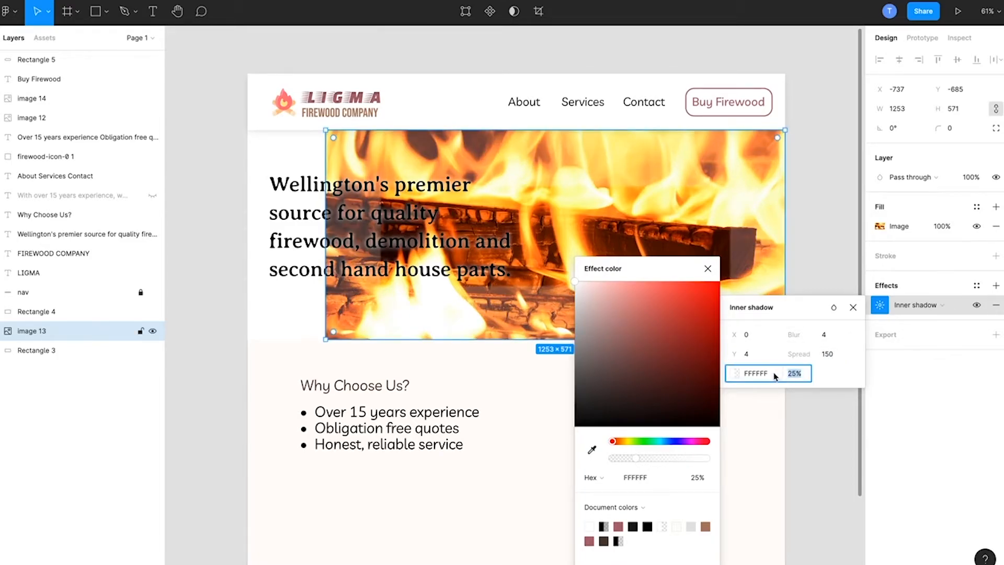
pyautogui.write('100')
pyautogui.press('Return')
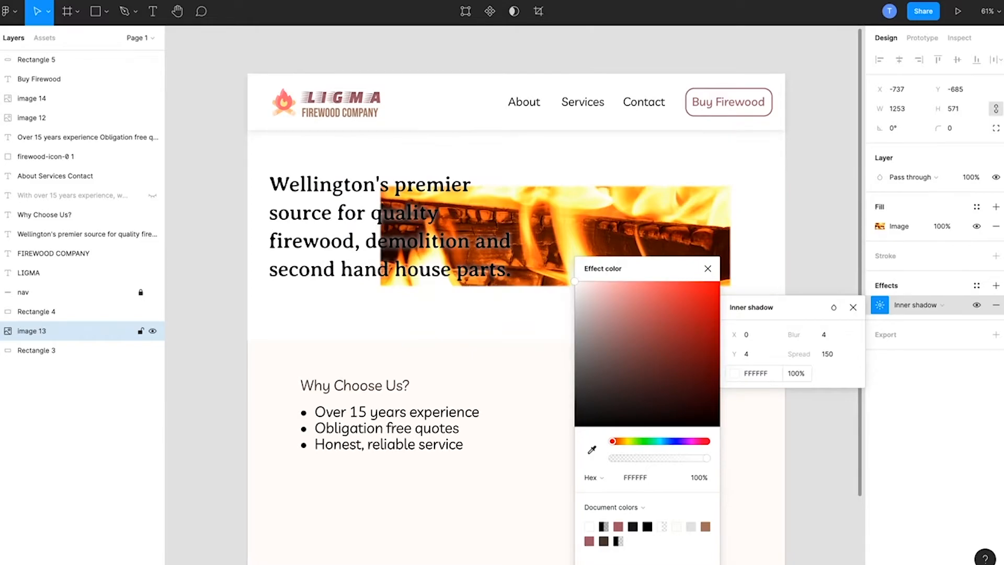
pyautogui.click(825, 334)
pyautogui.write('100')
pyautogui.press('Return')
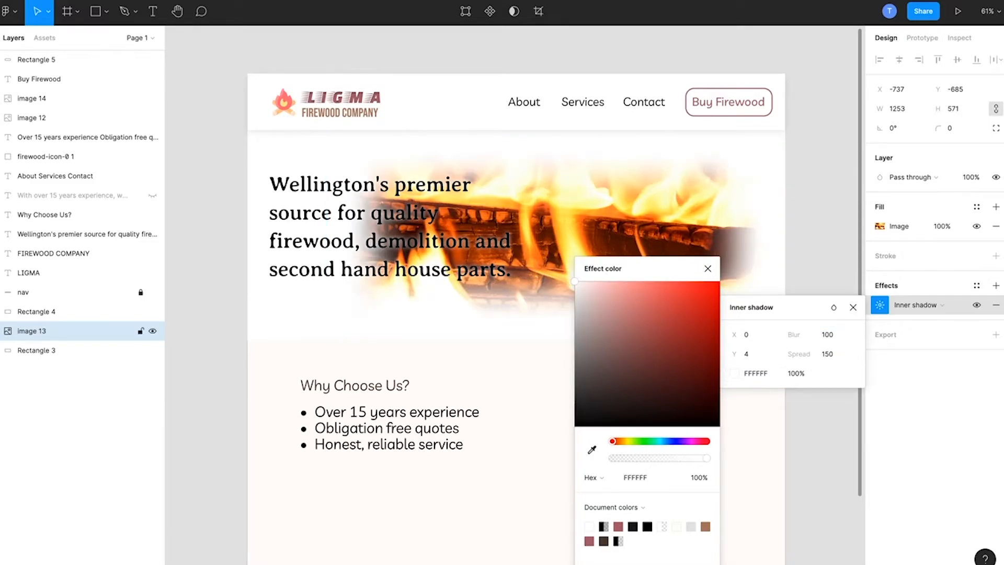
# Step: Try a Y offset of 200 on the fire image's inner shadow
pyautogui.click(750, 355)
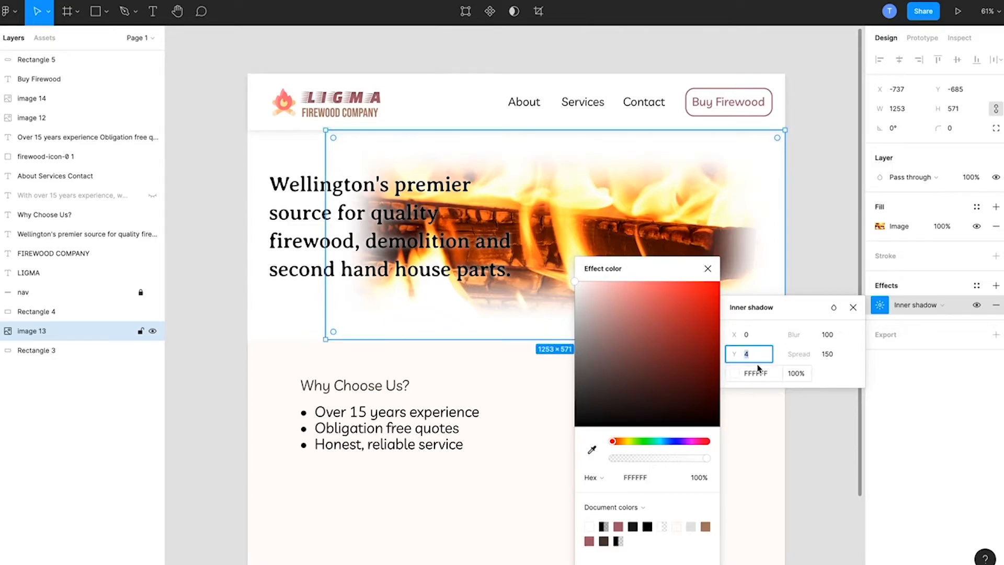
pyautogui.write('200')
pyautogui.press('Return')
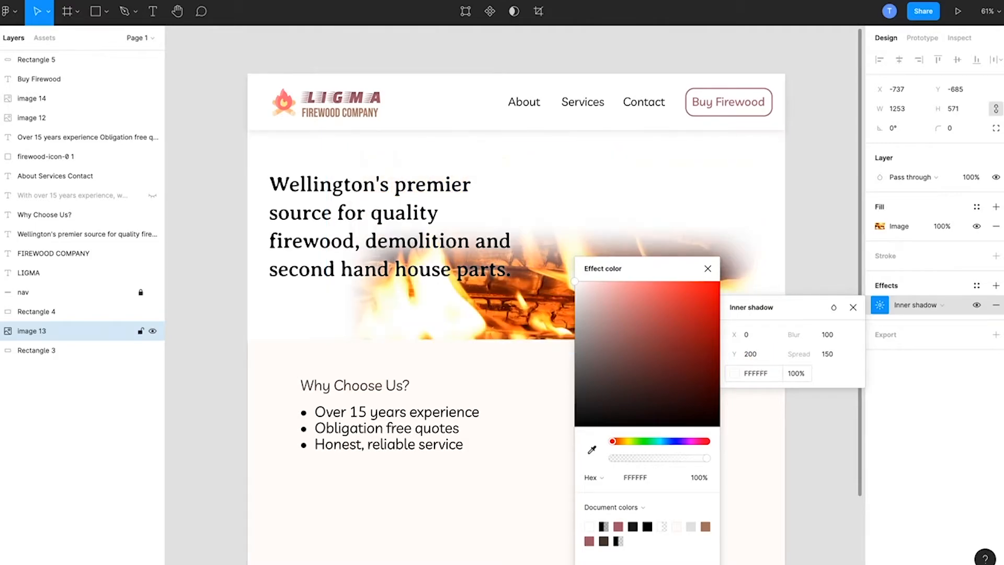
# Step: Set the Y offset of the fire image's inner shadow to 0
pyautogui.click(751, 355)
pyautogui.press('BackSpace')
pyautogui.press('Return')
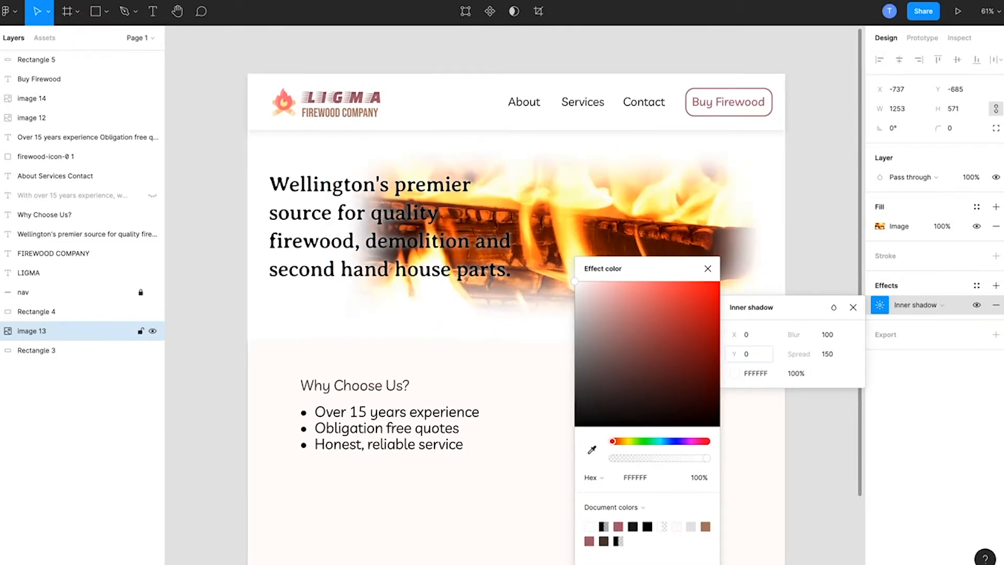
# Step: Set the X offset of the fire image's inner shadow to 200
pyautogui.click(748, 336)
pyautogui.press('Left')
pyautogui.press('Up')
pyautogui.press('Up')
pyautogui.write('200')
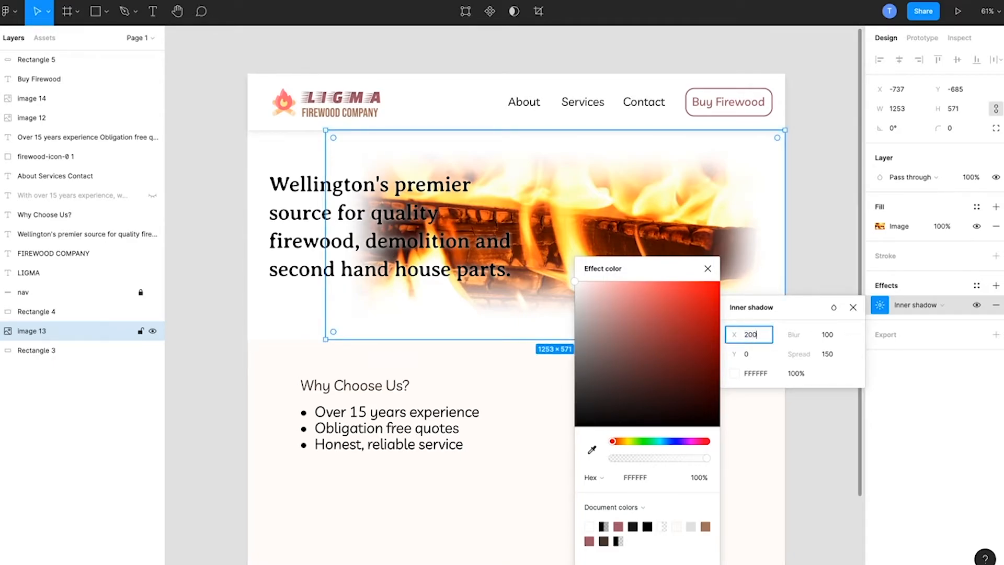
pyautogui.press('Return')
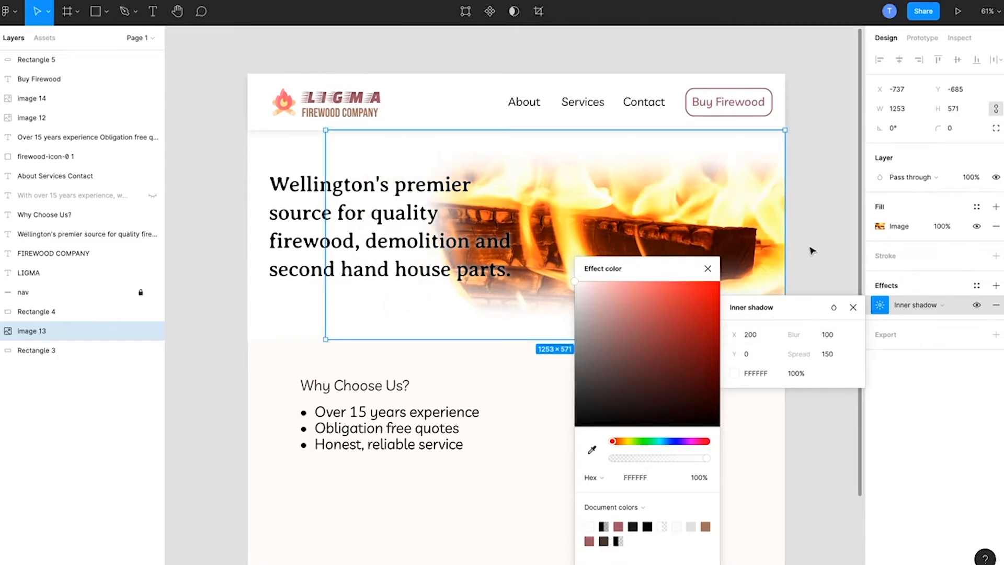
# Step: Shift the fire image slightly right and up to X -727, Y -696
pyautogui.click(821, 246)
pyautogui.click(702, 248)
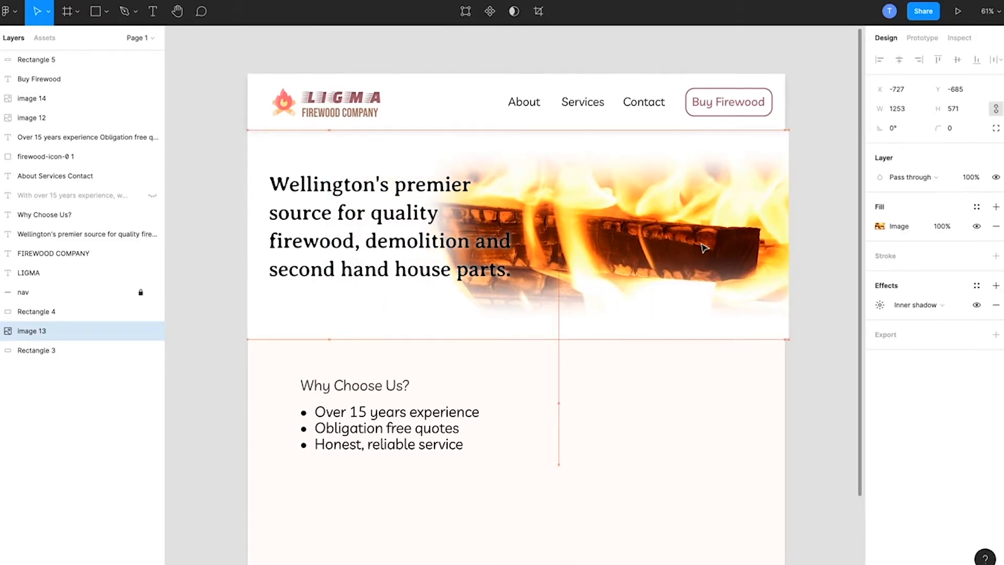
pyautogui.moveTo(703, 248); pyautogui.dragTo(706, 245)
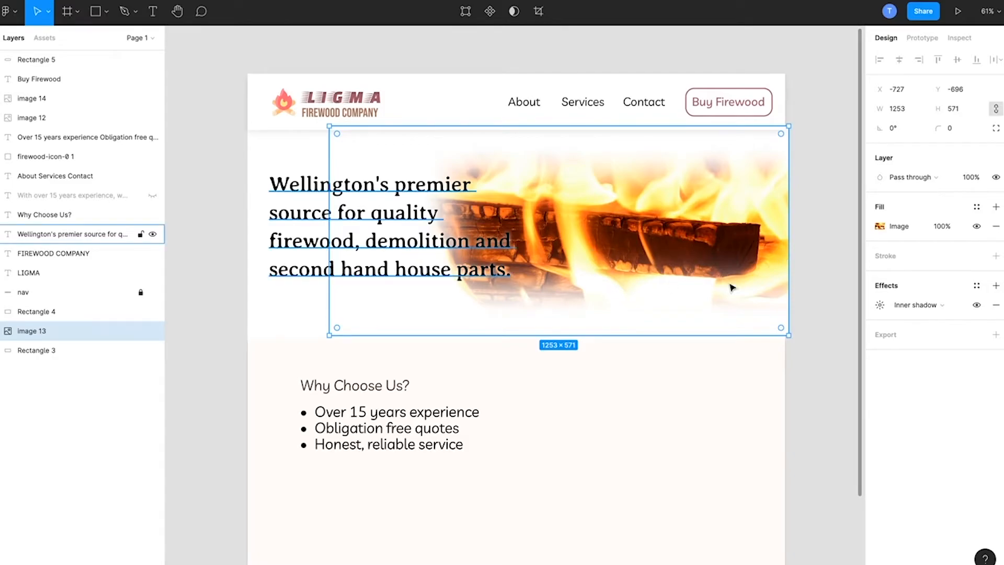
# Step: Raise the X offset of the fire image's inner shadow to 300
pyautogui.click(881, 305)
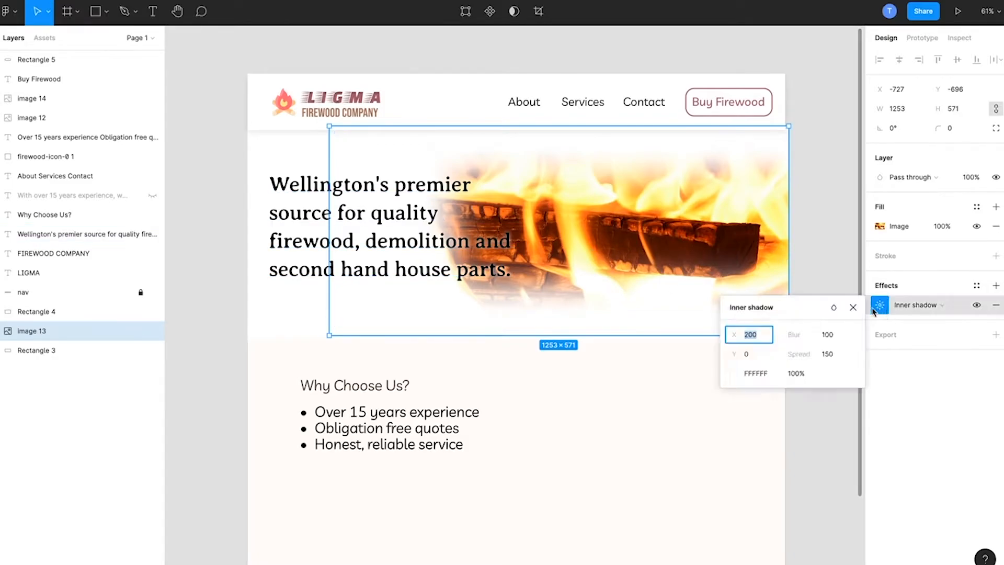
pyautogui.click(747, 336)
pyautogui.press('Delete')
pyautogui.write('3')
pyautogui.press('Return')
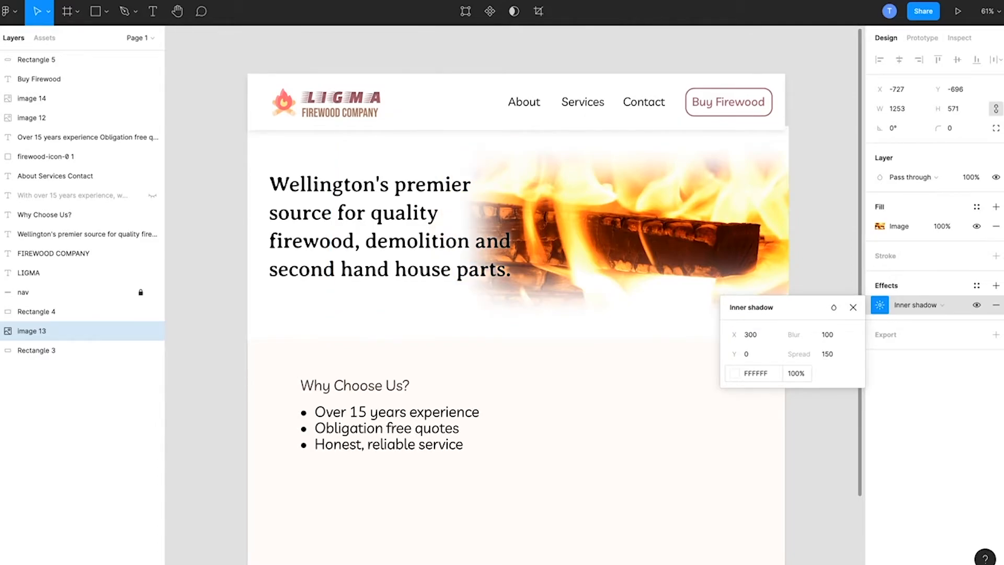
# Step: Raise the X offset of the fire image's inner shadow to 400
pyautogui.click(748, 336)
pyautogui.press('Left')
pyautogui.press('Right')
pyautogui.press('BackSpace')
pyautogui.write('4')
pyautogui.press('Return')
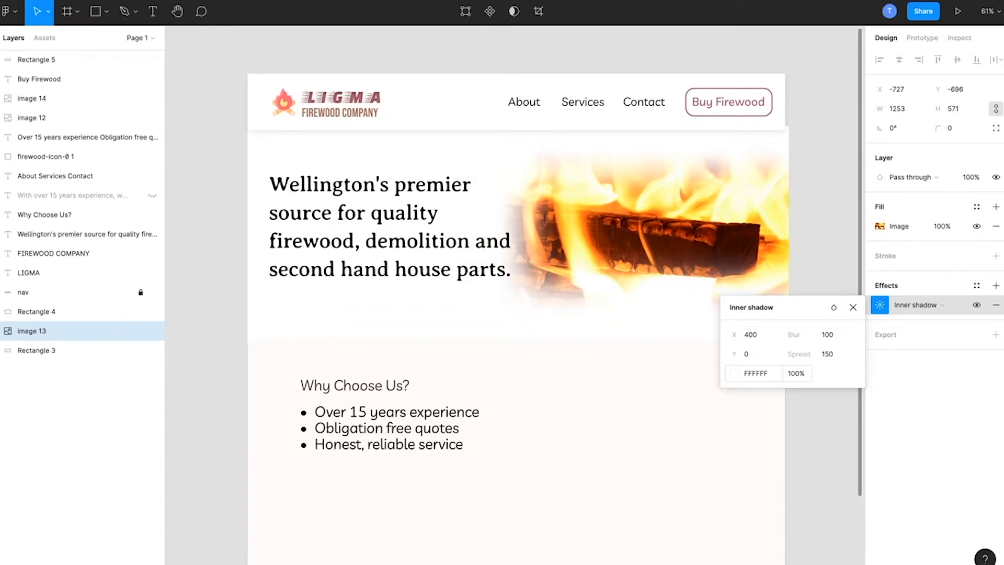
# Step: Raise the X offset of the fire image's inner shadow to 500 so the fade clears the headline
pyautogui.click(763, 338)
pyautogui.click(750, 336)
pyautogui.press('BackSpace')
pyautogui.write('5')
pyautogui.press('Return')
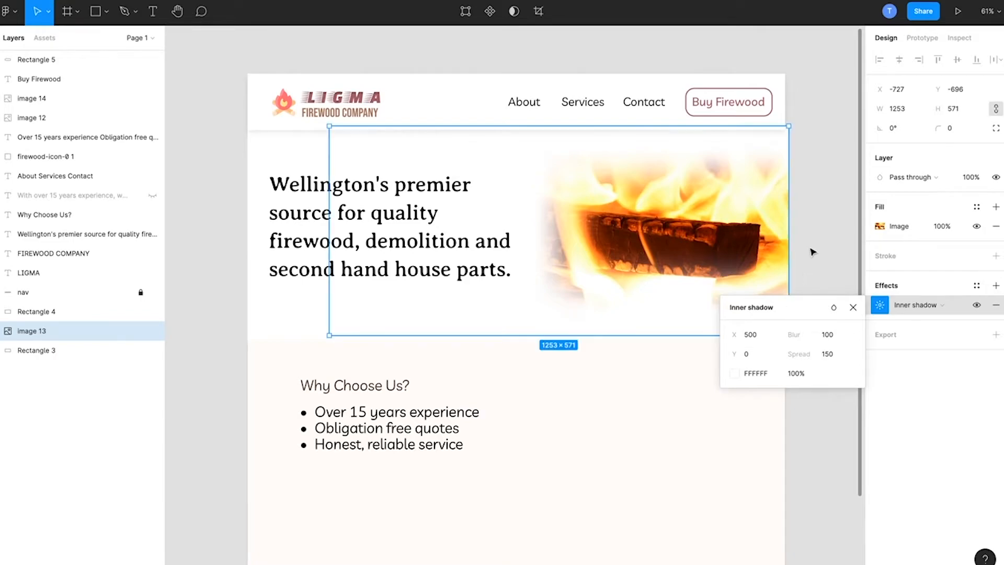
# Step: Nudge the fire image left to X -737 so its right edge lines up with the page edge, and deselect it
pyautogui.click(811, 230)
pyautogui.click(753, 231)
pyautogui.press('Left')
pyautogui.press('Left')
pyautogui.press('Left')
pyautogui.press('Left')
pyautogui.press('Left')
pyautogui.press('Left')
pyautogui.press('Left')
pyautogui.press('Left')
pyautogui.press('Left')
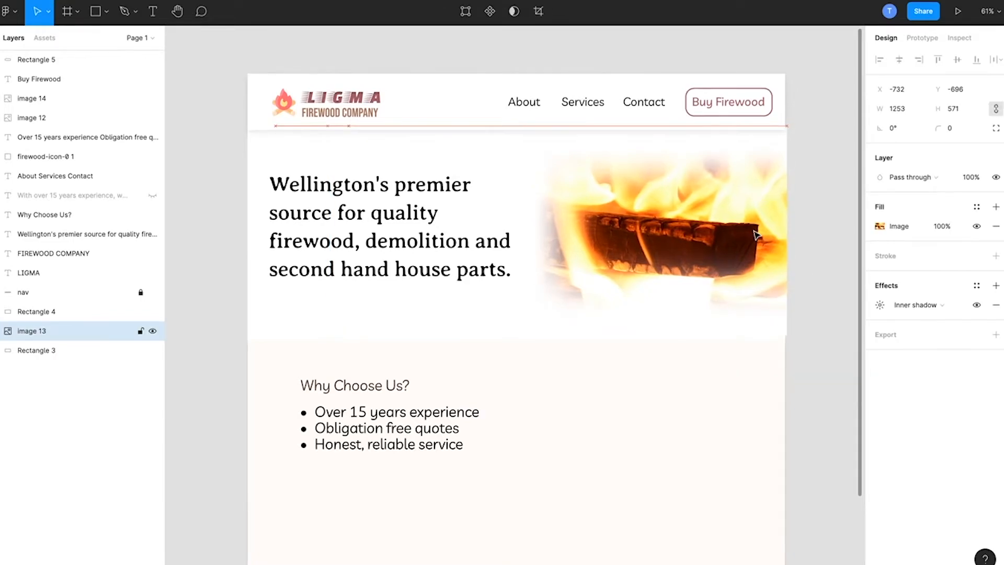
pyautogui.click(807, 229)
pyautogui.click(753, 262)
pyautogui.press('Left')
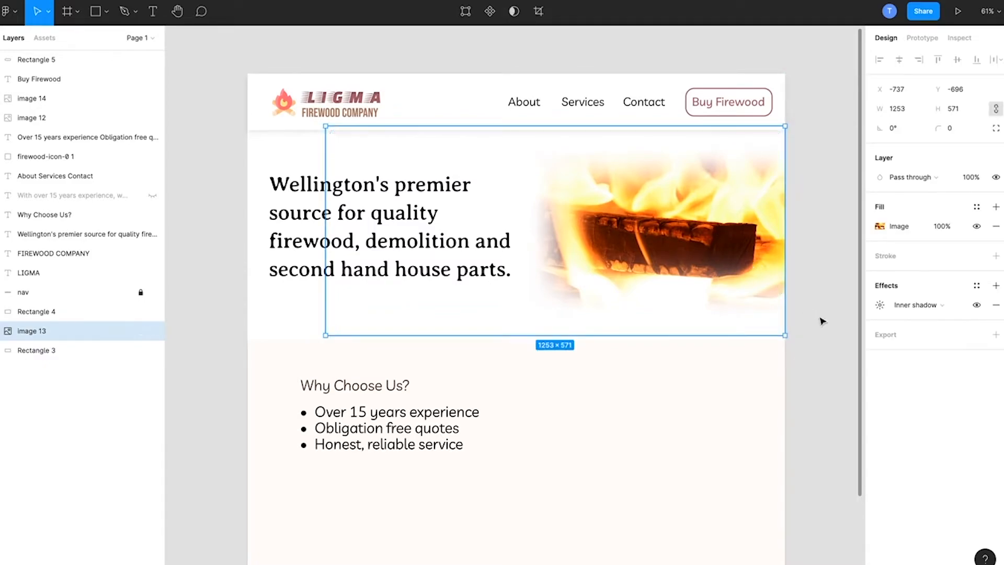
pyautogui.click(829, 327)
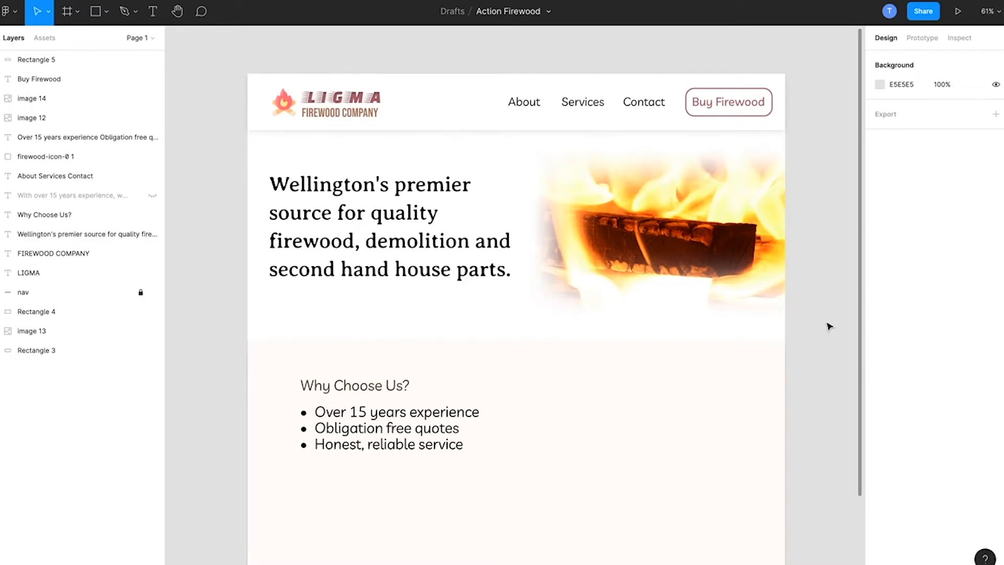
pyautogui.click(725, 237)
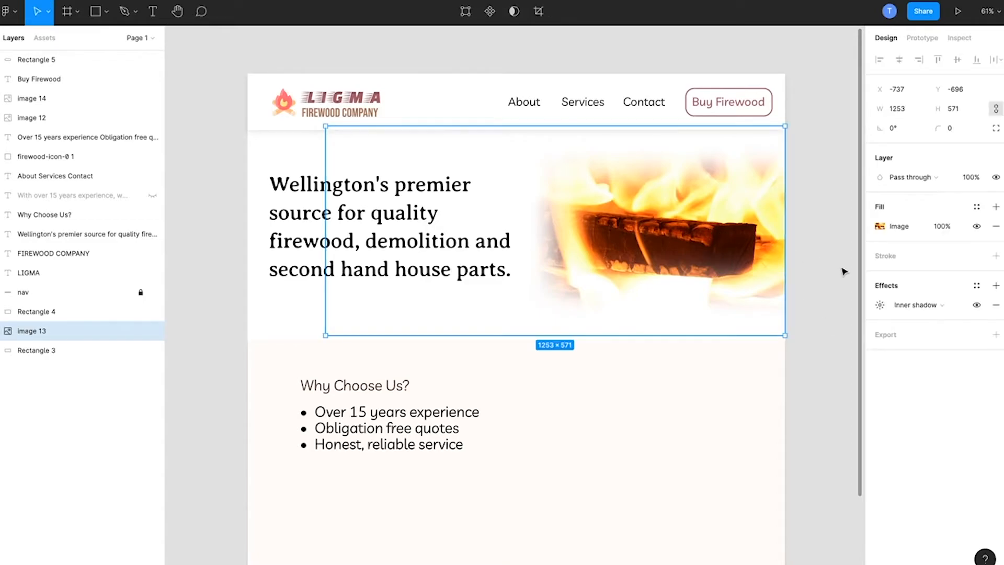
pyautogui.click(844, 272)
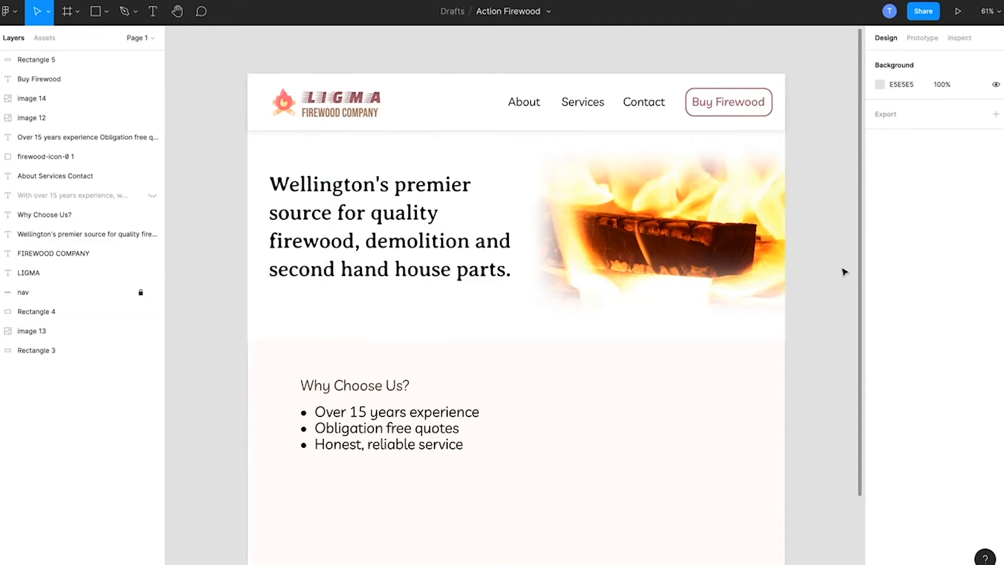
pyautogui.click(754, 242)
pyautogui.click(885, 335)
pyautogui.click(832, 319)
pyautogui.scroll(-2, 215, 311)
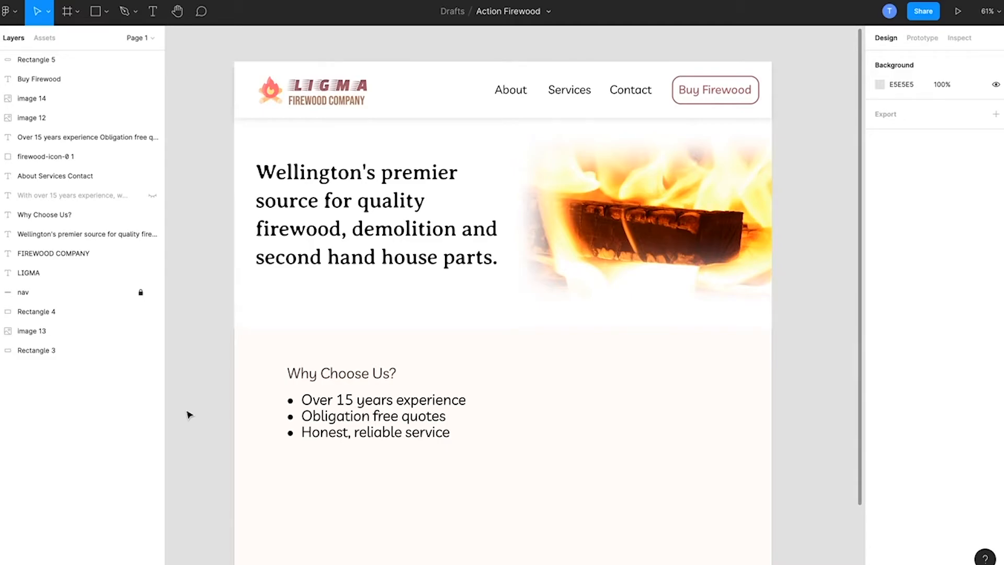
pyautogui.click(364, 385)
pyautogui.scroll(-2, 213, 314)
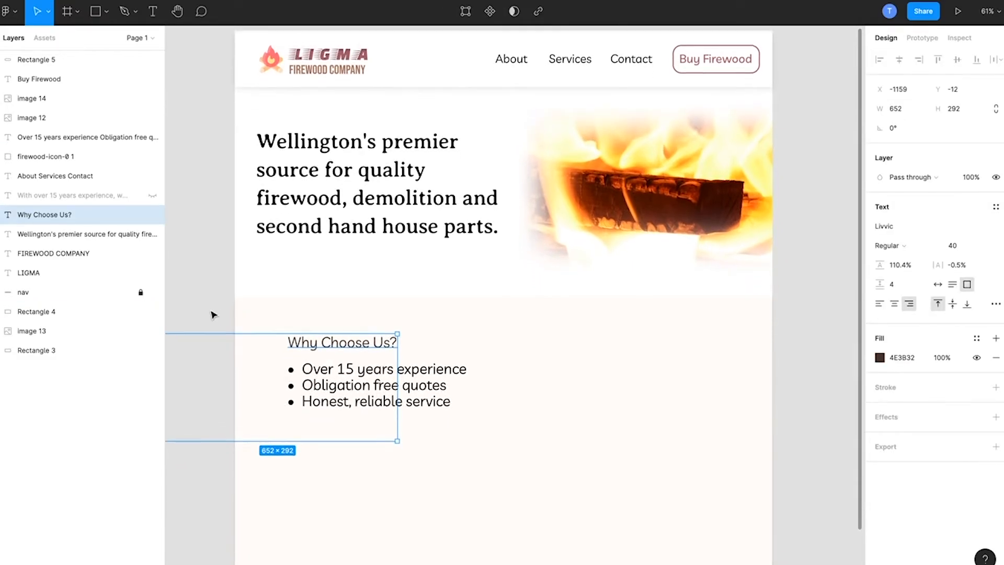
pyautogui.click(212, 313)
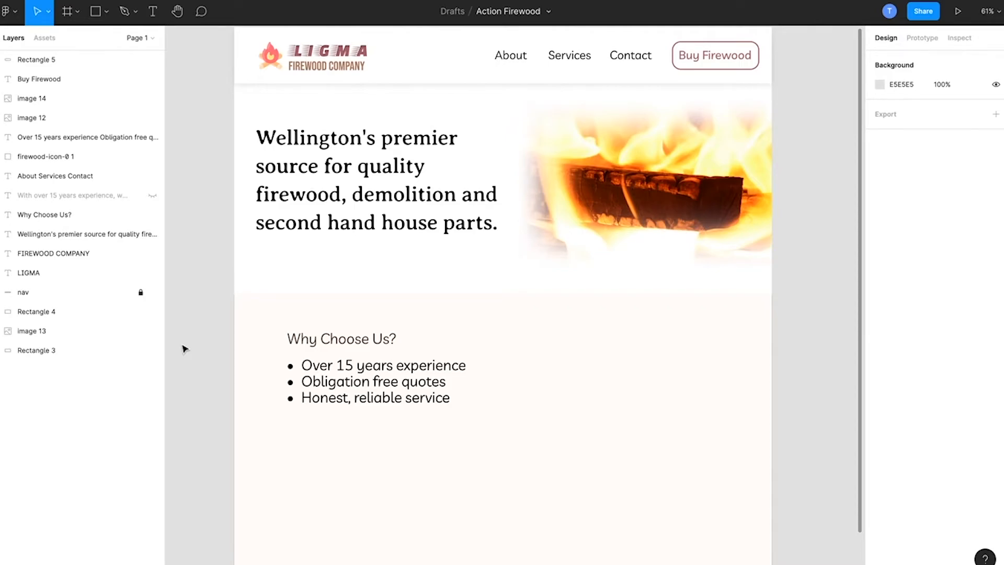
pyautogui.scroll(2, 181, 345)
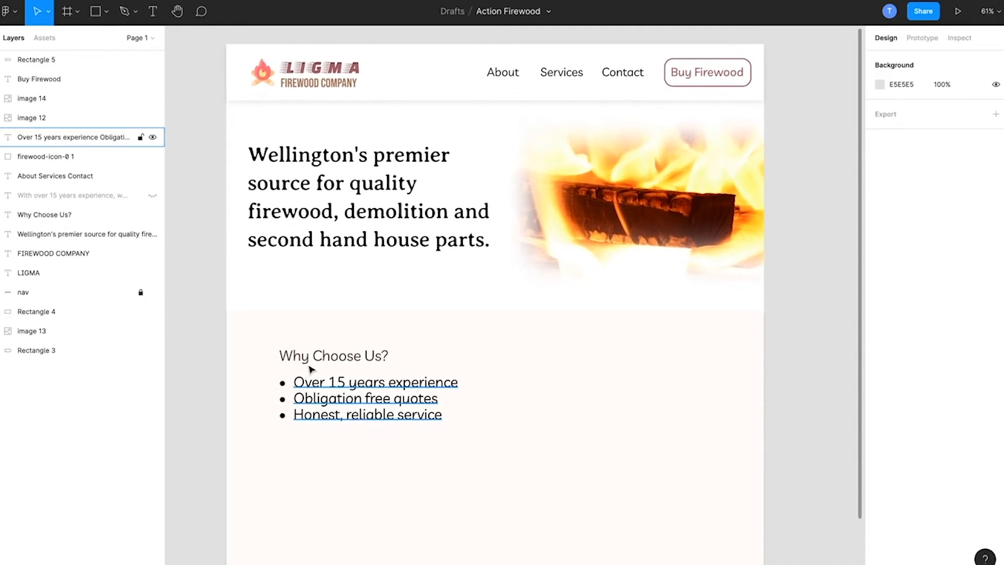
# Step: Move the Why Choose Us? heading toward the horizontal centre of its section, to X -678, Y 11
pyautogui.click(320, 361)
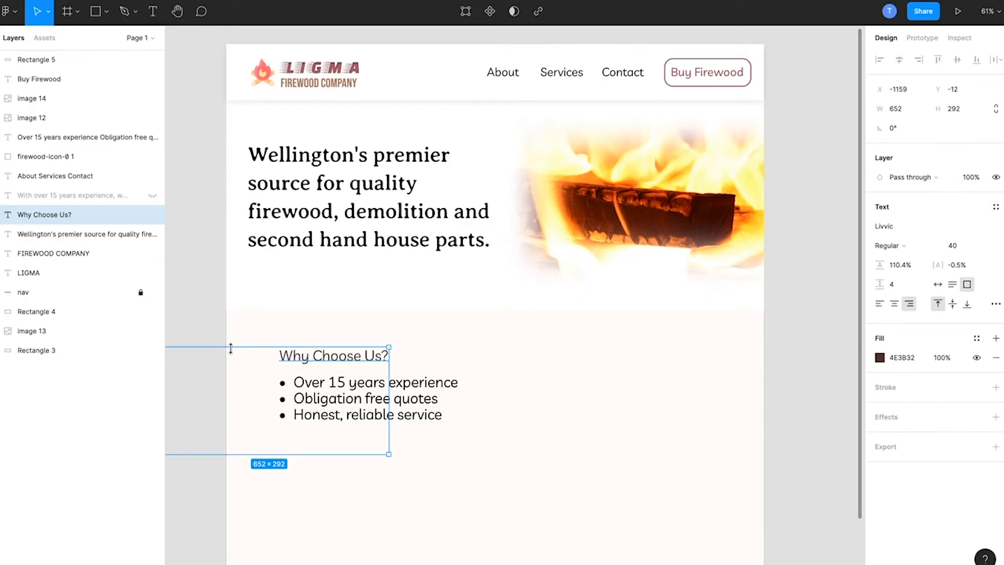
pyautogui.click(209, 296)
pyautogui.click(298, 358)
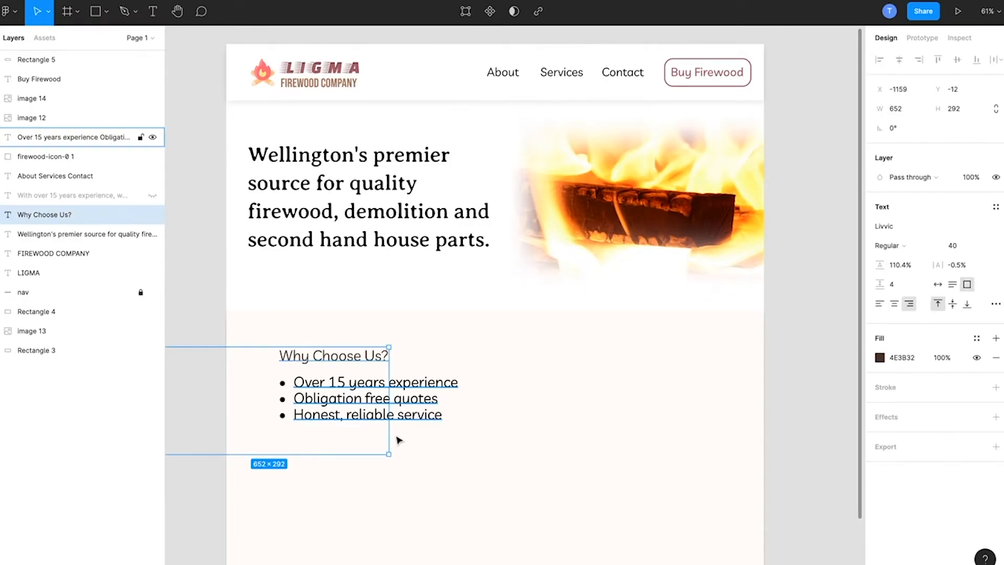
pyautogui.moveTo(377, 356); pyautogui.dragTo(551, 368)
# Step: Make the Why Choose Us? heading text bold and set its font size to 52
pyautogui.doubleClick(519, 365)
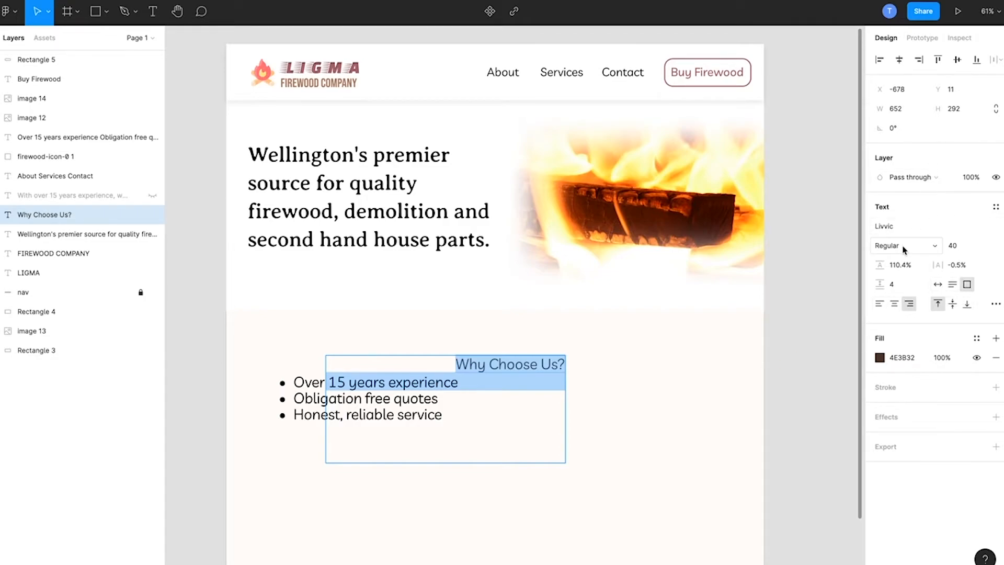
pyautogui.click(915, 253)
pyautogui.click(908, 289)
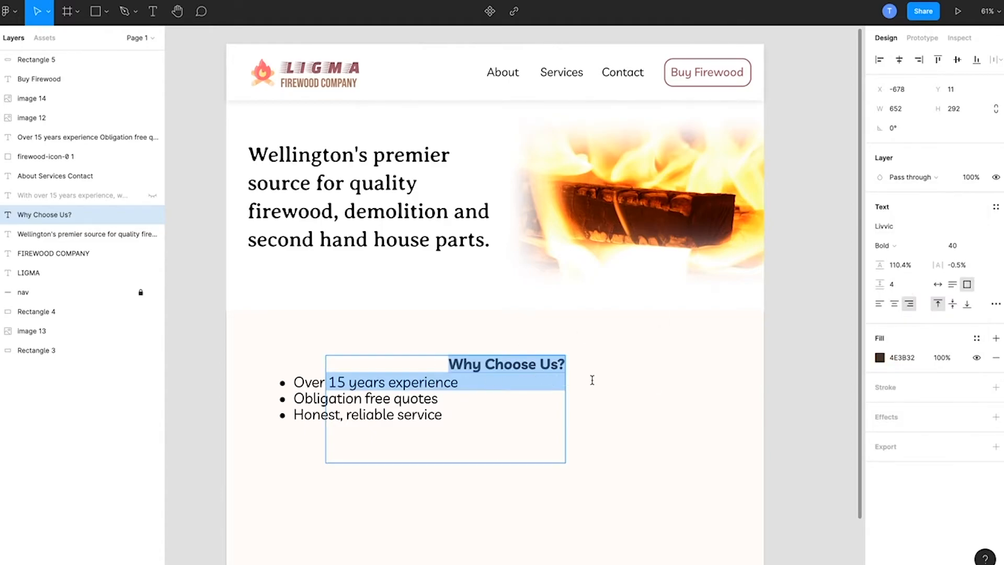
pyautogui.click(953, 248)
pyautogui.press('Up')
pyautogui.press('Up')
pyautogui.press('Up')
pyautogui.press('Up')
pyautogui.press('Up')
pyautogui.press('Up')
pyautogui.press('Up')
pyautogui.press('Up')
pyautogui.press('Up')
pyautogui.press('Up')
pyautogui.press('Up')
pyautogui.press('Up')
pyautogui.press('Up')
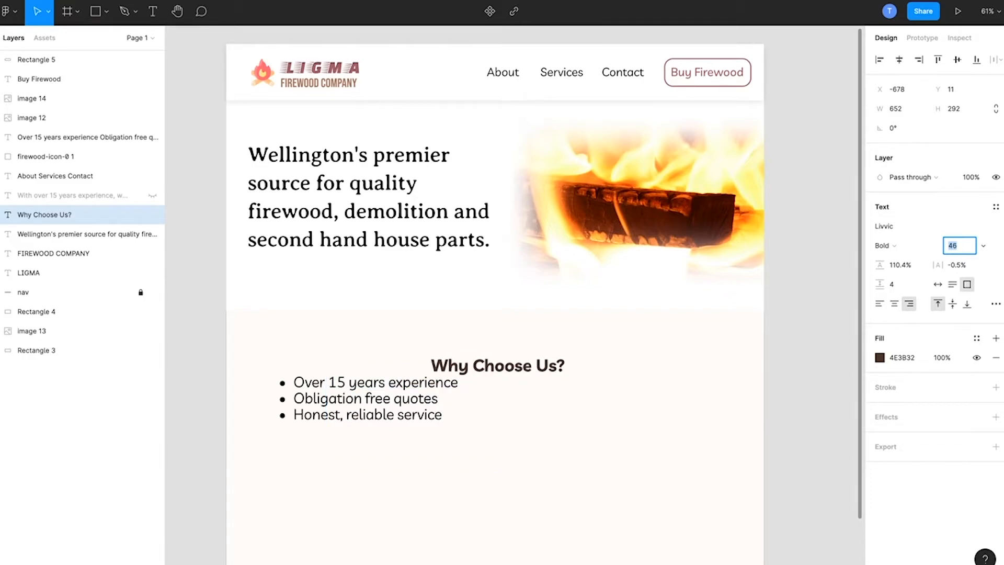
pyautogui.press('Down')
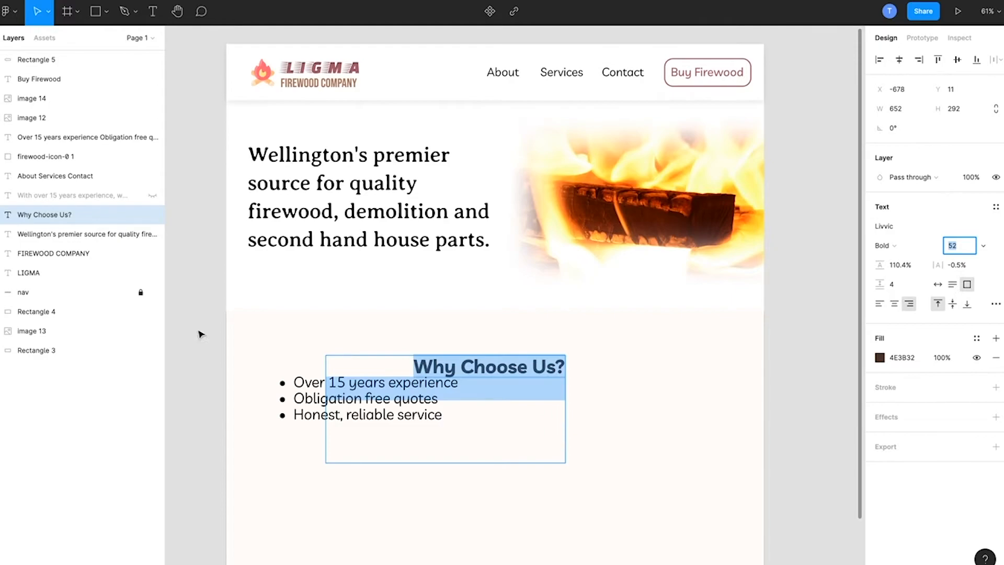
# Step: Move the bullet list down below the Why Choose Us? heading to X -797, Y 169, and deselect it
pyautogui.click(351, 425)
pyautogui.moveTo(320, 408); pyautogui.dragTo(332, 448)
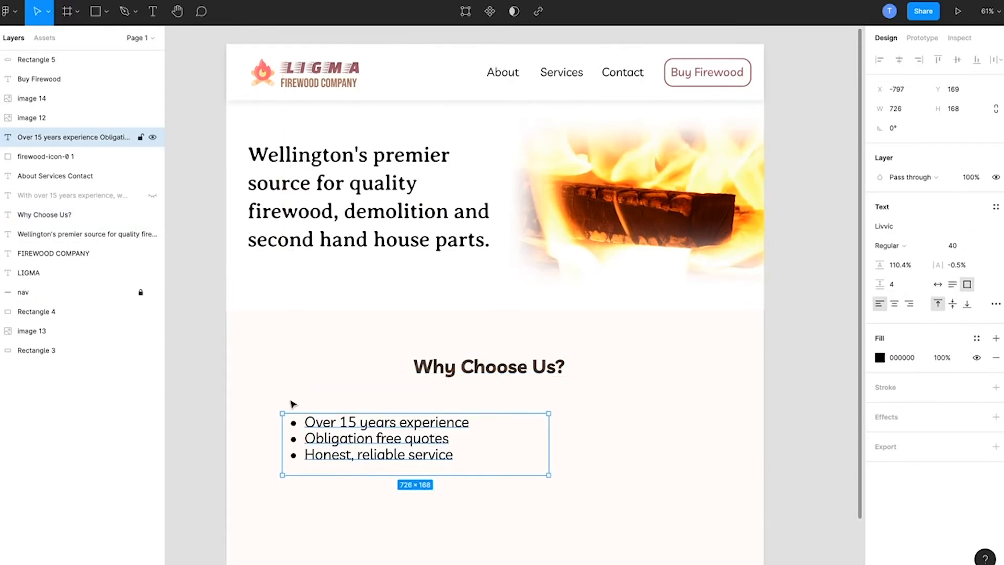
pyautogui.click(193, 266)
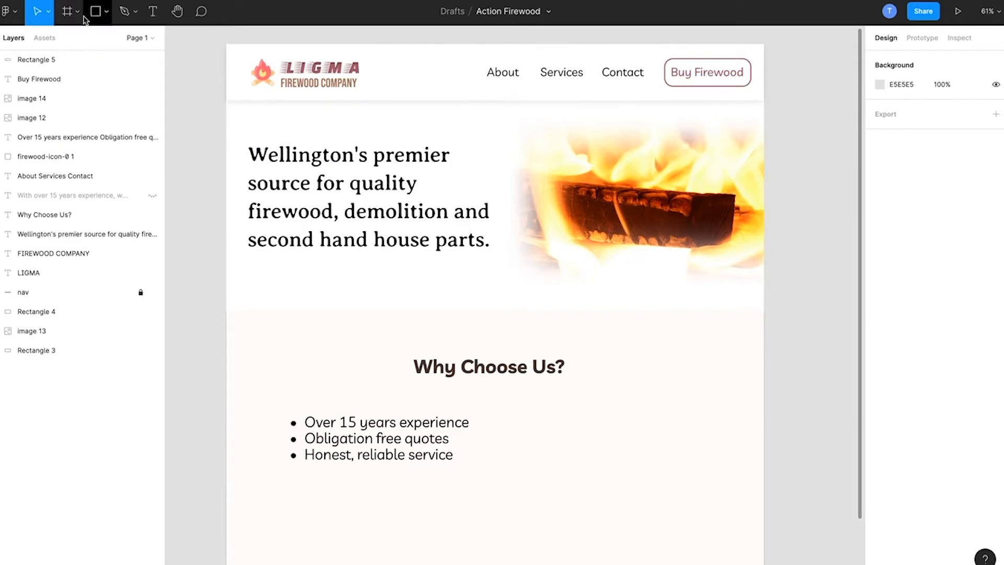
# Step: Draw a horizontal line about 439 wide directly under the Why Choose Us? heading
pyautogui.click(103, 20)
pyautogui.click(90, 55)
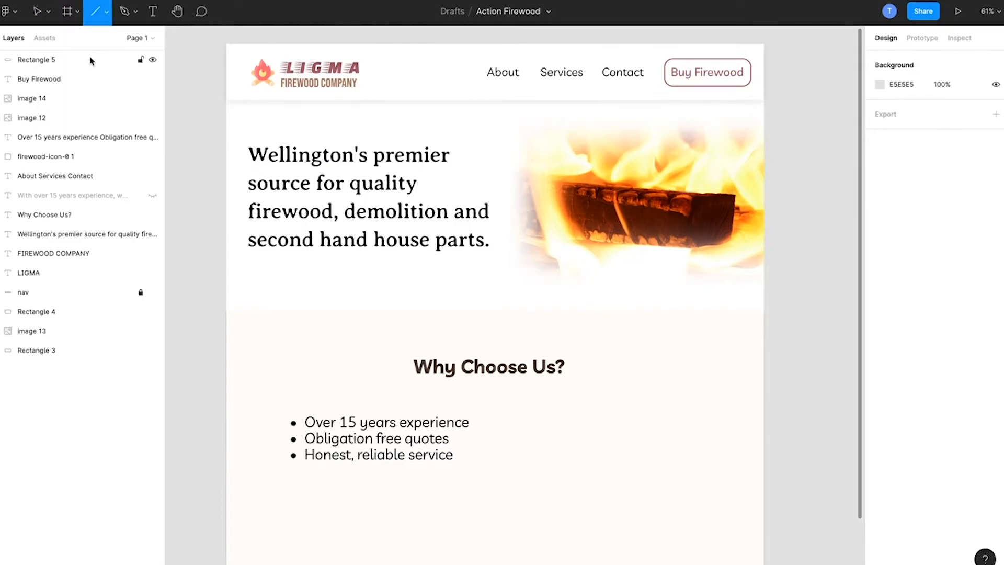
pyautogui.moveTo(408, 381)
pyautogui.mouseDown()
pyautogui.moveTo(589, 395)
pyautogui.moveTo(569, 381)
pyautogui.mouseUp()
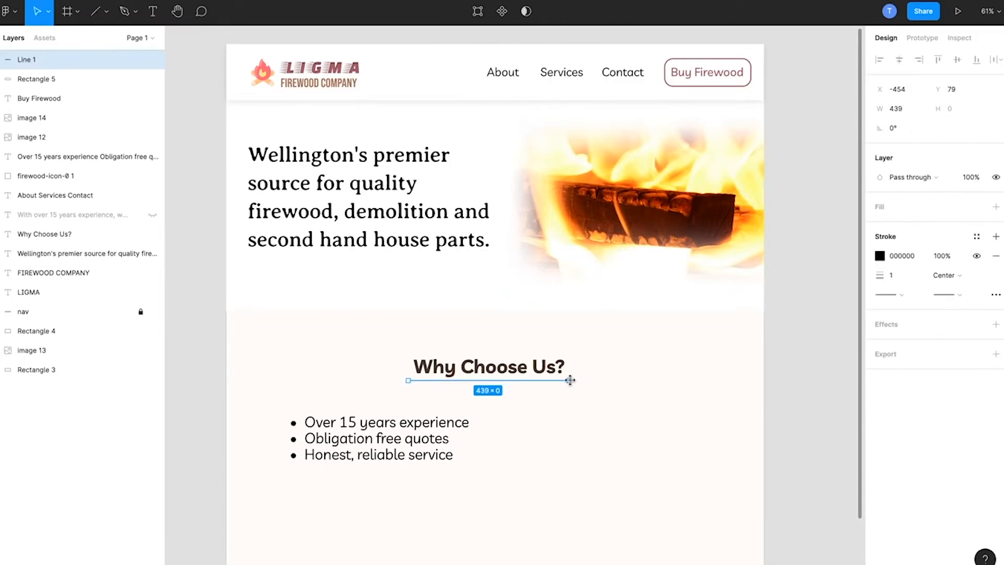
# Step: Set the stroke thickness of the line under the Why Choose Us? heading to 6
pyautogui.click(892, 275)
pyautogui.write('3')
pyautogui.press('Return')
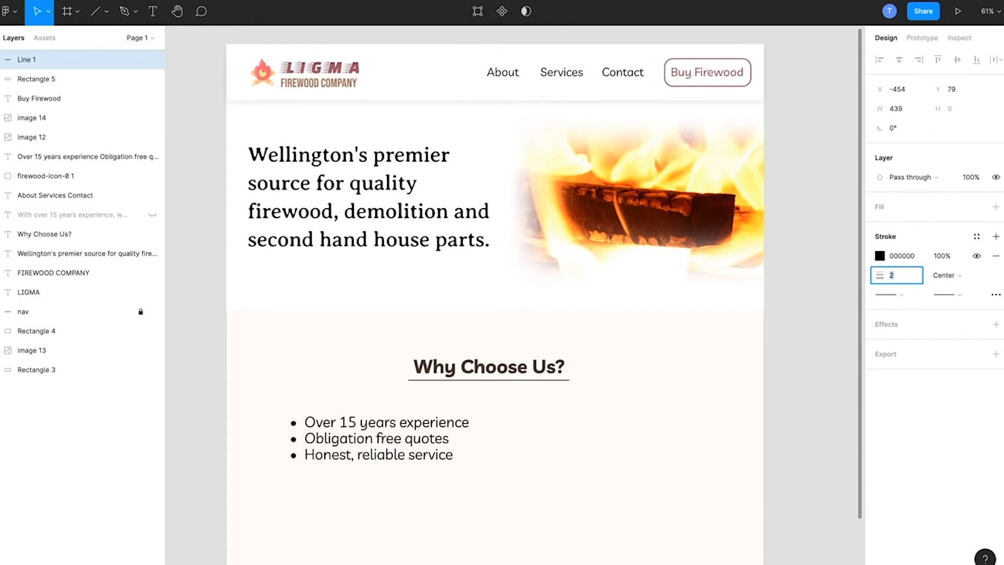
pyautogui.press('Up')
pyautogui.press('Up')
pyautogui.press('Up')
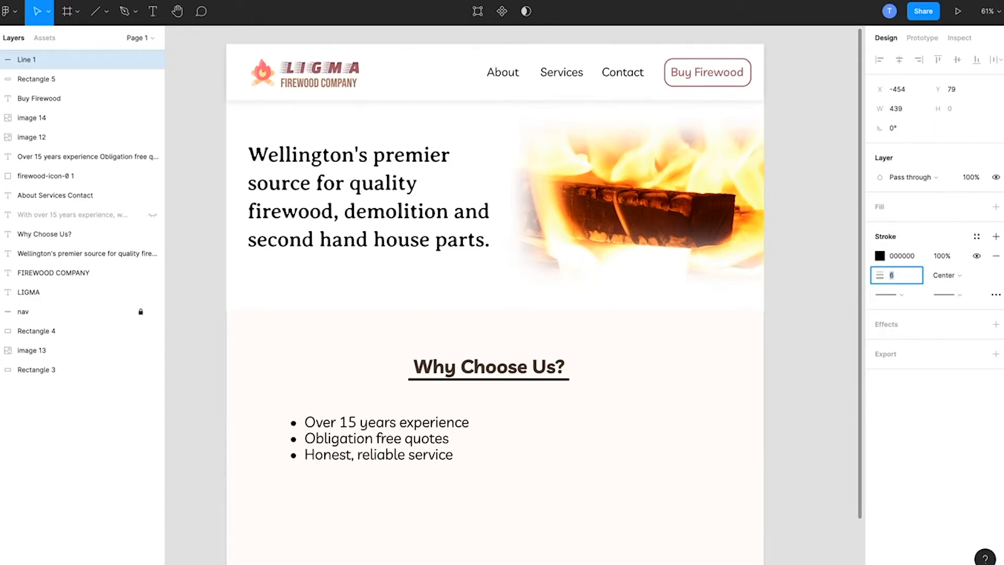
# Step: Colour the heading's underline A05E6A and nudge it down to Y 84
pyautogui.click(901, 256)
pyautogui.write('A05E6A')
pyautogui.press('Return')
pyautogui.press('Up')
pyautogui.press('Up')
pyautogui.press('Up')
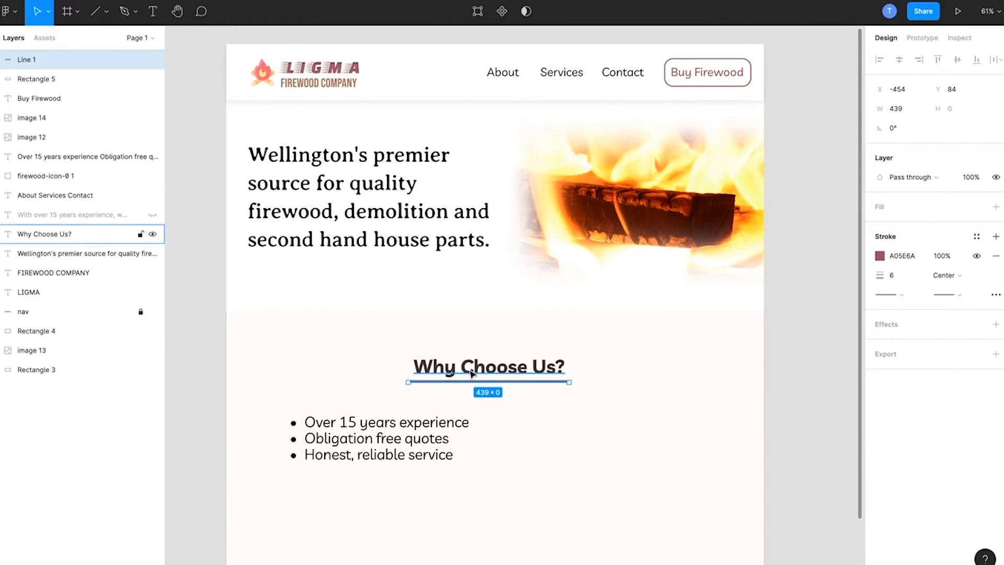
# Step: Try filling the Why Choose Us? heading with the reddish A6616D sampled from the LIGMA logo text
pyautogui.click(94, 234)
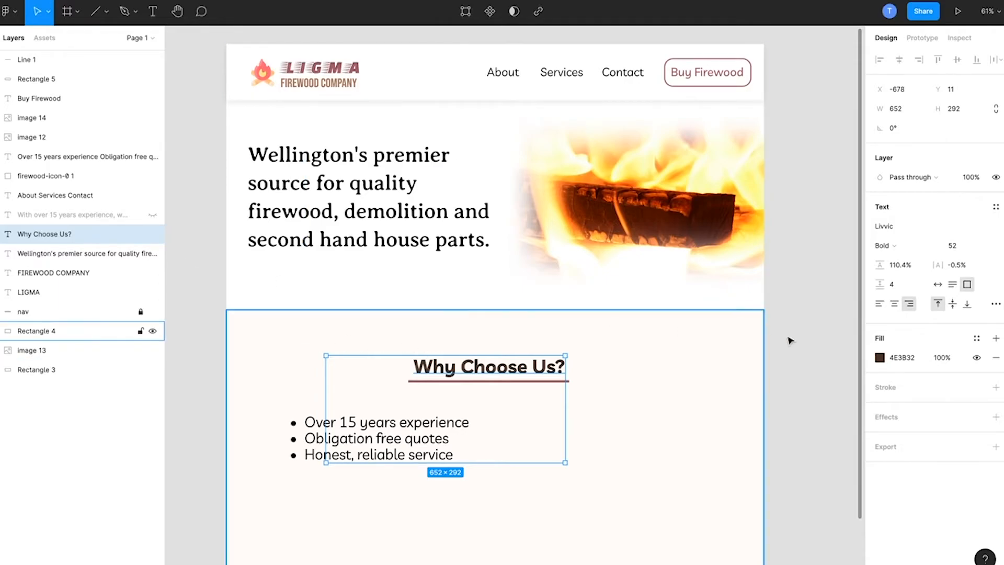
pyautogui.click(881, 357)
pyautogui.click(737, 450)
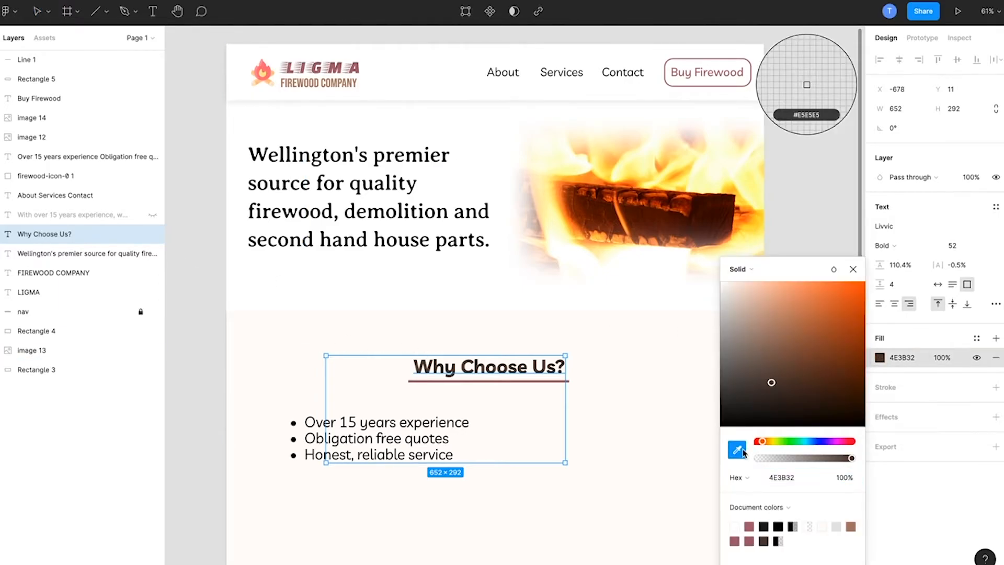
pyautogui.click(358, 69)
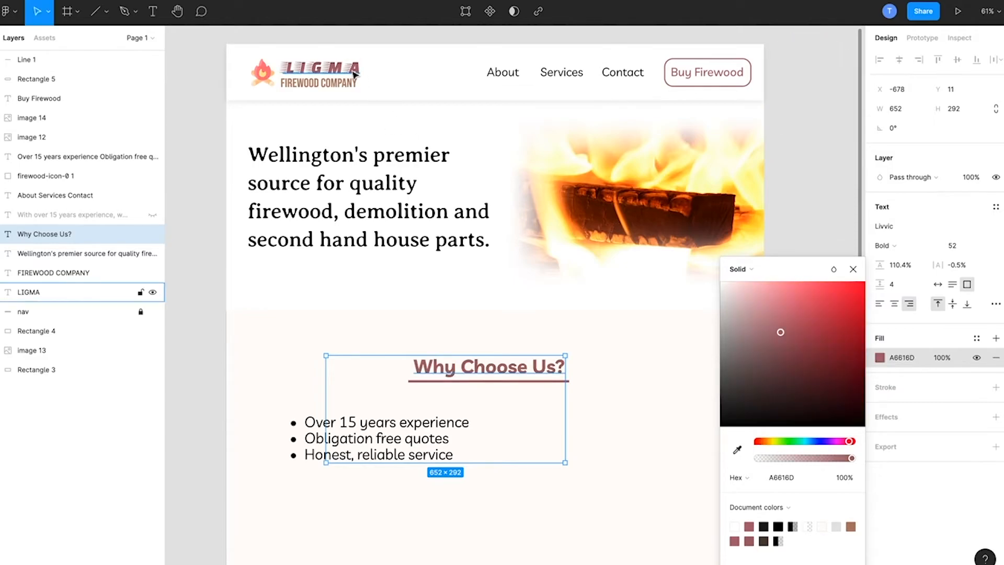
pyautogui.click(217, 203)
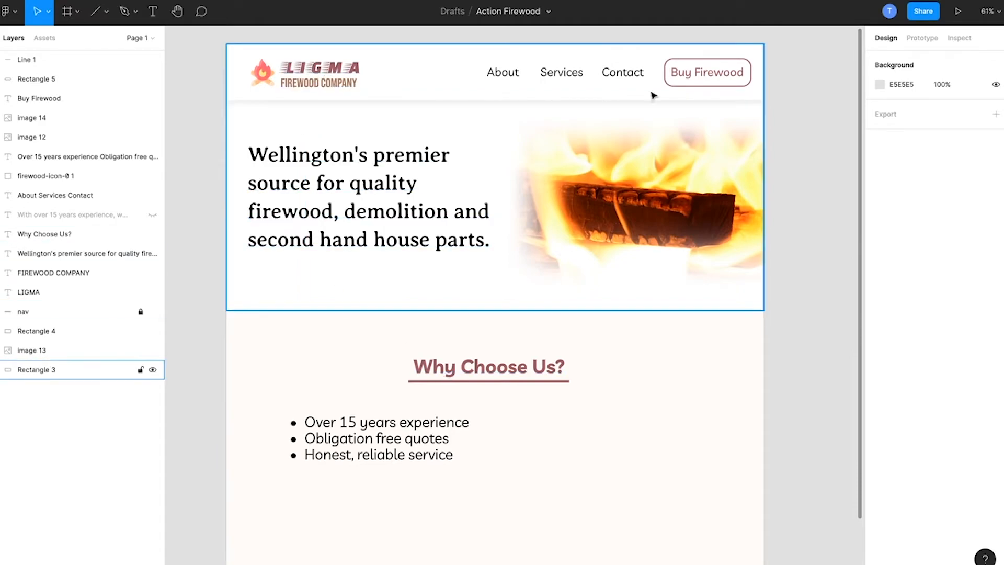
# Step: Try colours sampled from the fire image on the Why Choose Us? heading: orange FE952F, dark brown 3B0A03 and cream FFFDF0
pyautogui.click(78, 234)
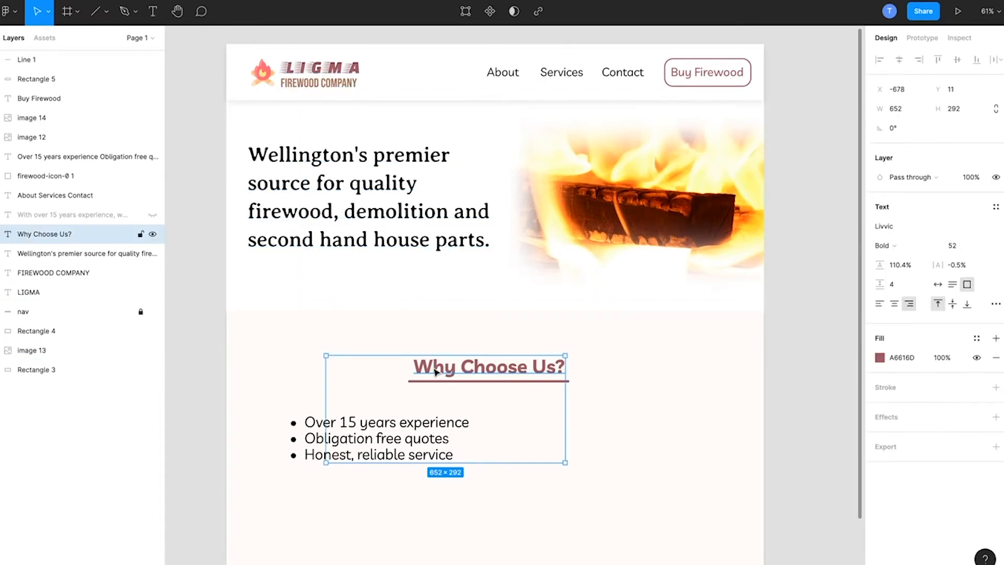
pyautogui.click(881, 358)
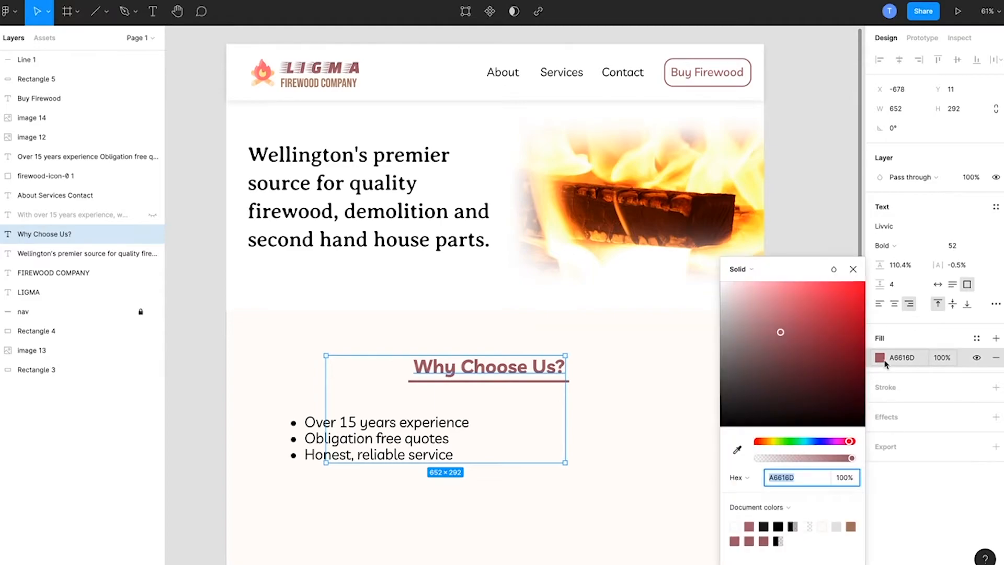
pyautogui.click(737, 450)
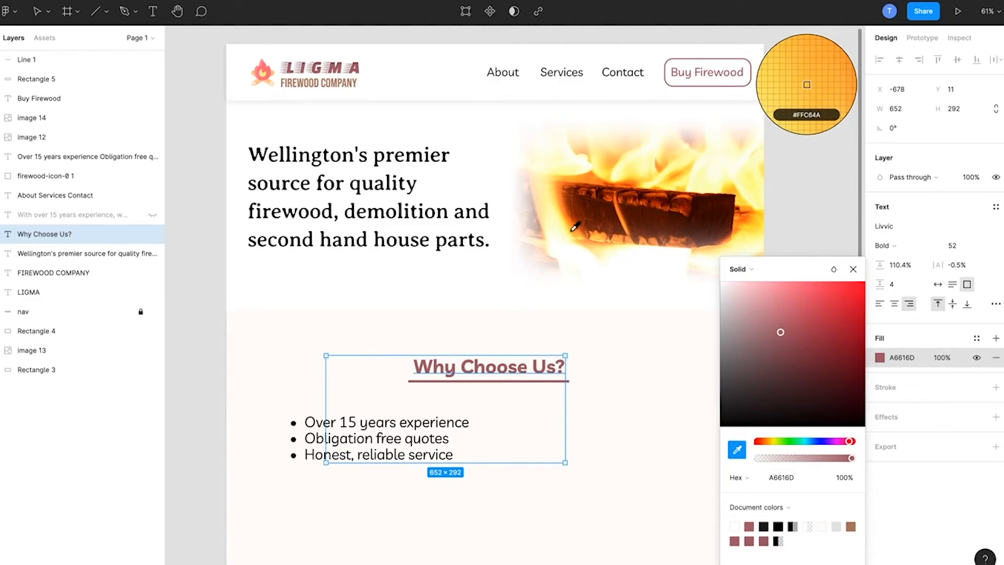
pyautogui.click(585, 177)
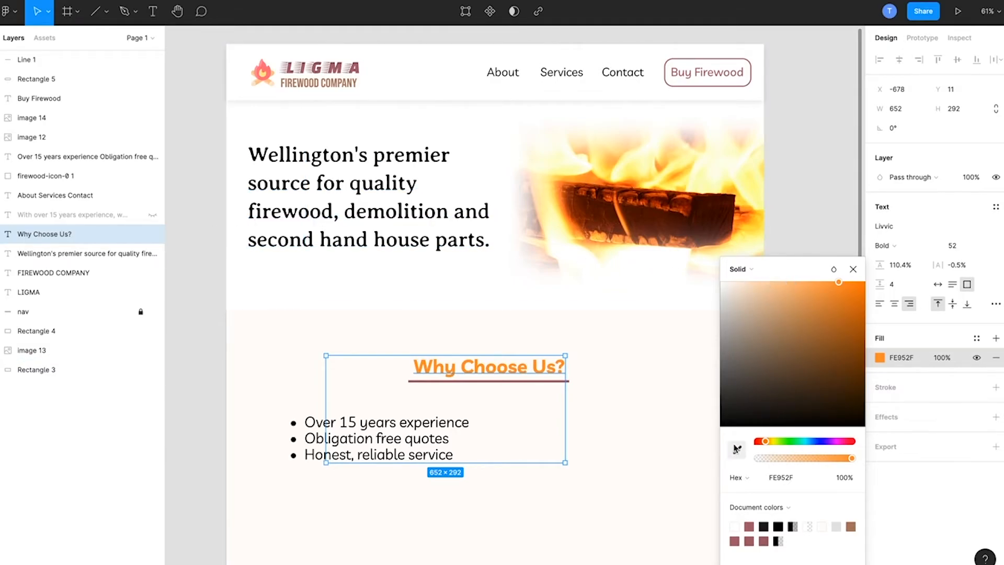
pyautogui.click(737, 448)
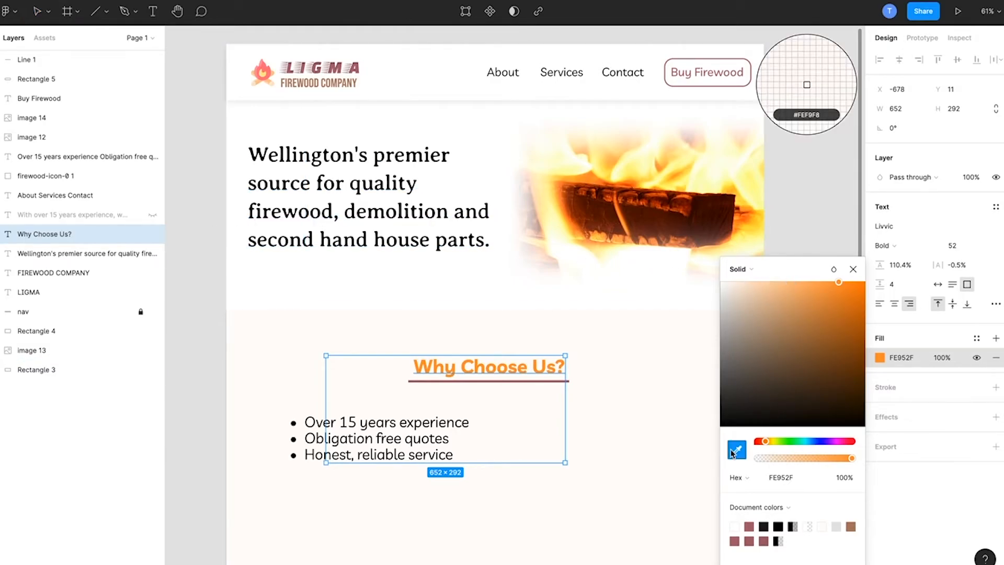
pyautogui.click(715, 210)
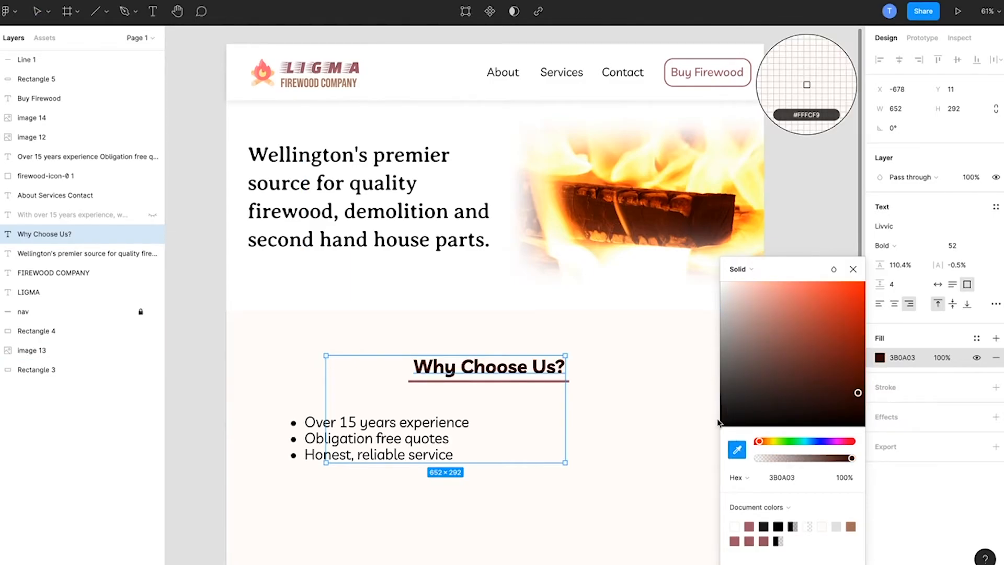
pyautogui.click(530, 162)
pyautogui.scroll(4, 529, 162)
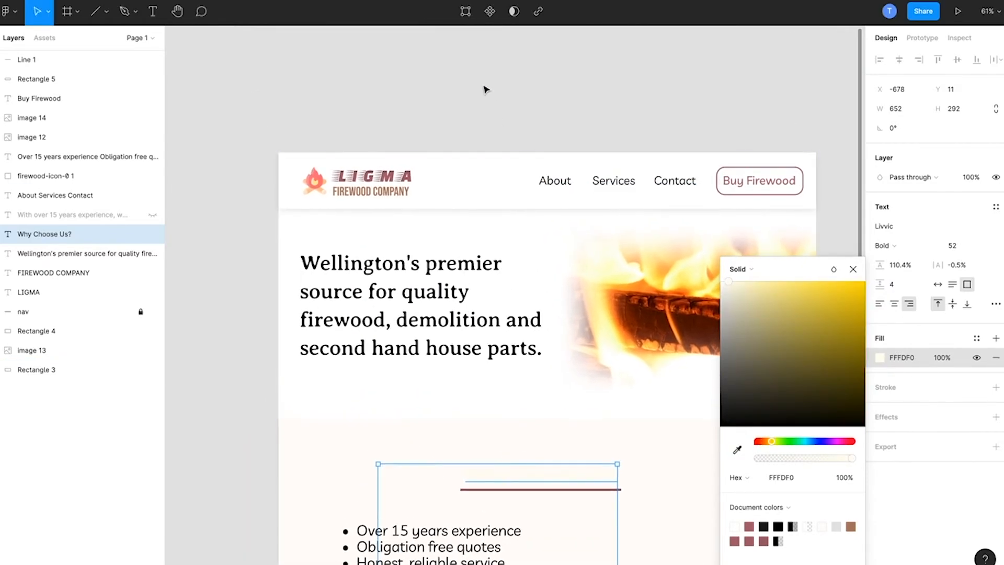
pyautogui.scroll(-4, 484, 89)
pyautogui.hscroll(3, 484, 90)
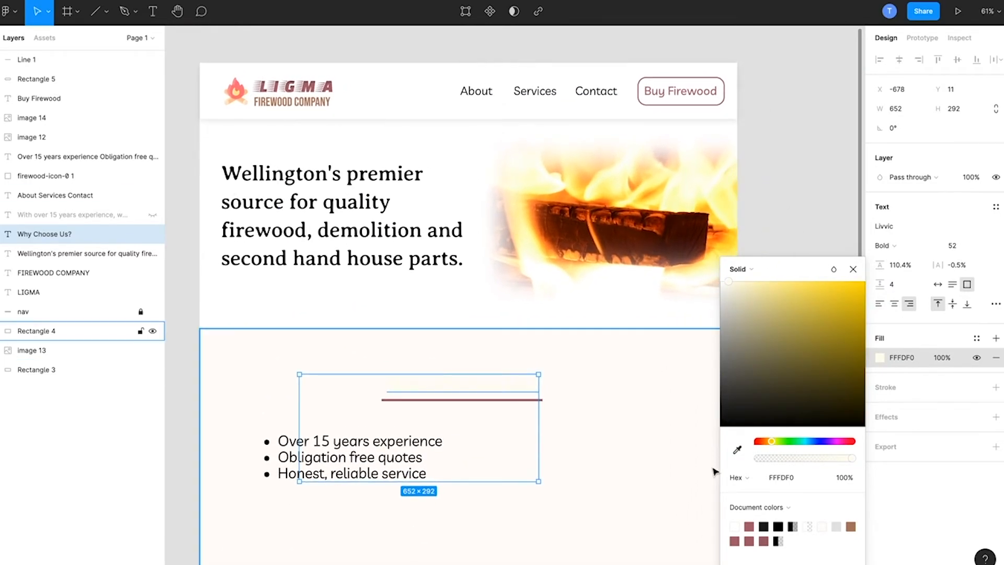
# Step: Fill the Why Choose Us? heading with dark brown 5E1600 sampled from the log in the fire image, and deselect it
pyautogui.click(737, 449)
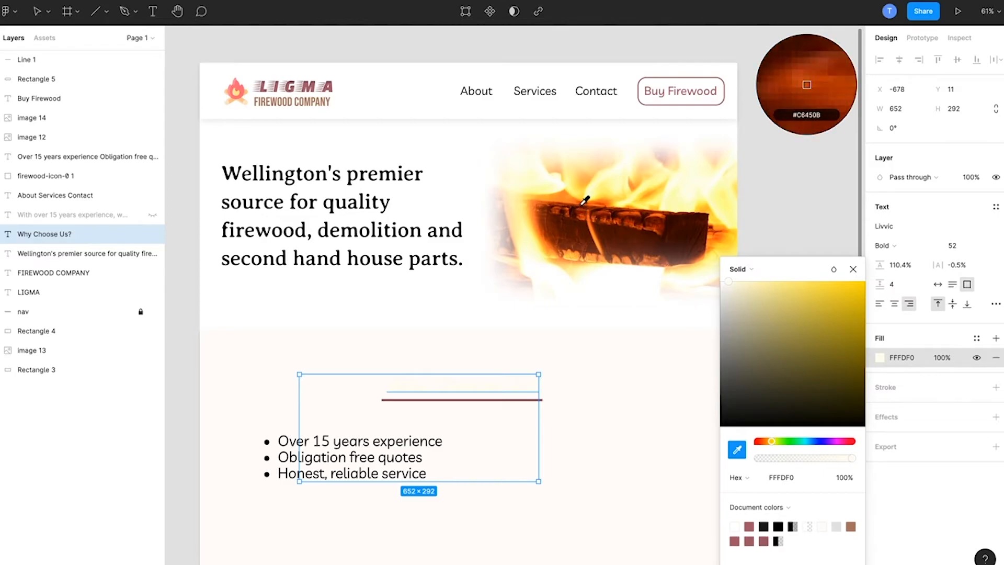
pyautogui.click(565, 228)
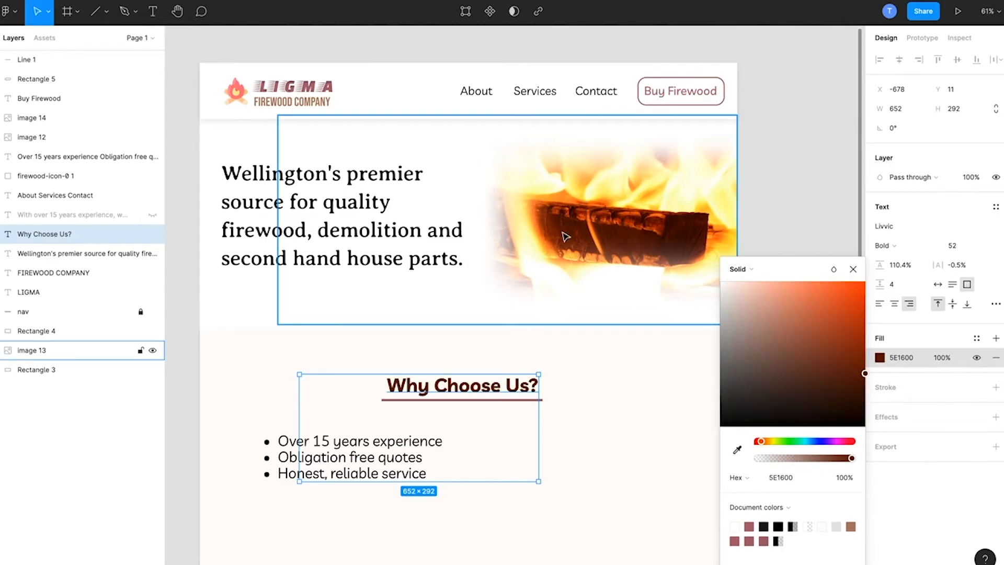
pyautogui.click(189, 304)
# Step: Fill the Why Choose Us? section's background rectangle with a pale cream sampled from the upper edge of the fire image
pyautogui.click(355, 382)
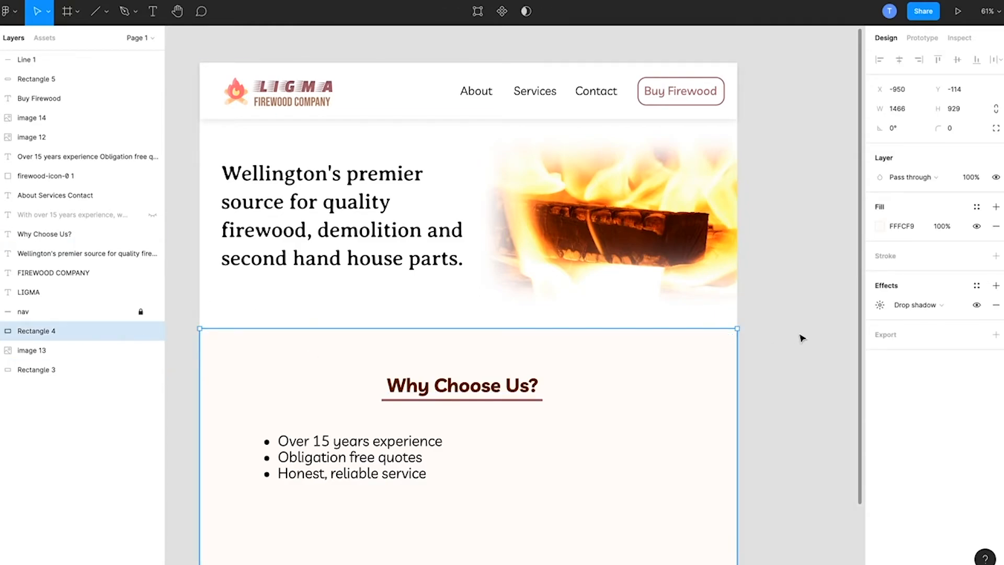
pyautogui.click(880, 226)
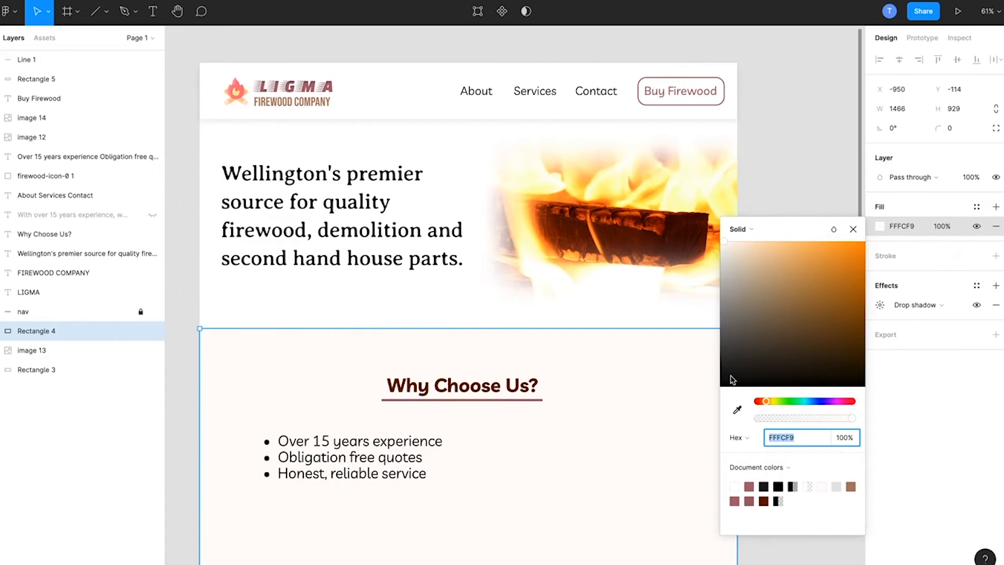
pyautogui.click(737, 410)
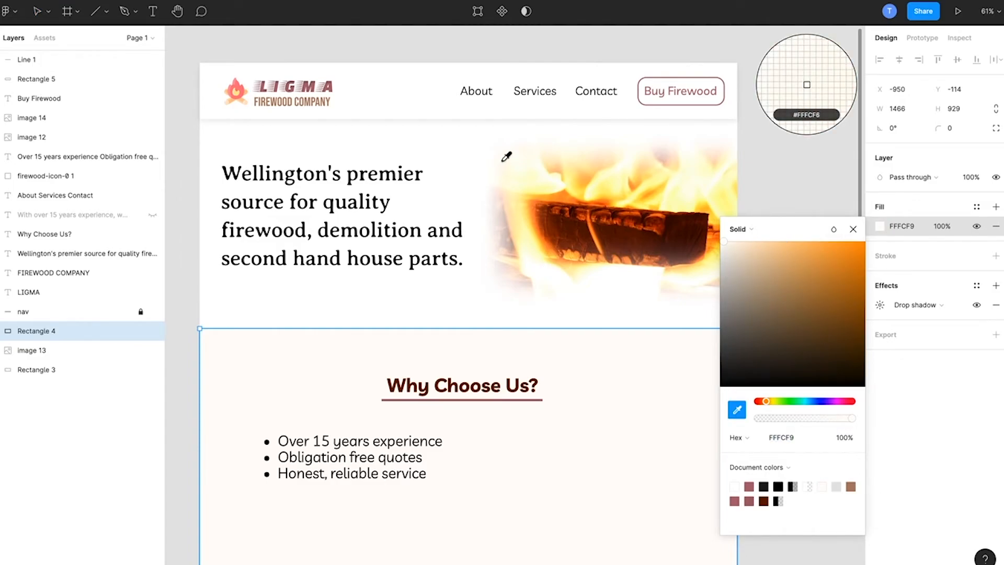
pyautogui.click(597, 147)
pyautogui.click(767, 171)
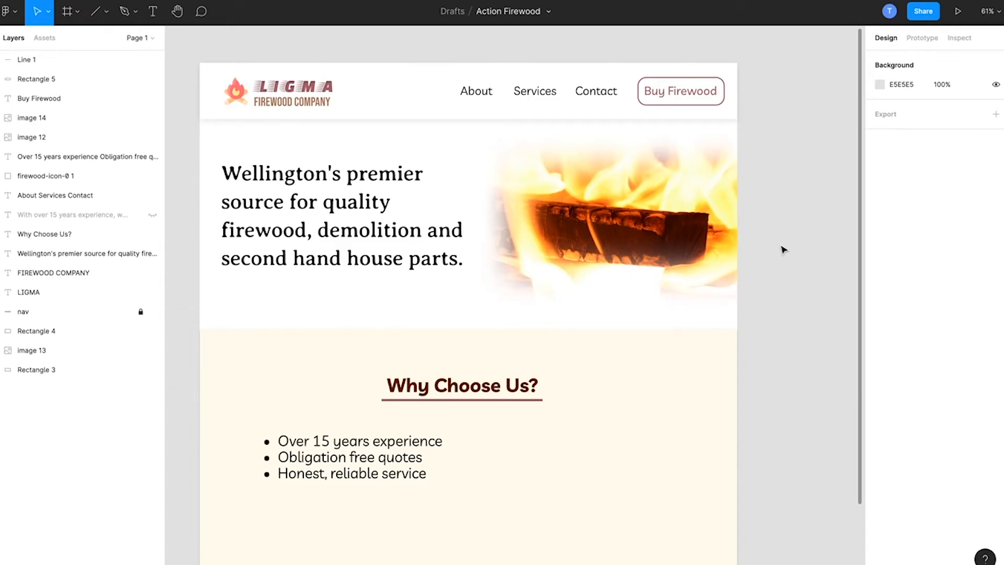
# Step: Move the bullet list under the Why Choose Us? heading to X -774, Y 157
pyautogui.scroll(-2, 783, 250)
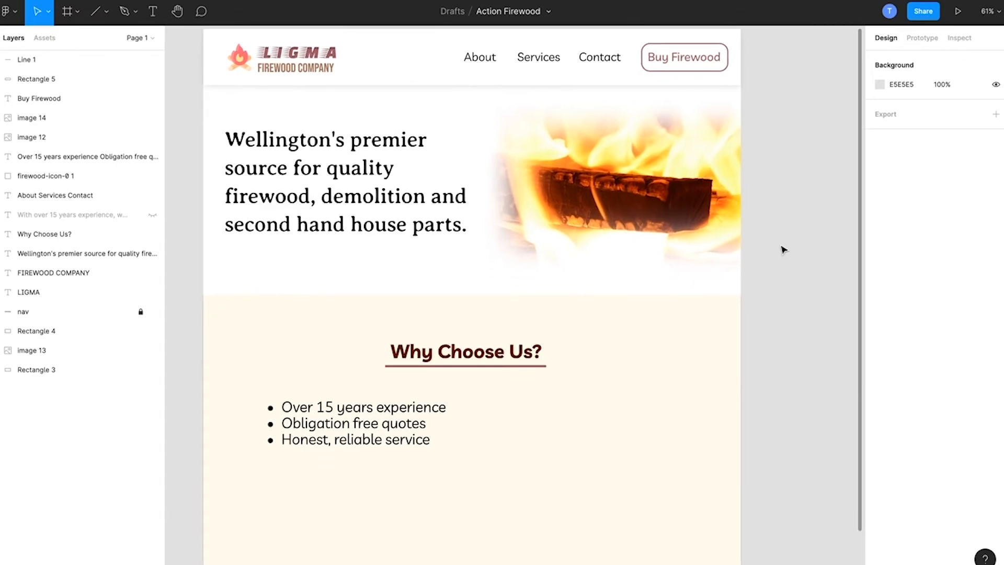
pyautogui.click(361, 420)
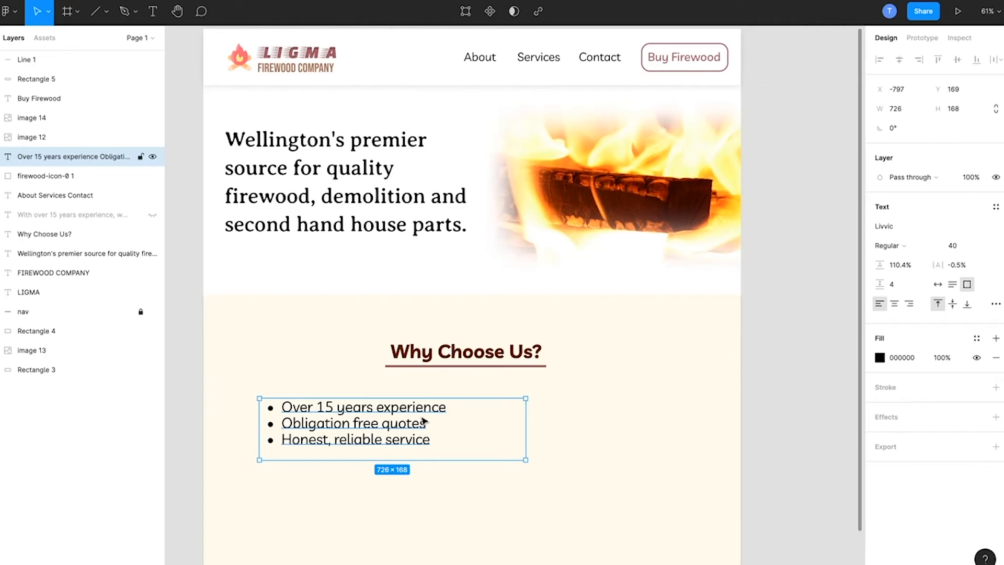
pyautogui.moveTo(388, 421)
pyautogui.mouseDown()
pyautogui.moveTo(499, 419)
pyautogui.moveTo(397, 419)
pyautogui.mouseUp()
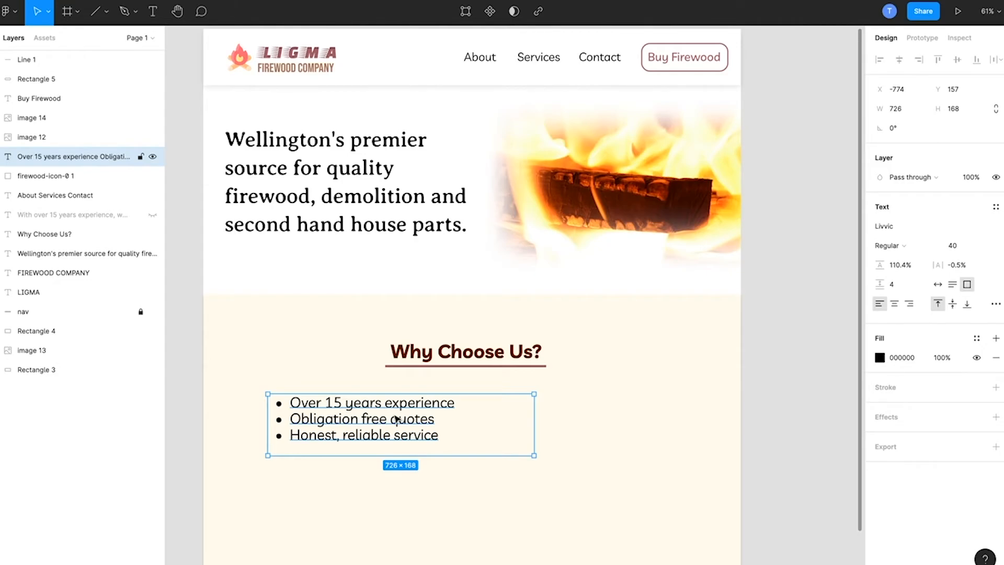
pyautogui.scroll(-2, 832, 354)
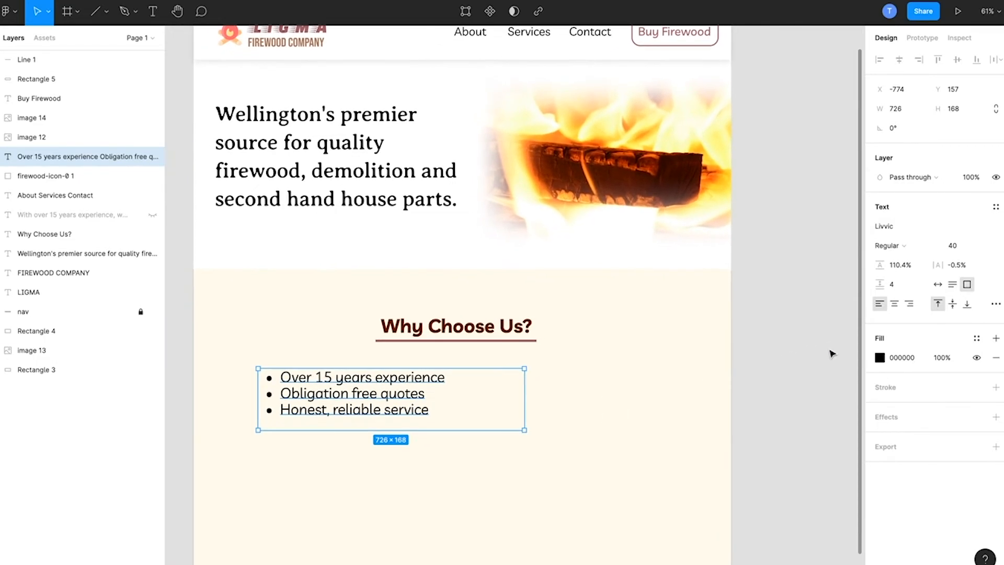
pyautogui.hscroll(-1, 832, 354)
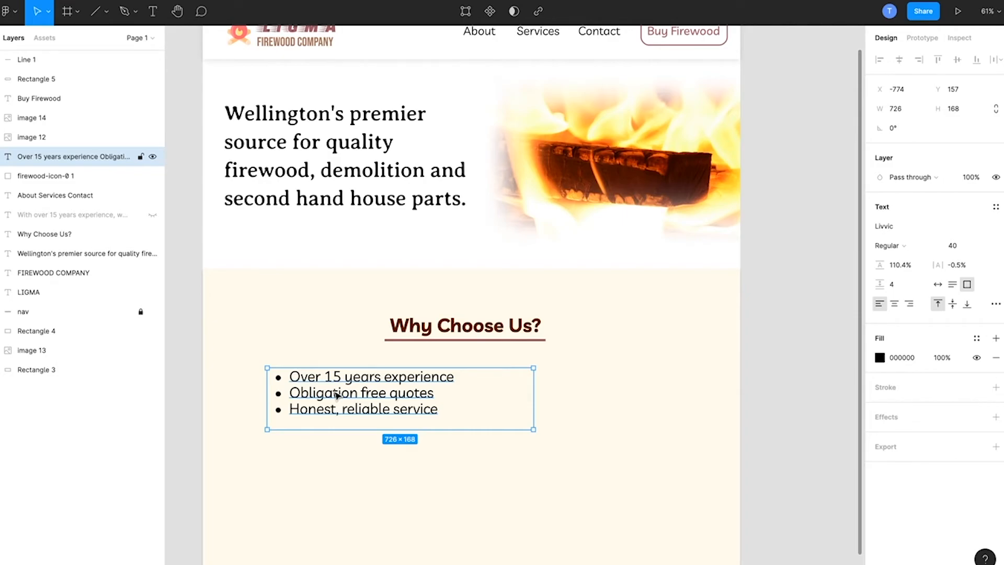
# Step: Split the Obligation free quotes and Honest, reliable service bullets into a separate text box, placed below and right of the remaining bullet
pyautogui.doubleClick(426, 393)
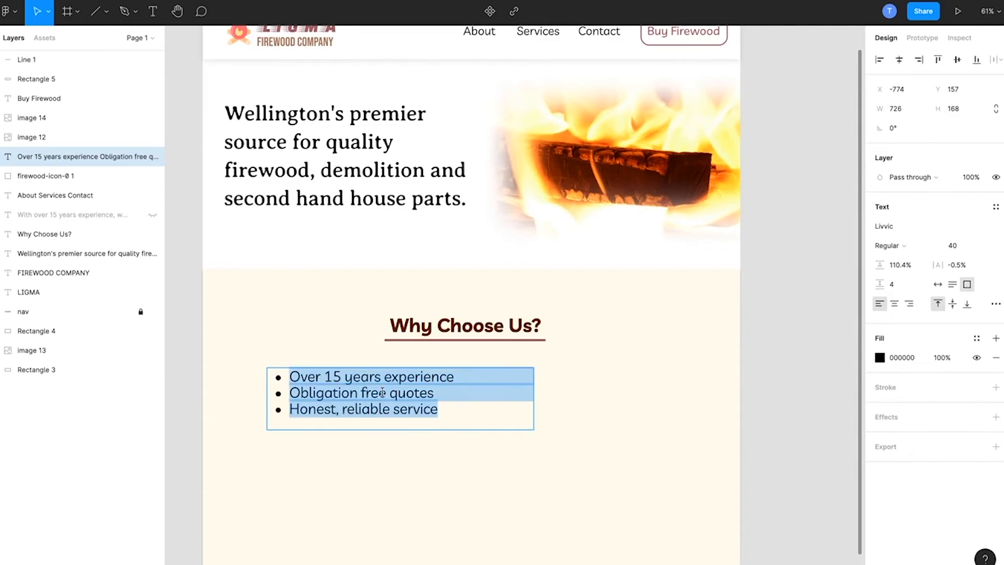
pyautogui.click(449, 412)
pyautogui.moveTo(449, 412); pyautogui.dragTo(280, 392)
pyautogui.hotkey('ctrl', 'c')
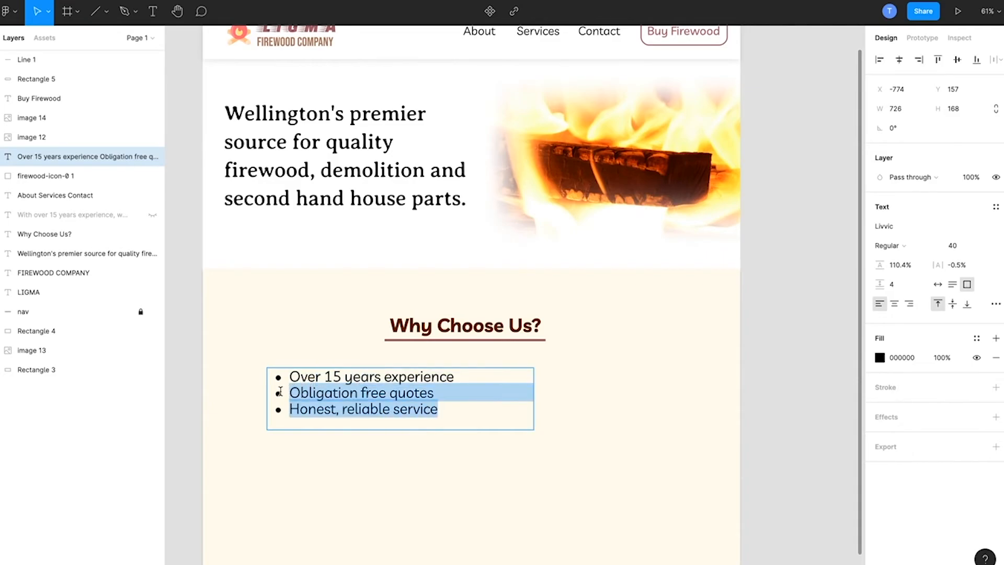
pyautogui.press('BackSpace')
pyautogui.press('BackSpace')
pyautogui.press('Escape')
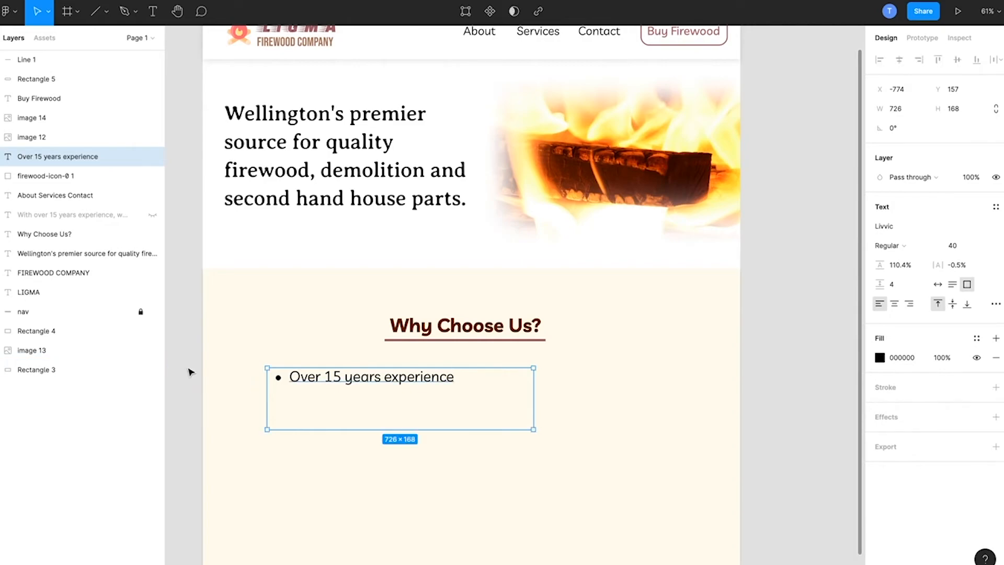
pyautogui.hotkey('ctrl', 'v')
pyautogui.moveTo(314, 393); pyautogui.dragTo(550, 515)
# Step: Move the Over 15 years experience text to X -837, Y 210 and remove its bullet point
pyautogui.moveTo(375, 383); pyautogui.dragTo(350, 403)
pyautogui.press('Return')
pyautogui.press('Left')
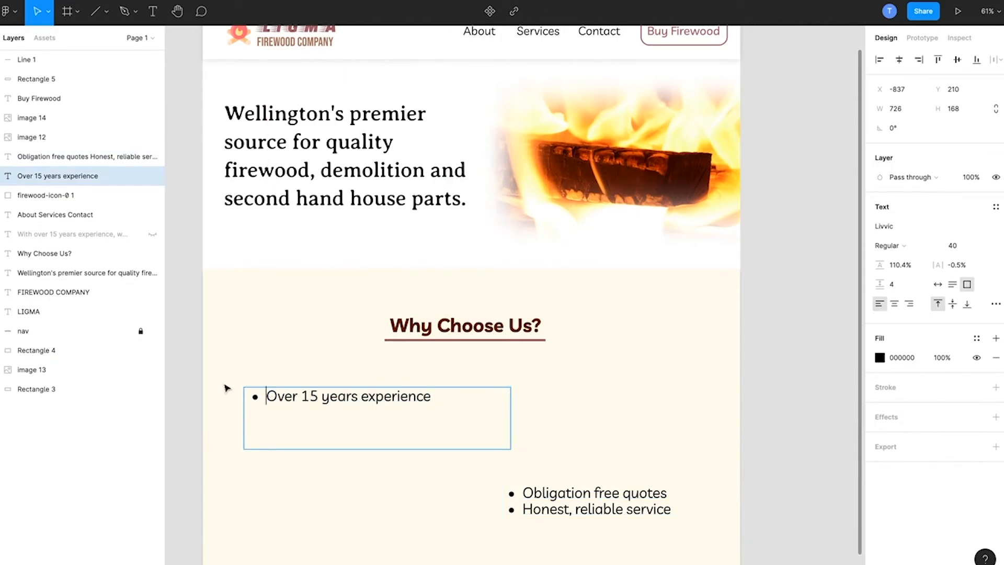
pyautogui.press('BackSpace')
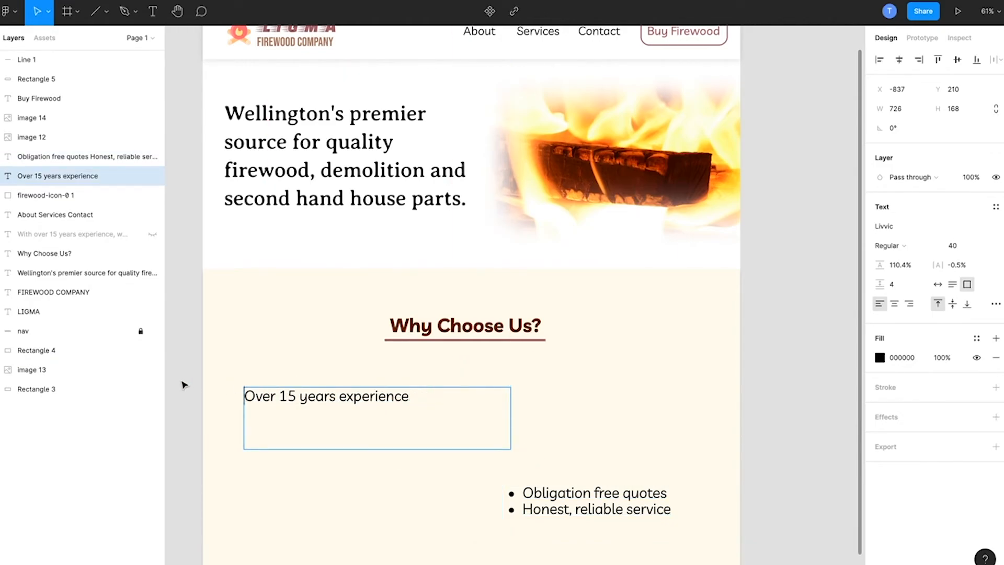
pyautogui.press('Escape')
pyautogui.click(792, 392)
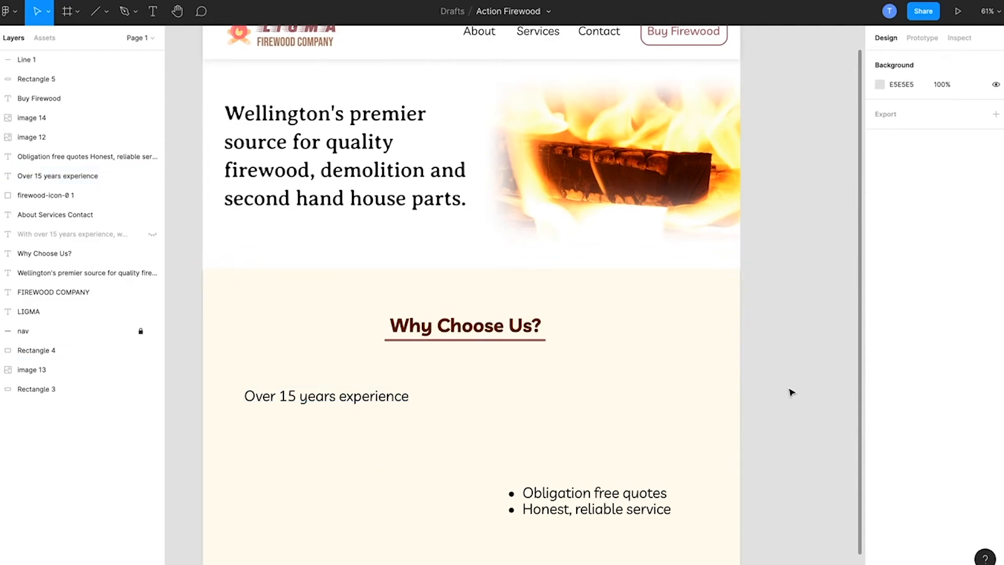
# Step: Move the Over 15 years experience text to X -774, Y 233 and shrink its text box to 392 × 147
pyautogui.moveTo(374, 406); pyautogui.dragTo(397, 413)
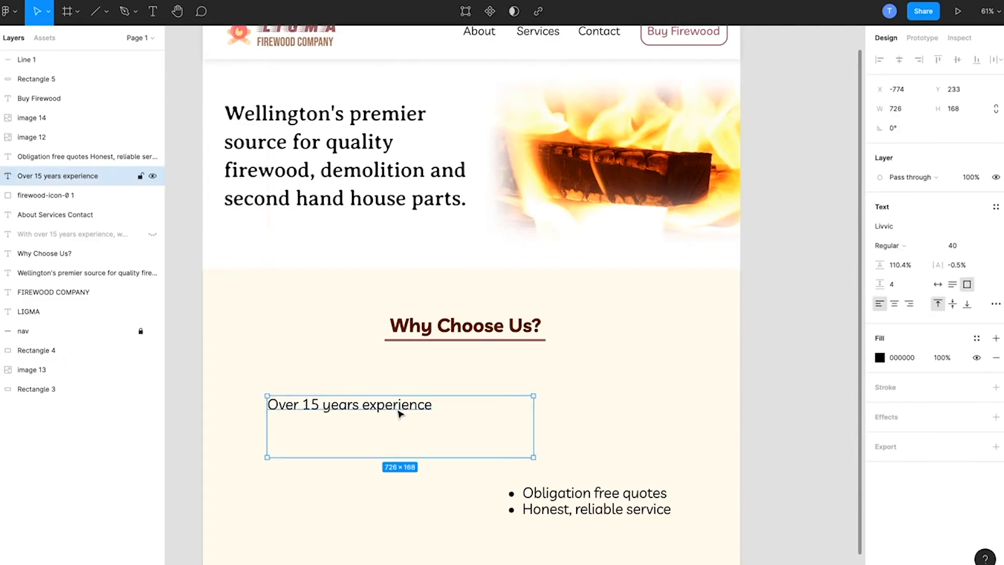
pyautogui.moveTo(532, 457); pyautogui.dragTo(410, 448)
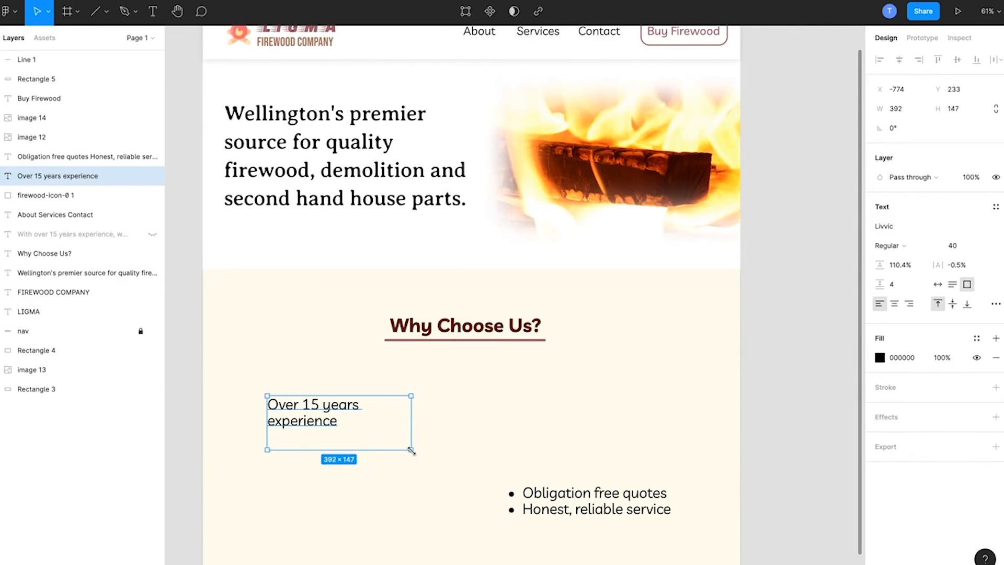
pyautogui.click(809, 408)
pyautogui.click(325, 417)
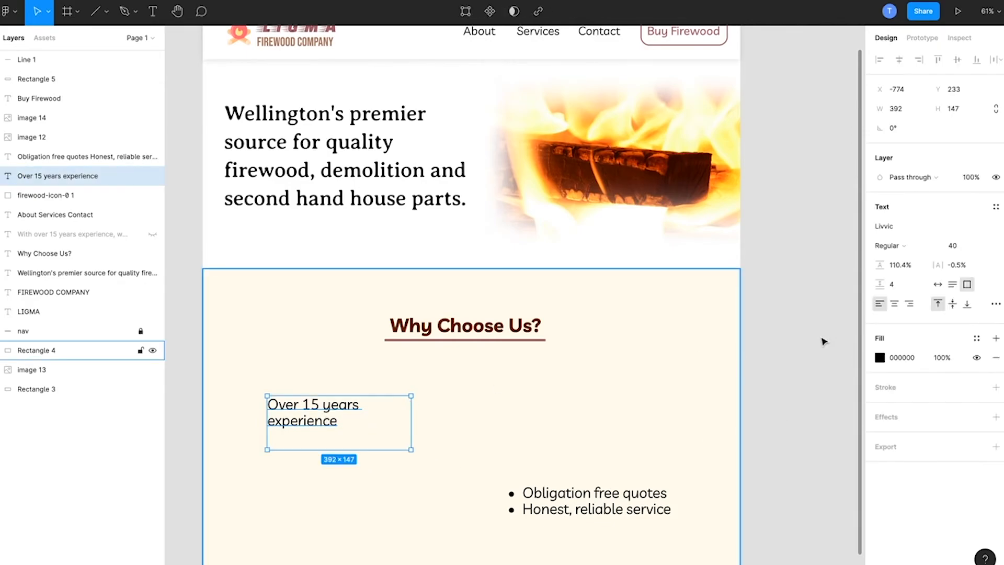
# Step: Centre-align the Over 15 years experience text and move its box to X -824, Y 230
pyautogui.click(895, 303)
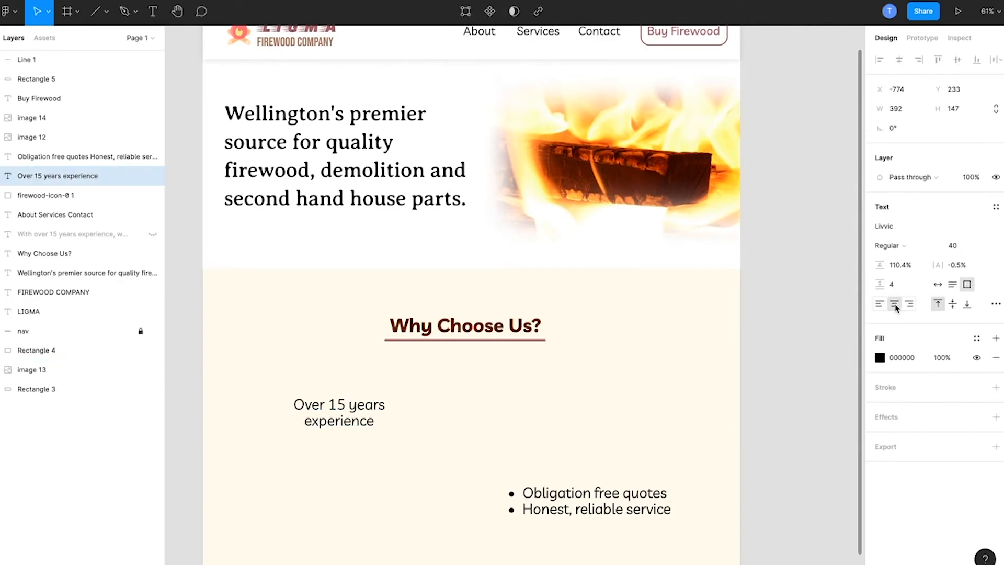
pyautogui.click(777, 377)
pyautogui.moveTo(336, 415); pyautogui.dragTo(321, 417)
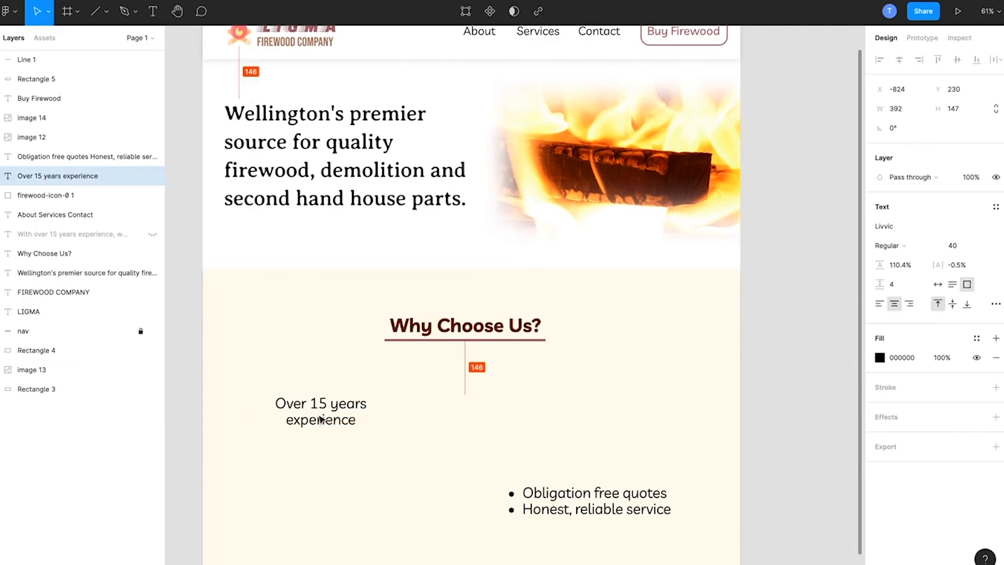
# Step: Move the remaining bullet list beside the Over 15 years experience text, cut out the Honest, reliable service line and remove the leftover bullet
pyautogui.click(552, 510)
pyautogui.moveTo(552, 510); pyautogui.dragTo(481, 426)
pyautogui.doubleClick(482, 426)
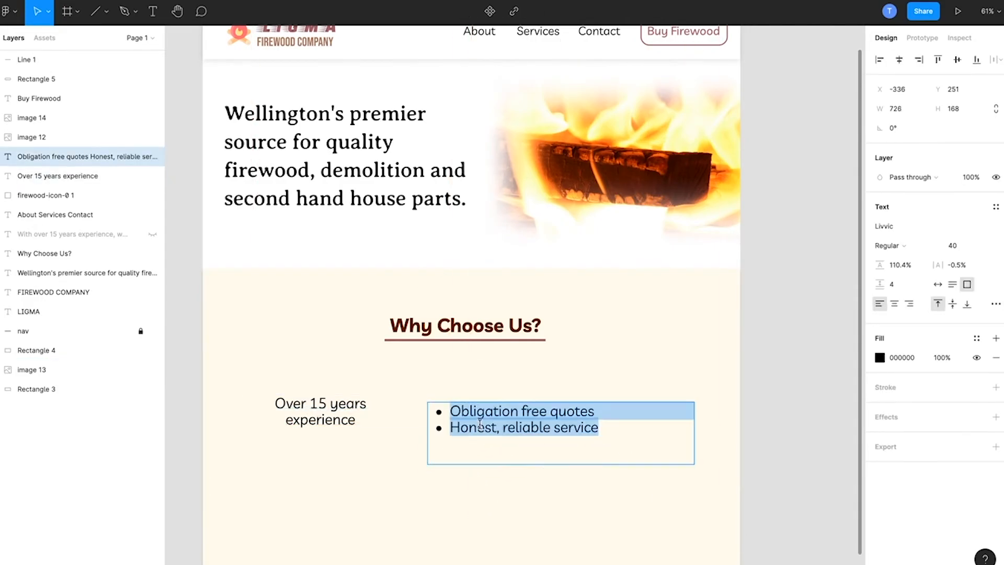
pyautogui.moveTo(617, 429); pyautogui.dragTo(450, 427)
pyautogui.hotkey('ctrl', 'c')
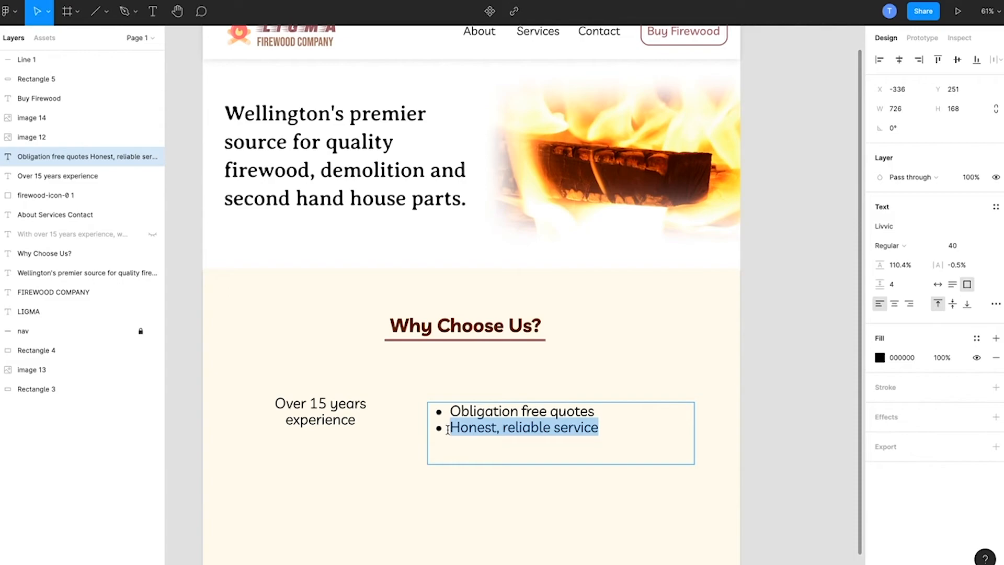
pyautogui.press('BackSpace')
pyautogui.press('BackSpace')
pyautogui.click(477, 435)
pyautogui.press('BackSpace')
pyautogui.press('Escape')
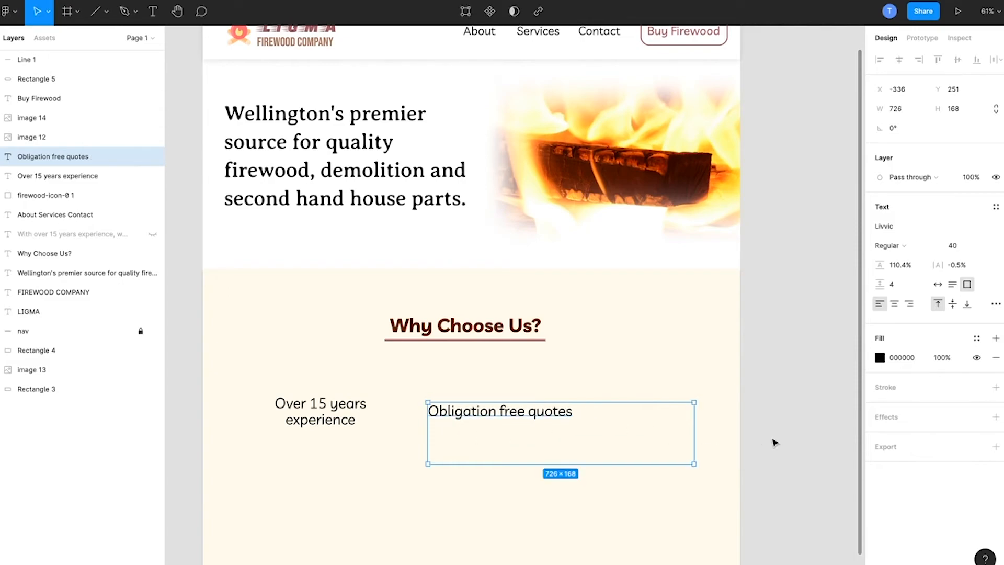
# Step: Move the Obligation free quotes text to X -389, Y 230, shrink its box to 341 × 135 and centre-align it
pyautogui.moveTo(534, 415); pyautogui.dragTo(522, 408)
pyautogui.moveTo(675, 455); pyautogui.dragTo(533, 444)
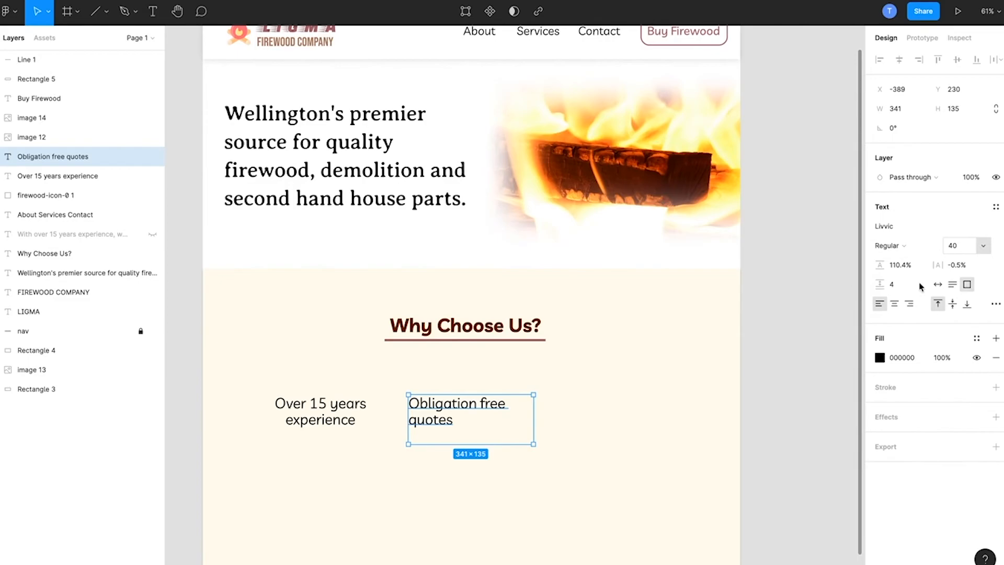
pyautogui.click(894, 304)
pyautogui.click(777, 384)
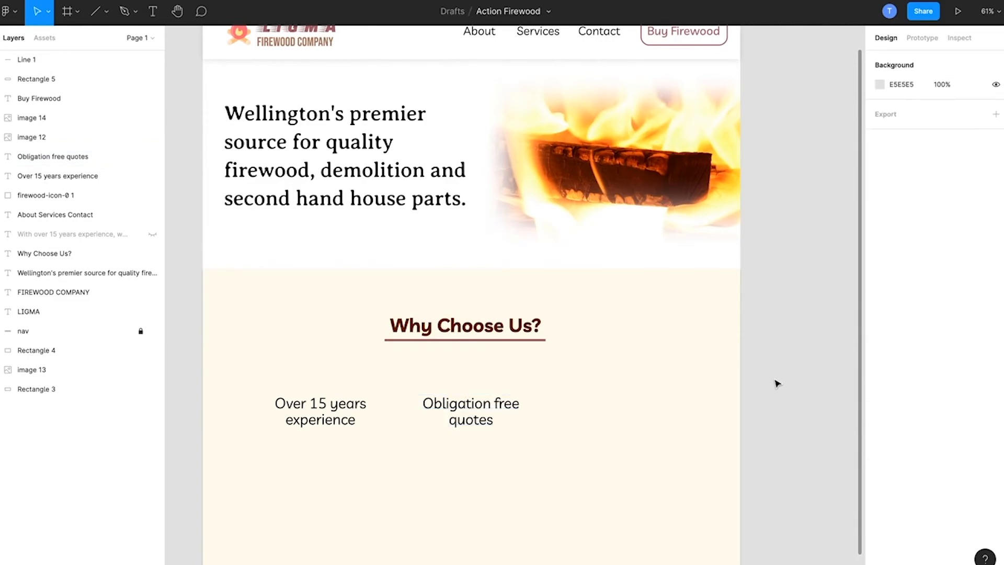
# Step: Paste Honest, reliable service as a separate text block beside Obligation free quotes and remove its bullet point
pyautogui.hotkey('ctrl', 'v')
pyautogui.moveTo(557, 416); pyautogui.dragTo(607, 417)
pyautogui.doubleClick(608, 417)
pyautogui.click(533, 414)
pyautogui.press('BackSpace')
# Step: Centre-align the Honest, reliable service text, shrink its box to 334 × 163 and move it to X 58, Y 230
pyautogui.click(894, 304)
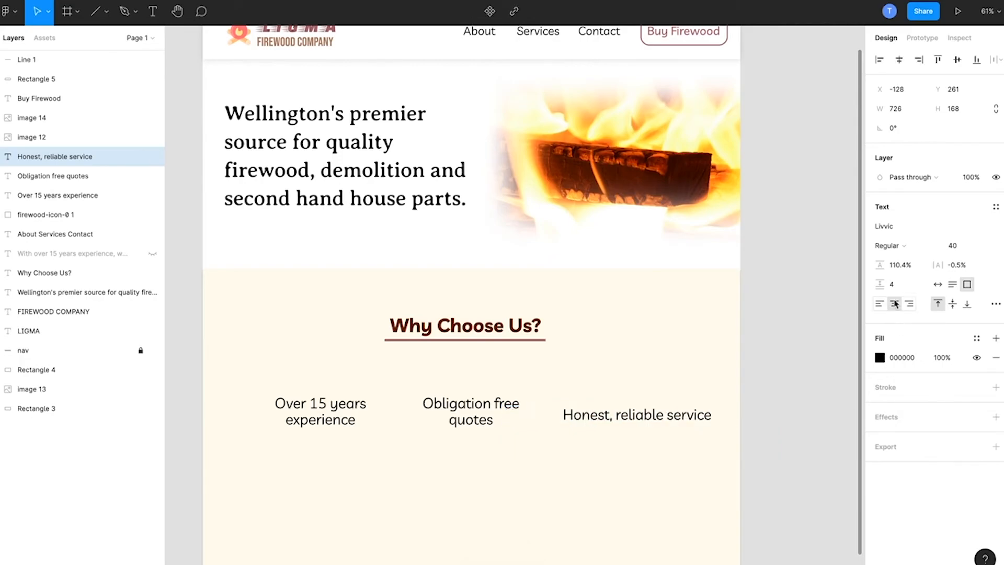
pyautogui.press('Escape')
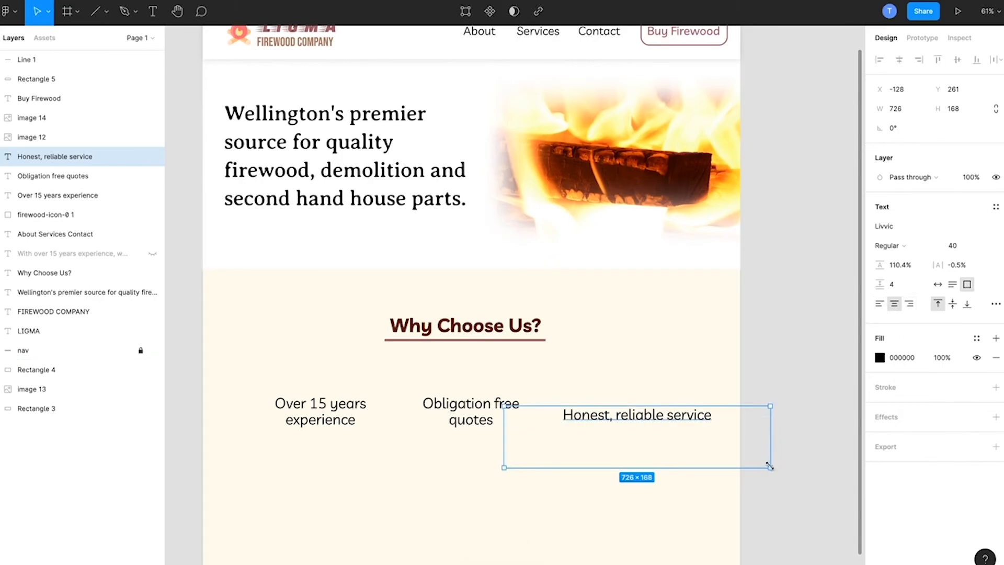
pyautogui.moveTo(774, 462); pyautogui.dragTo(627, 466)
pyautogui.moveTo(590, 431); pyautogui.dragTo(635, 420)
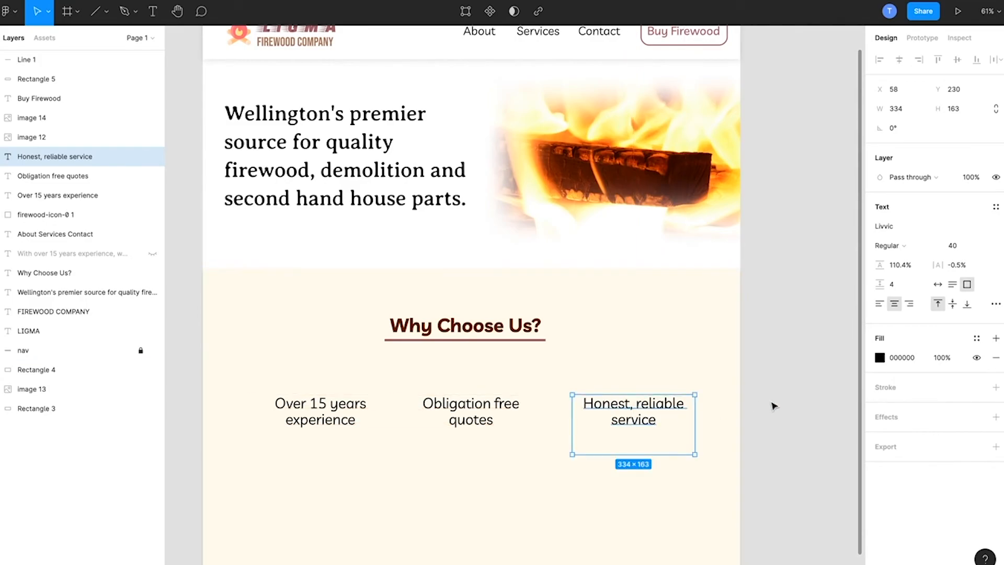
# Step: Shift the three text blocks under Why Choose Us? together by 10 px down and 10 px left
pyautogui.keyDown('shift'); pyautogui.click(462, 416); pyautogui.keyUp('shift')
pyautogui.keyDown('shift'); pyautogui.click(318, 421); pyautogui.keyUp('shift')
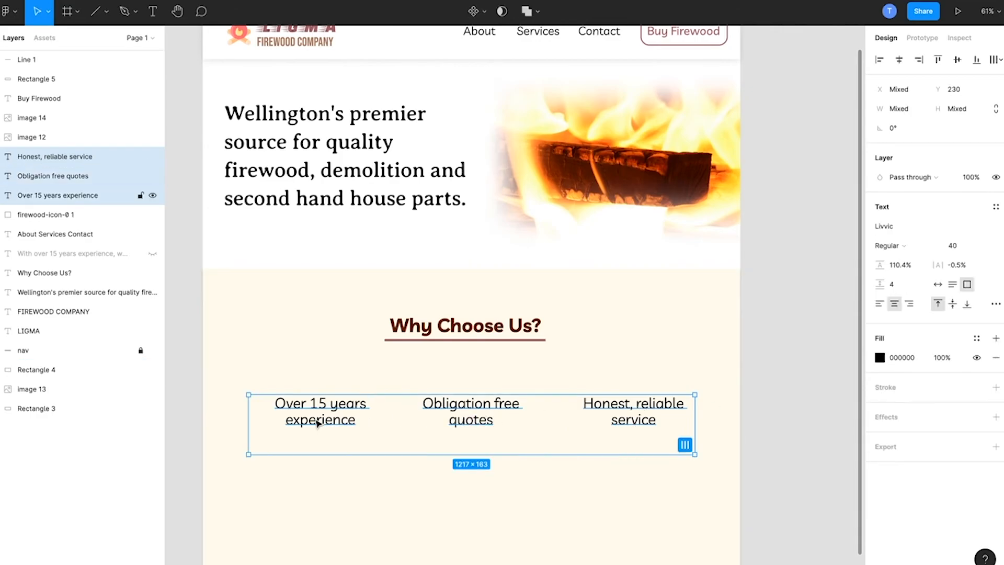
pyautogui.hotkey('shift', 'Down')
pyautogui.hotkey('shift', 'Left')
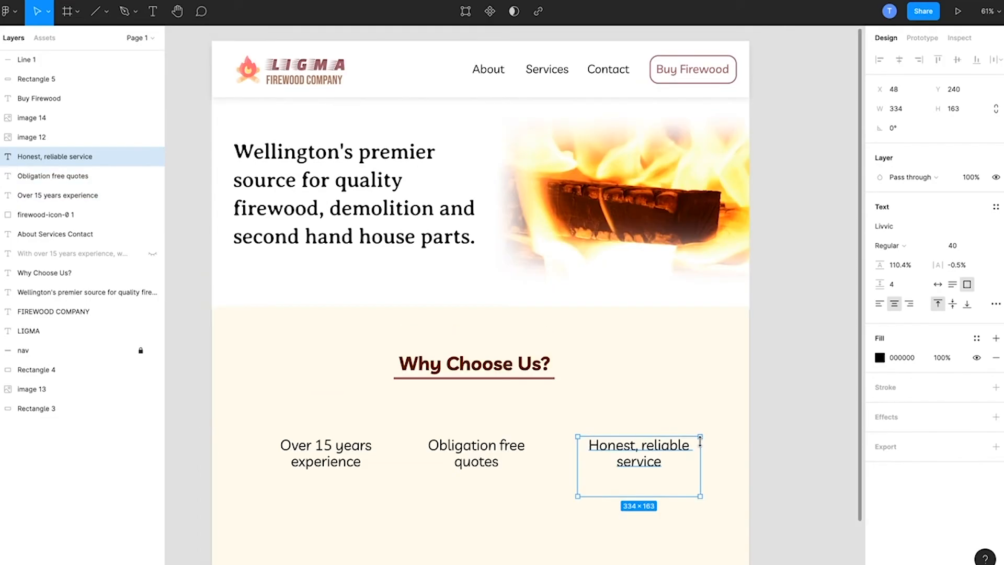
pyautogui.click(766, 449)
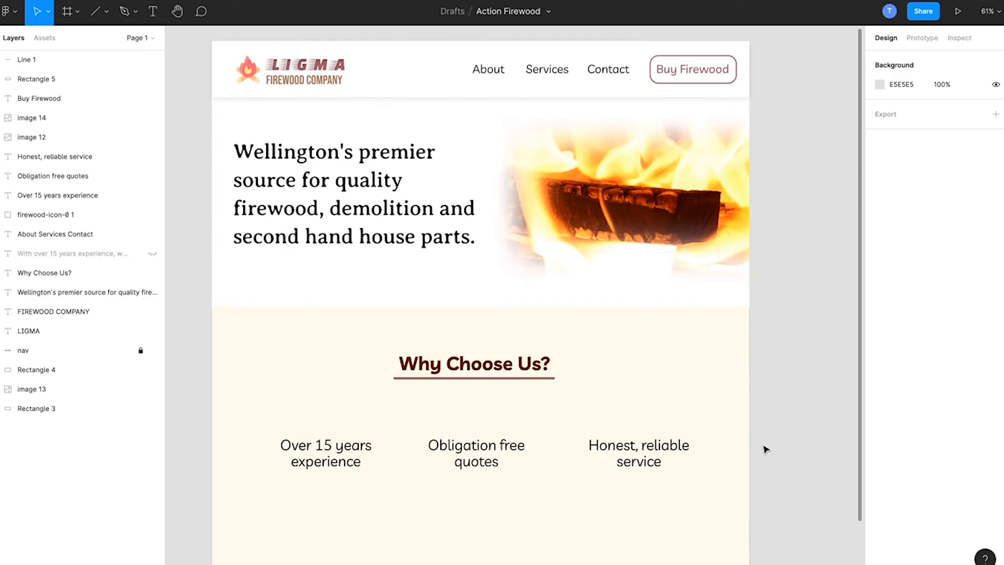
pyautogui.scroll(-2, 767, 450)
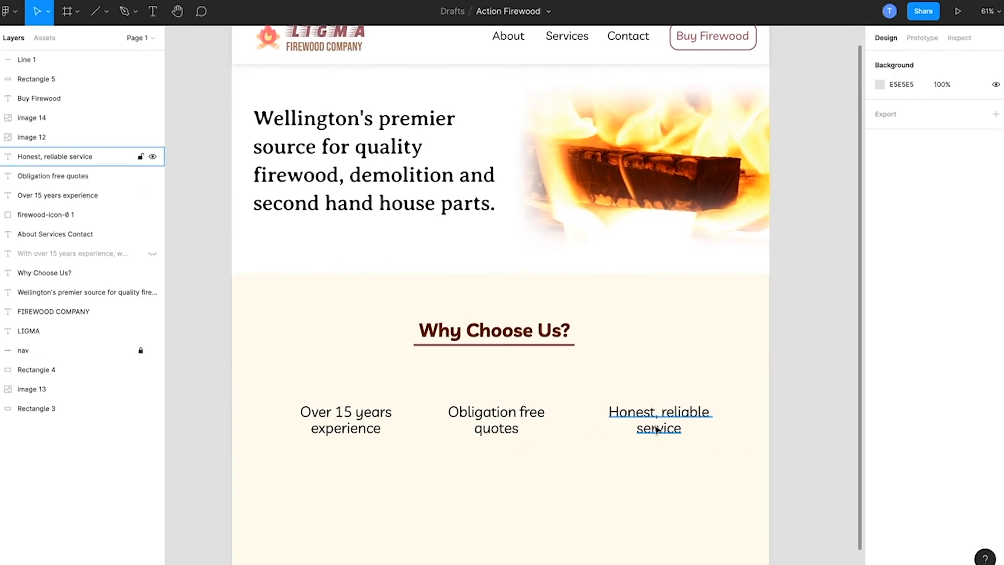
pyautogui.click(664, 428)
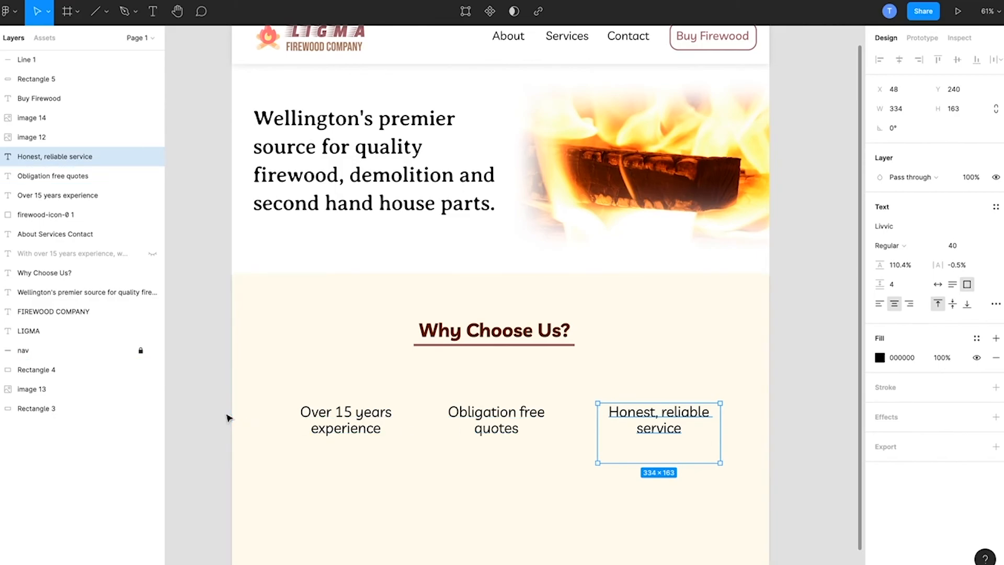
pyautogui.click(497, 422)
pyautogui.click(192, 413)
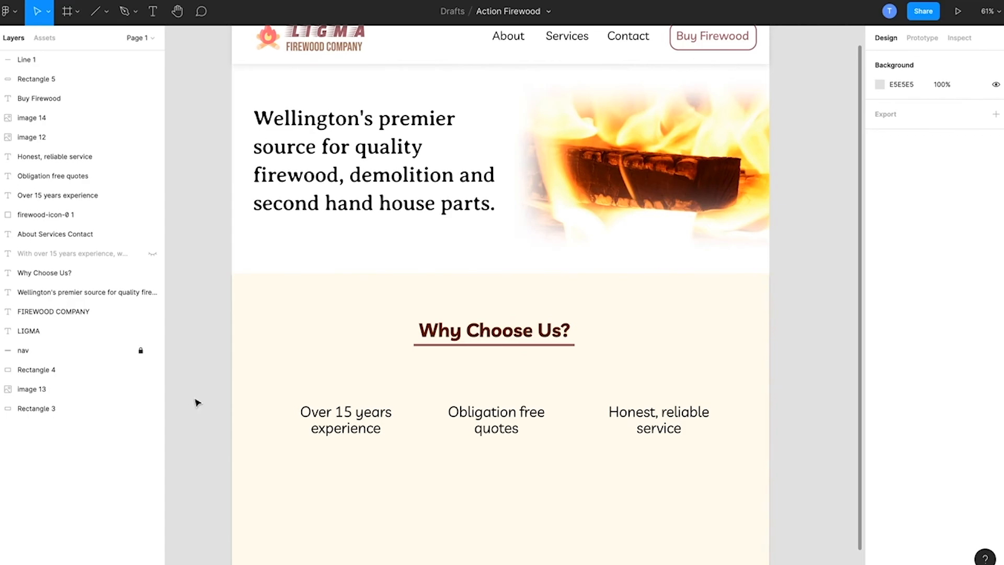
# Step: Move the green checkmark image from outside the page to just above the Over 15 years experience text, at X -672, Y 147
pyautogui.scroll(-3, 197, 402)
pyautogui.hscroll(3, 197, 402)
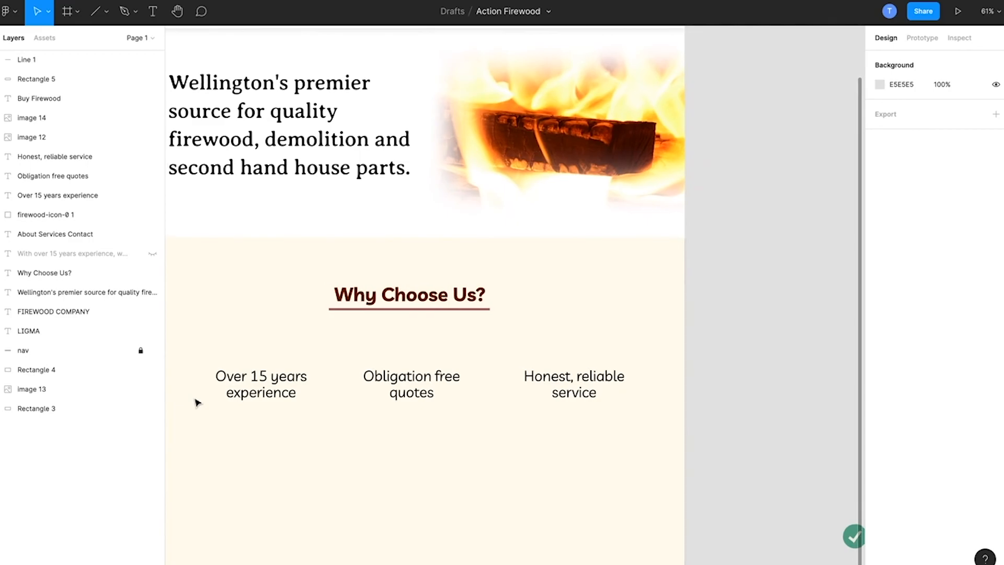
pyautogui.moveTo(832, 522); pyautogui.dragTo(644, 462)
pyautogui.moveTo(502, 422); pyautogui.dragTo(242, 338)
pyautogui.click(746, 370)
pyautogui.scroll(2, 748, 371)
pyautogui.hscroll(-3, 748, 370)
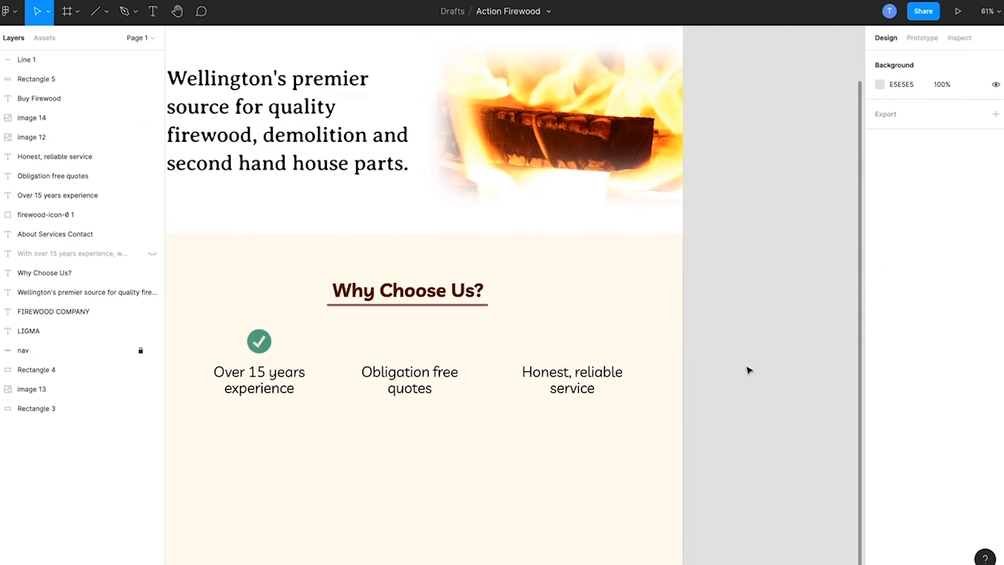
# Step: Raise the checkmark above Over 15 years experience slightly, to Y 145
pyautogui.scroll(-1, 748, 370)
pyautogui.click(327, 358)
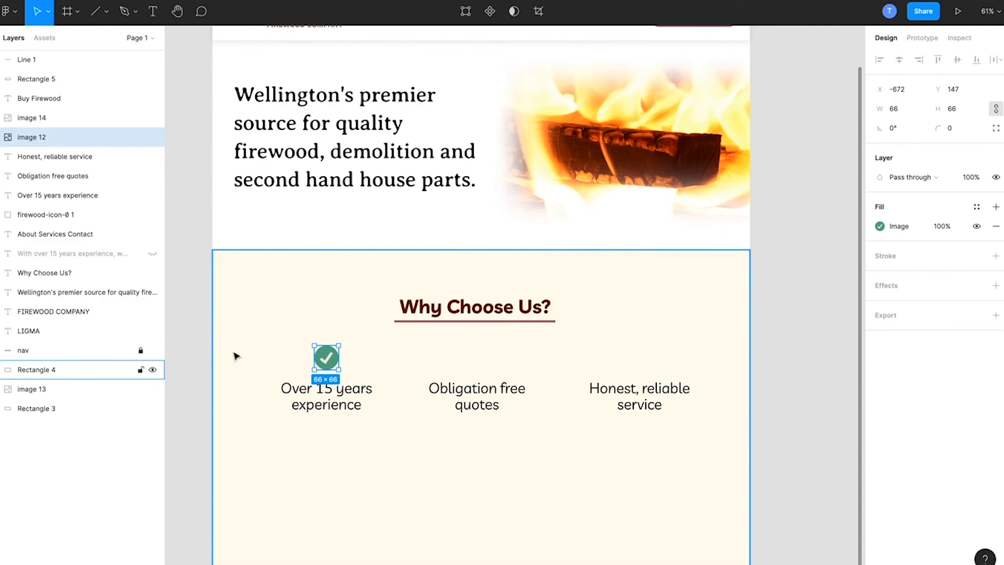
pyautogui.moveTo(324, 363); pyautogui.dragTo(323, 362)
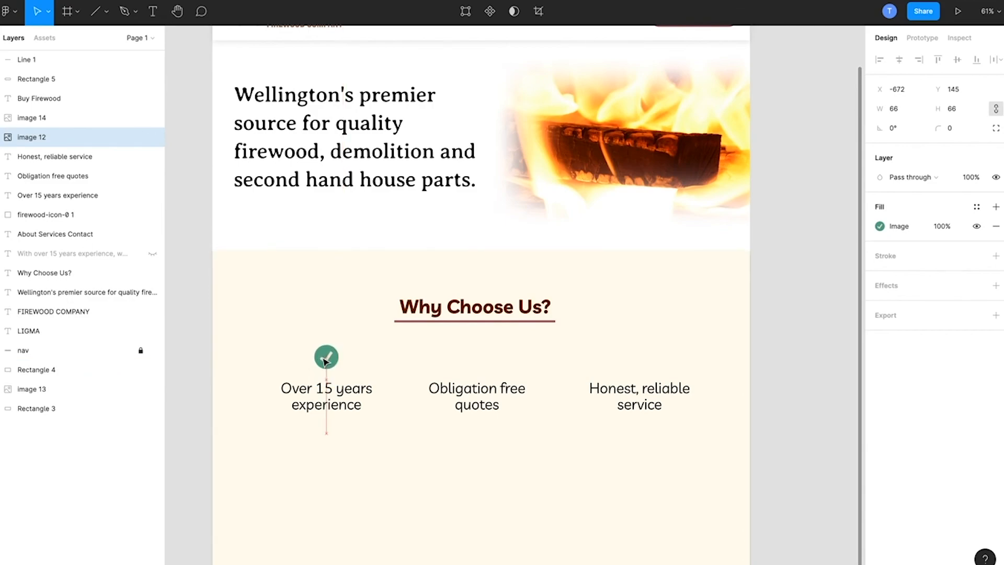
pyautogui.click(191, 303)
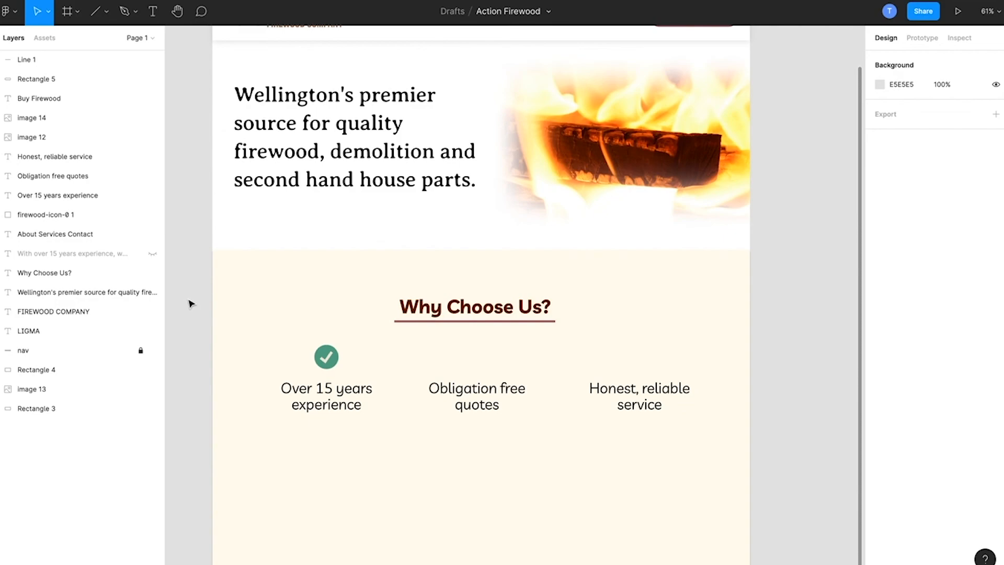
# Step: Duplicate the checkmark twice and place the copies above Obligation free quotes and Honest, reliable service, level with the original
pyautogui.click(52, 137)
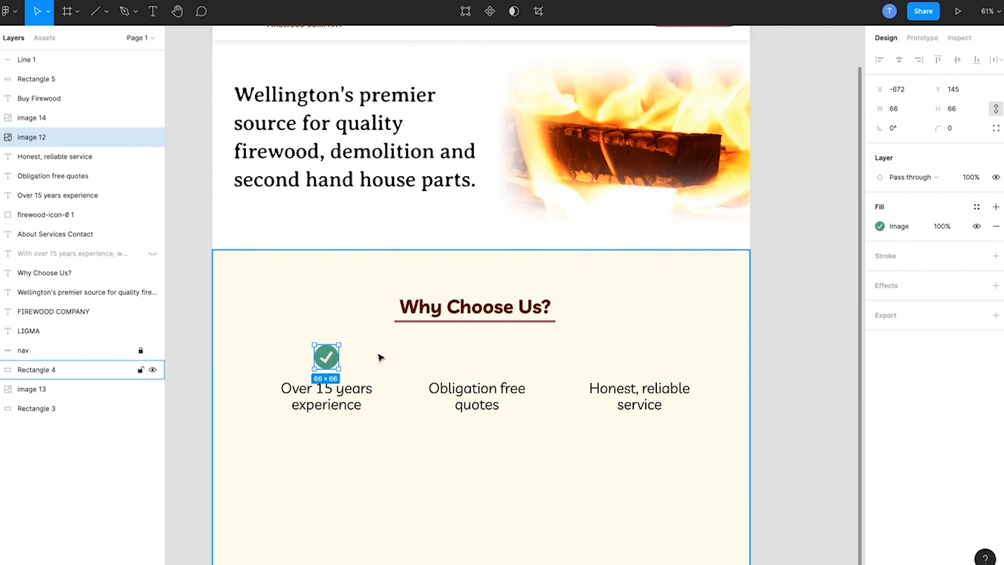
pyautogui.hotkey('ctrl', 'v')
pyautogui.moveTo(329, 361); pyautogui.dragTo(485, 359)
pyautogui.hotkey('ctrl', 'v')
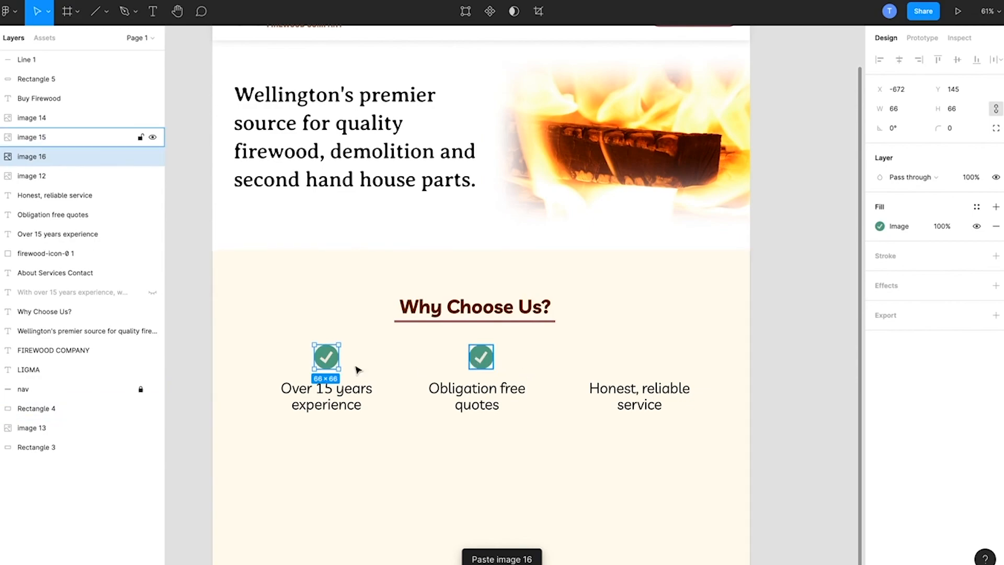
pyautogui.moveTo(326, 360); pyautogui.dragTo(642, 361)
pyautogui.click(778, 368)
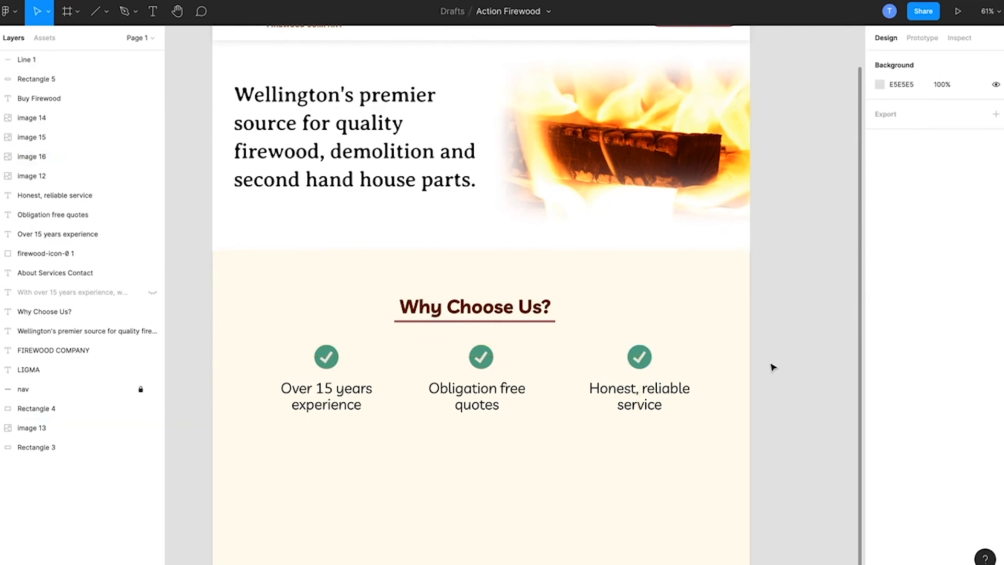
# Step: Review the homepage layout, checking the checkmark row, the hero image and the headline text
pyautogui.scroll(3, 776, 368)
pyautogui.scroll(-1, 774, 367)
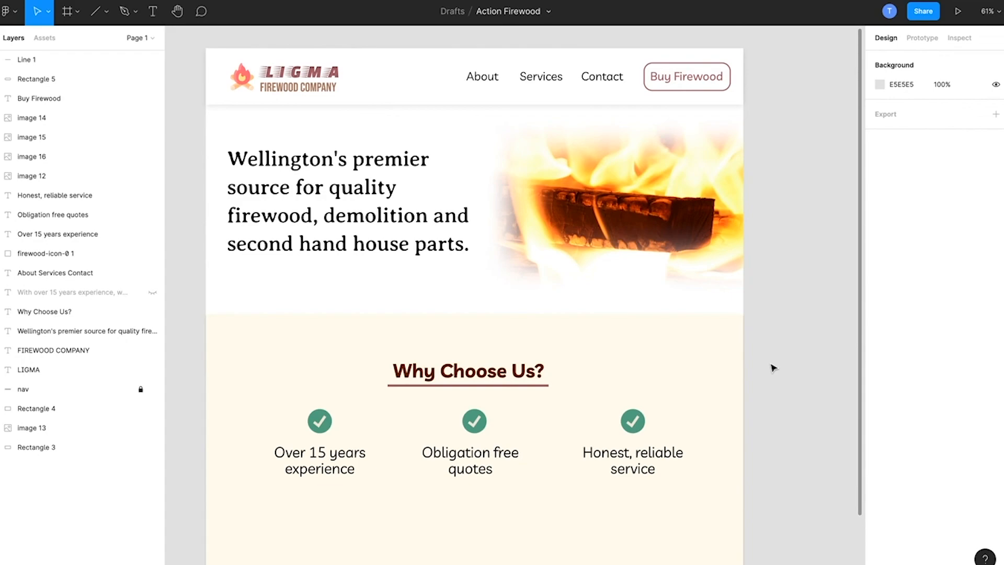
pyautogui.click(320, 420)
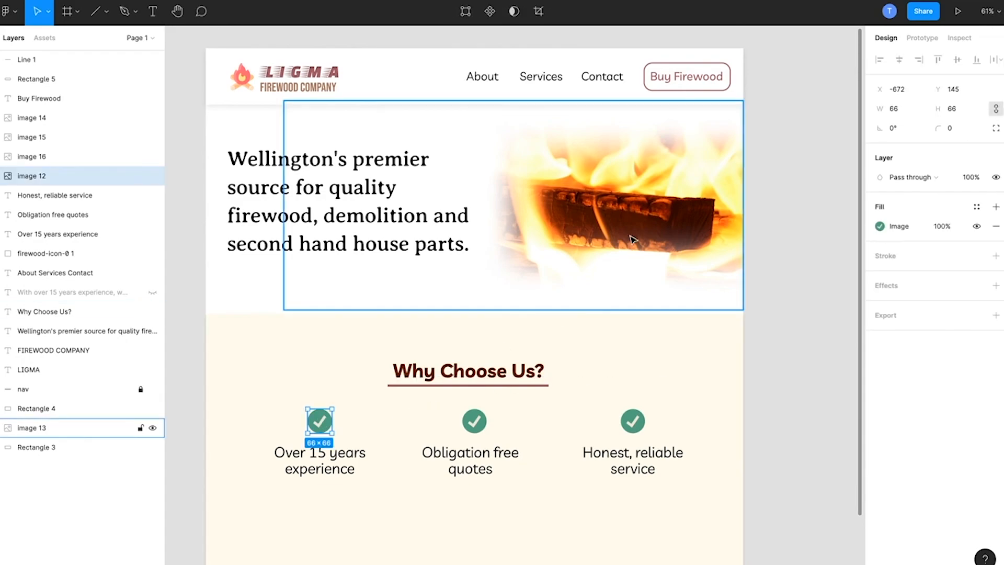
pyautogui.click(706, 247)
pyautogui.click(830, 246)
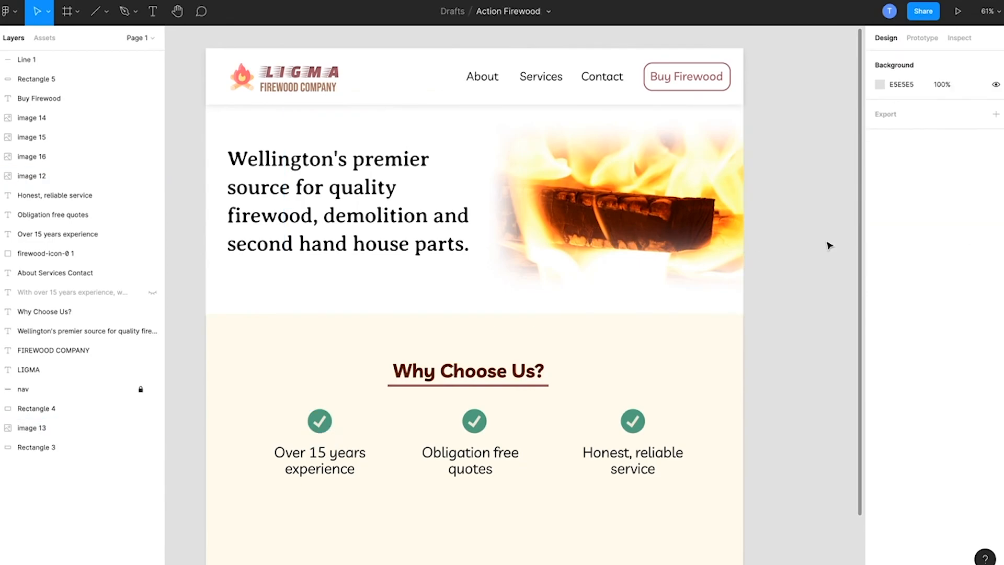
pyautogui.click(370, 216)
pyautogui.click(175, 171)
pyautogui.scroll(3, 176, 170)
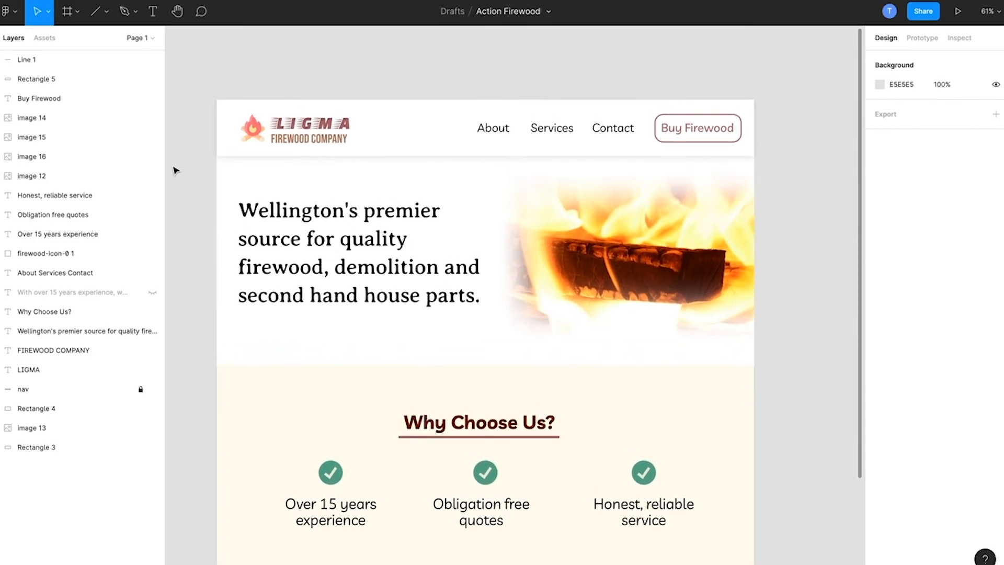